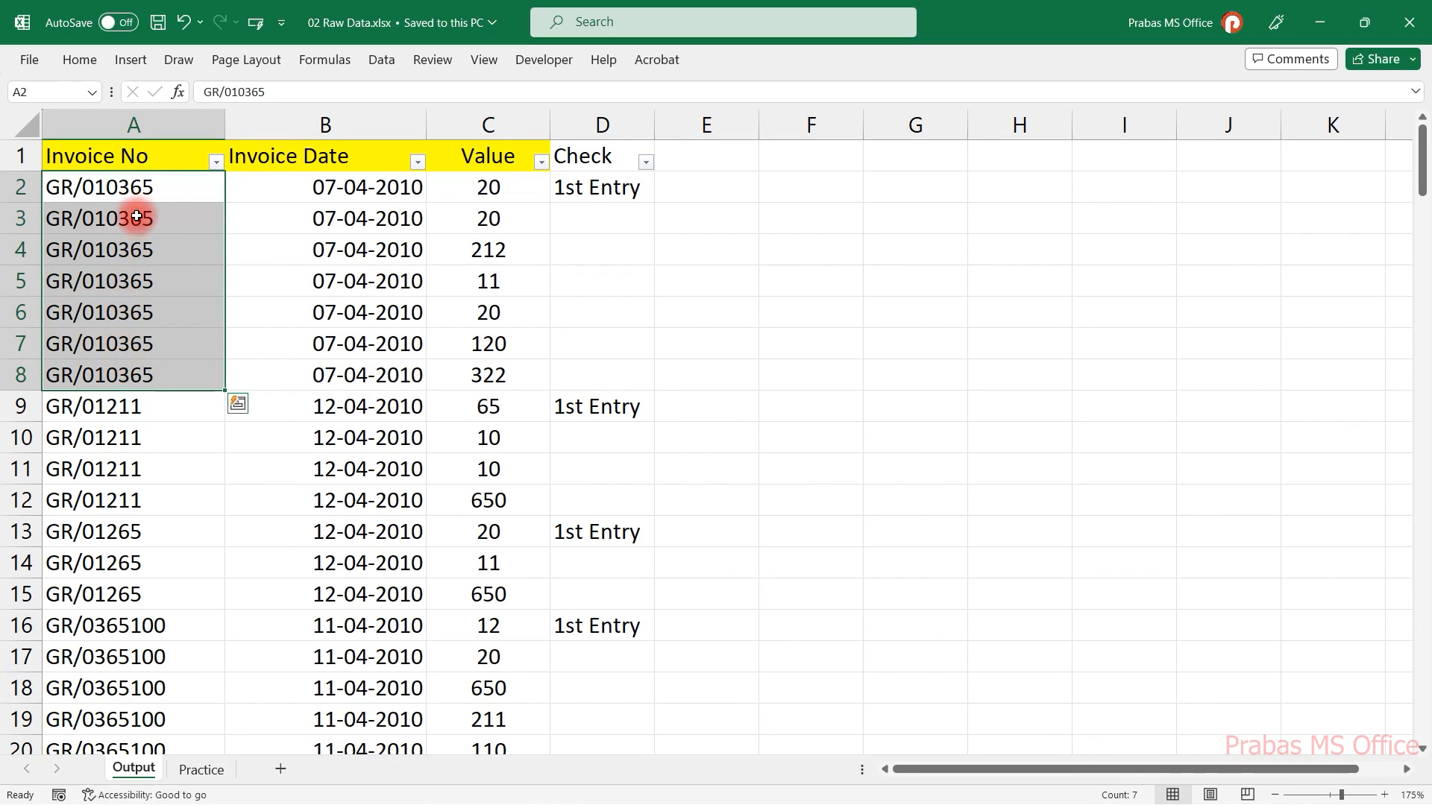
# Examine how each invoice number's rows are grouped with a 1st Entry mark on the Output sheet.
pyautogui.moveTo(138, 190); pyautogui.dragTo(520, 195)
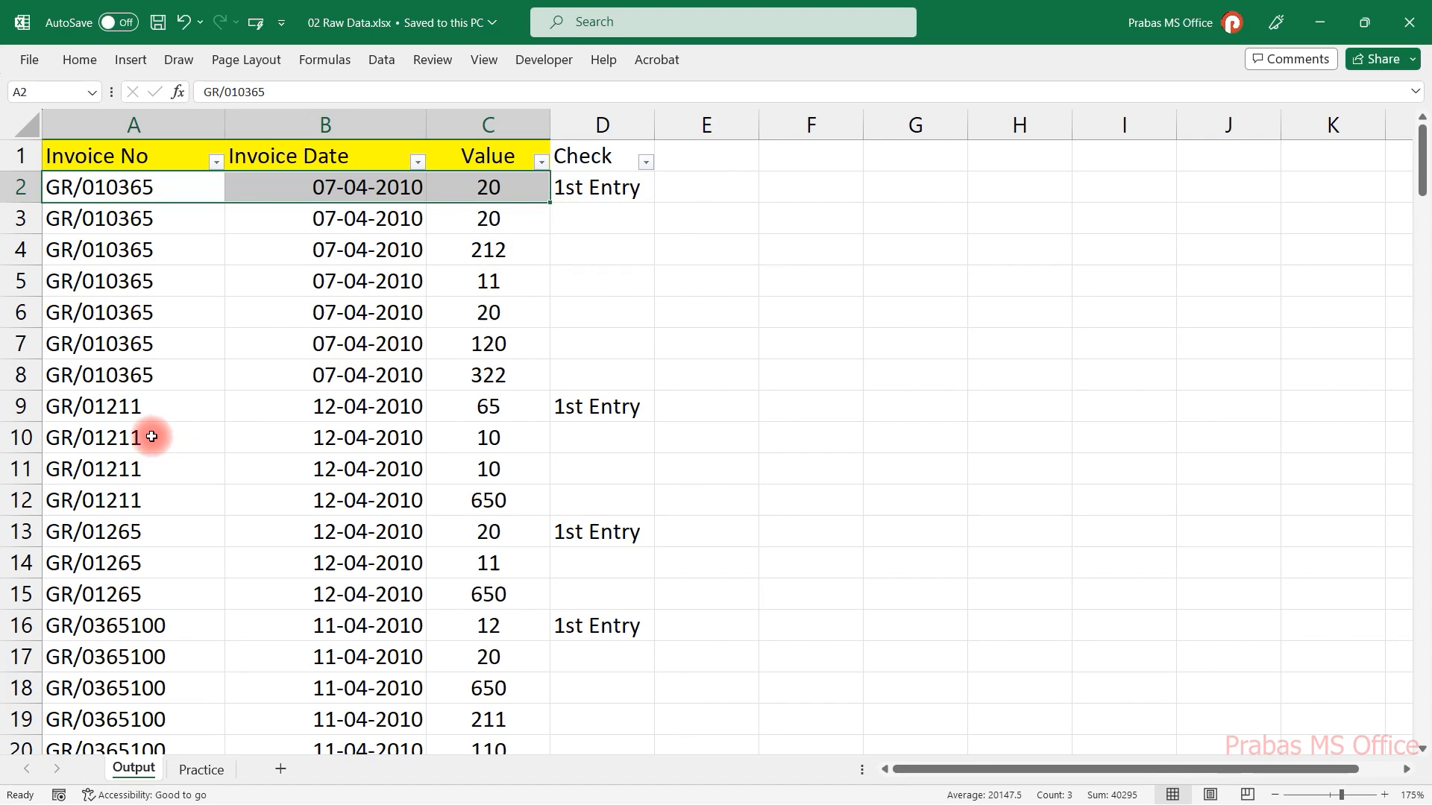
pyautogui.moveTo(147, 407); pyautogui.dragTo(554, 502)
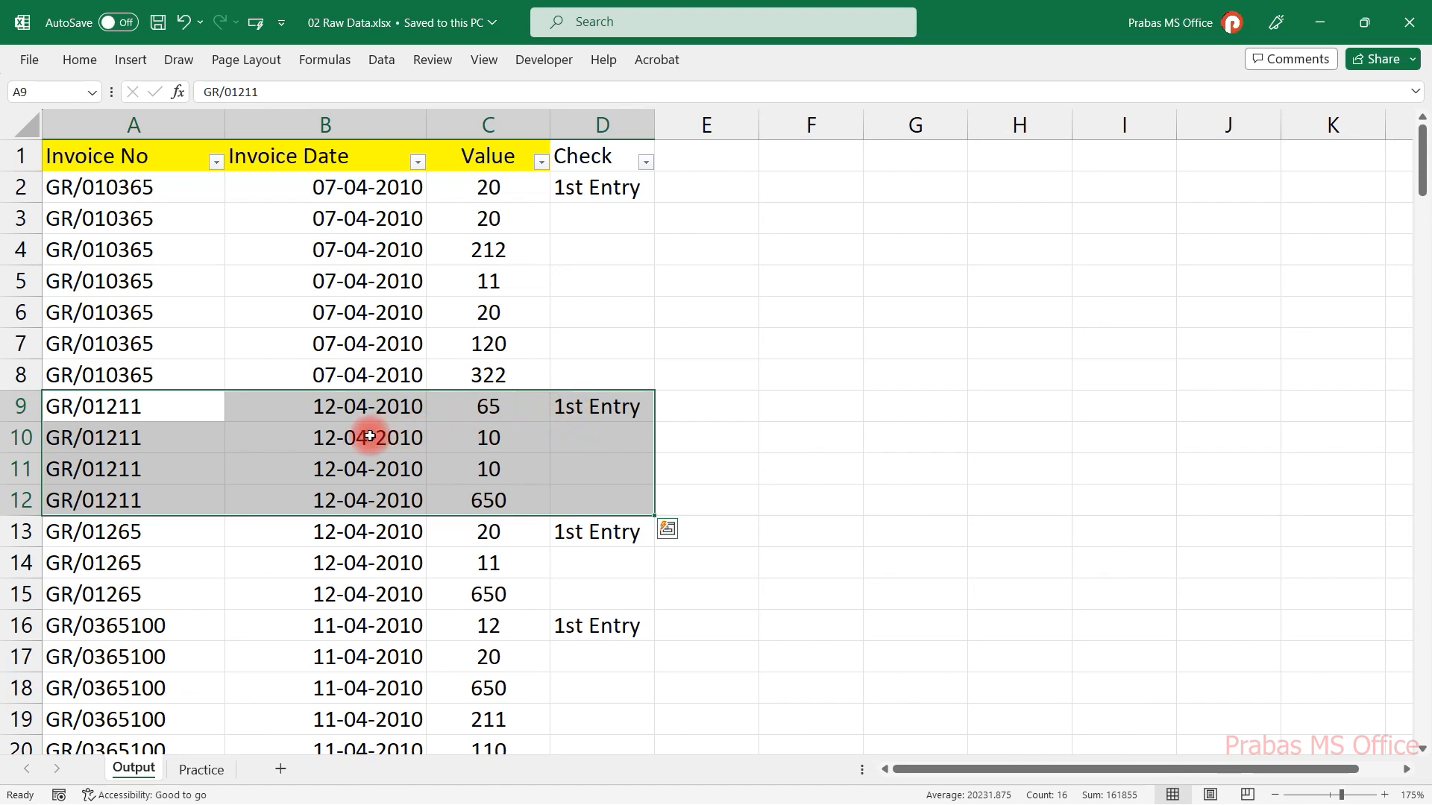
pyautogui.scroll(-3, 294, 431)
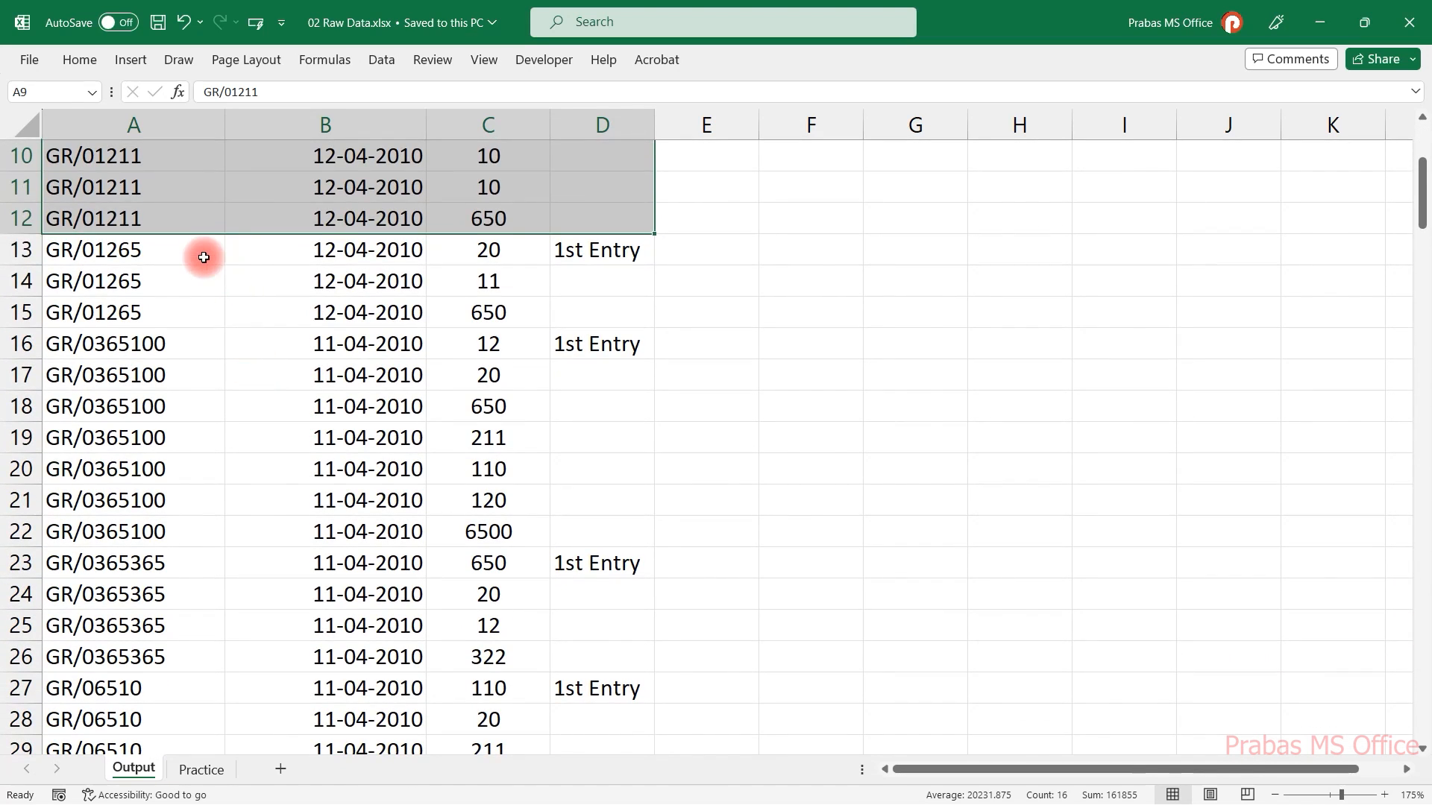
pyautogui.moveTo(201, 256); pyautogui.dragTo(629, 320)
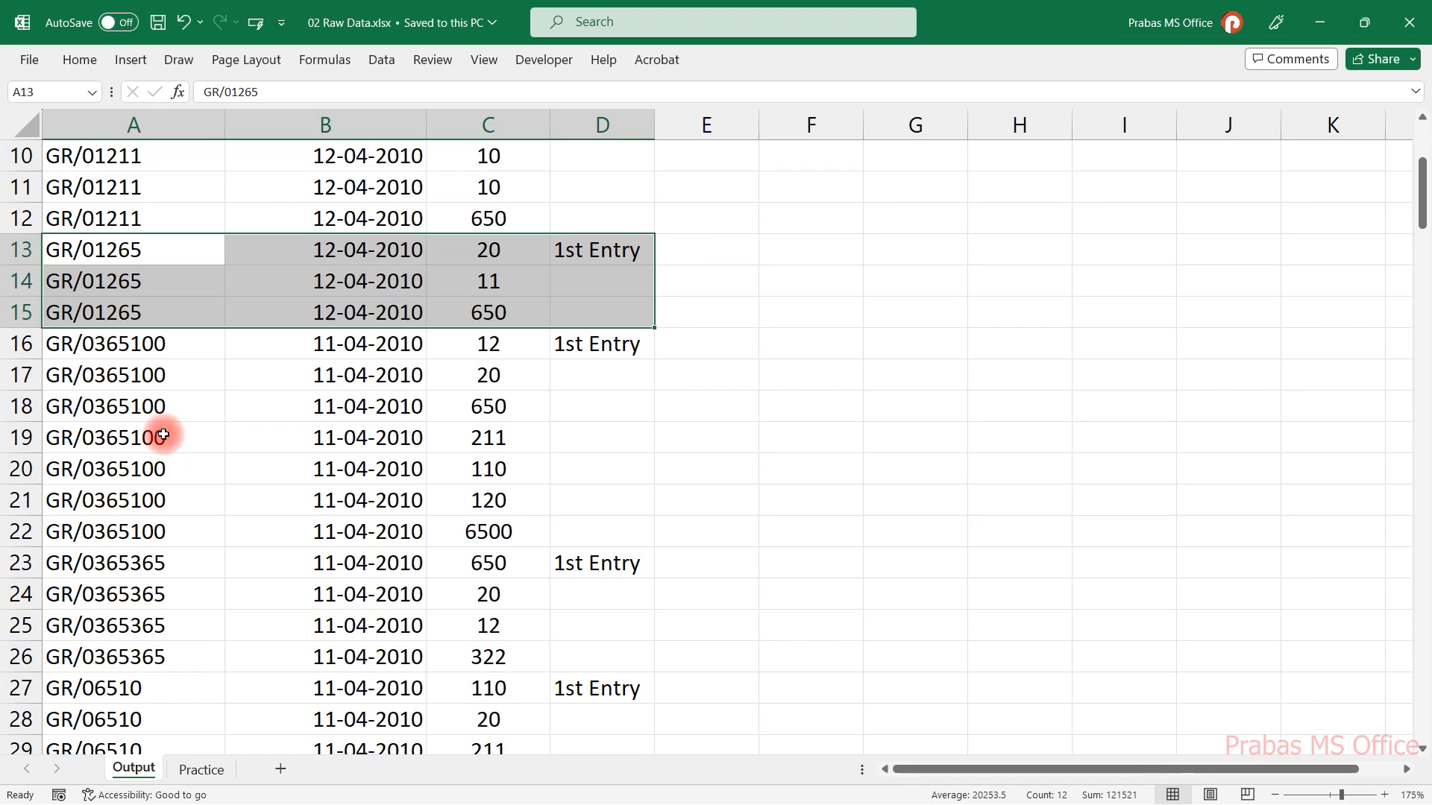
pyautogui.scroll(-2, 164, 436)
pyautogui.scroll(5, 167, 438)
# Open the Practice sheet and filter Invoice No to show only SS/0110.
pyautogui.click(200, 769)
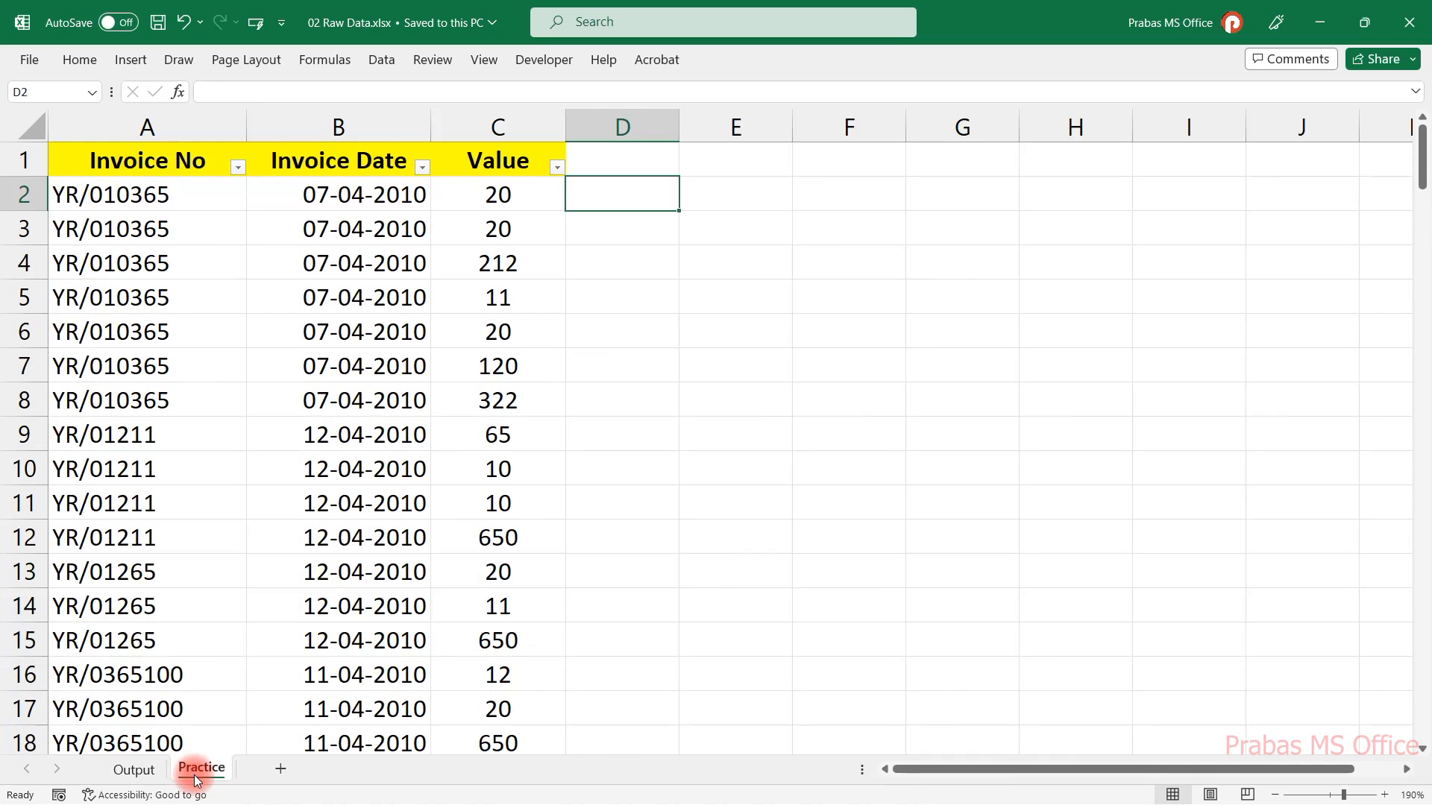
pyautogui.moveTo(194, 776)
pyautogui.mouseDown()
pyautogui.moveTo(255, 750)
pyautogui.moveTo(214, 772)
pyautogui.mouseUp()
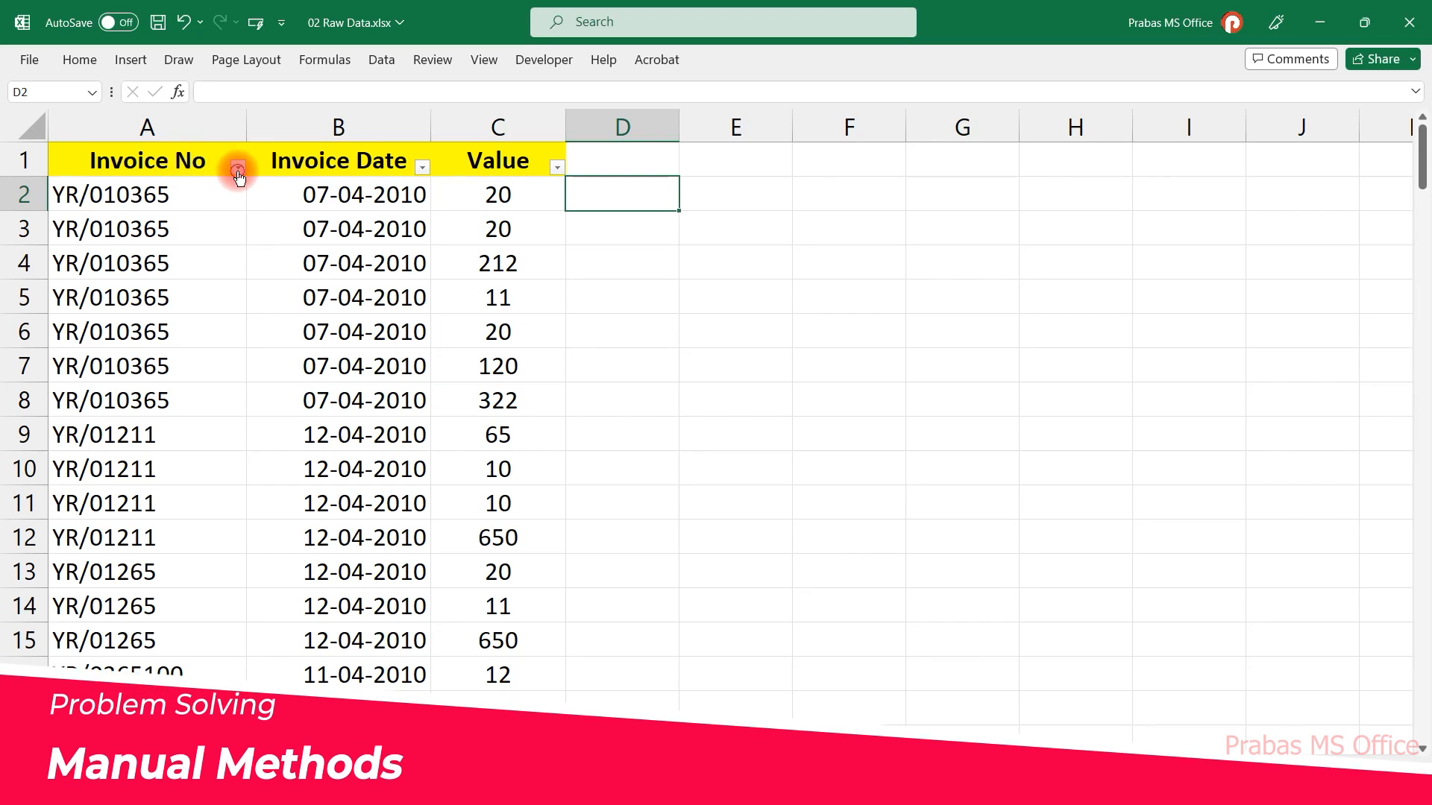
pyautogui.click(238, 168)
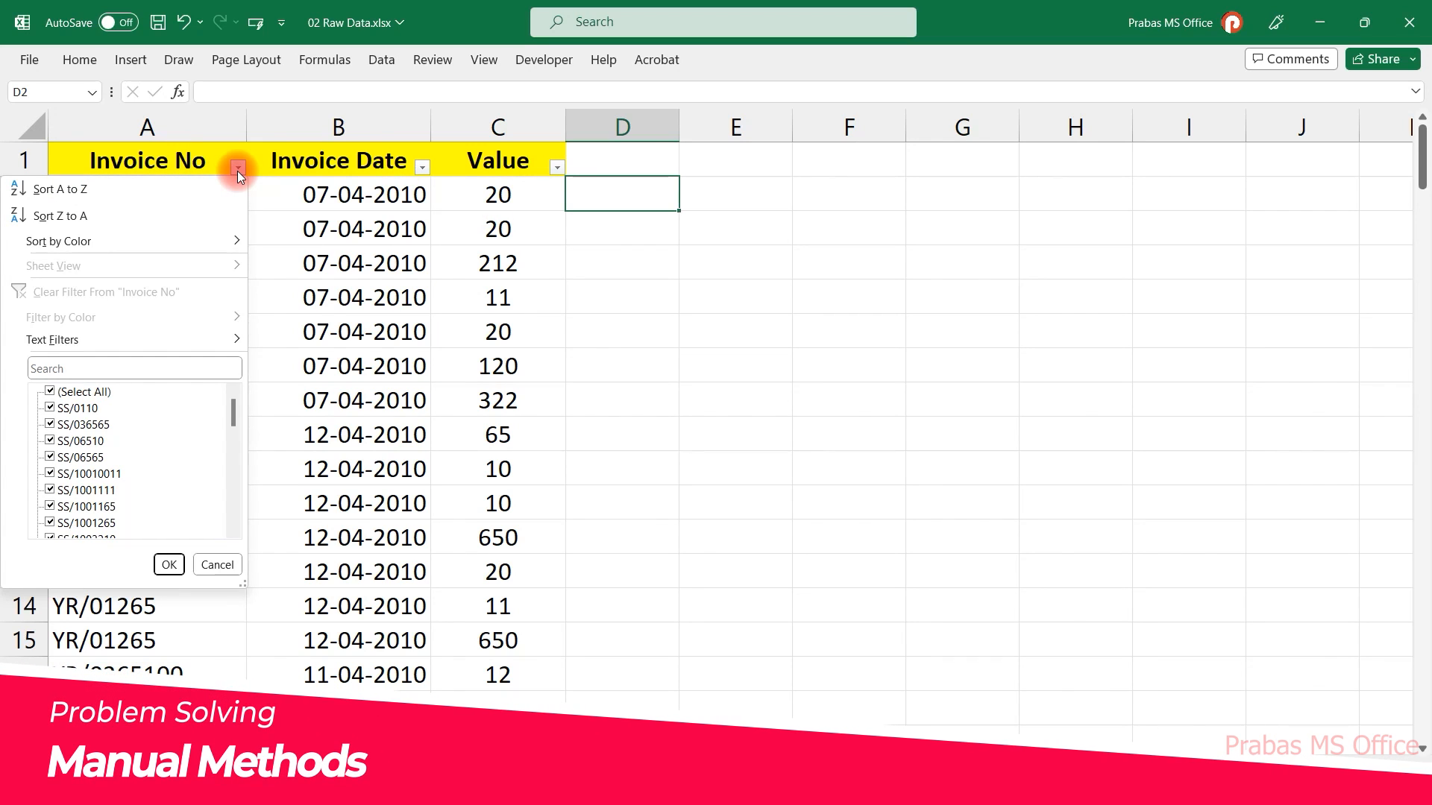
pyautogui.click(84, 391)
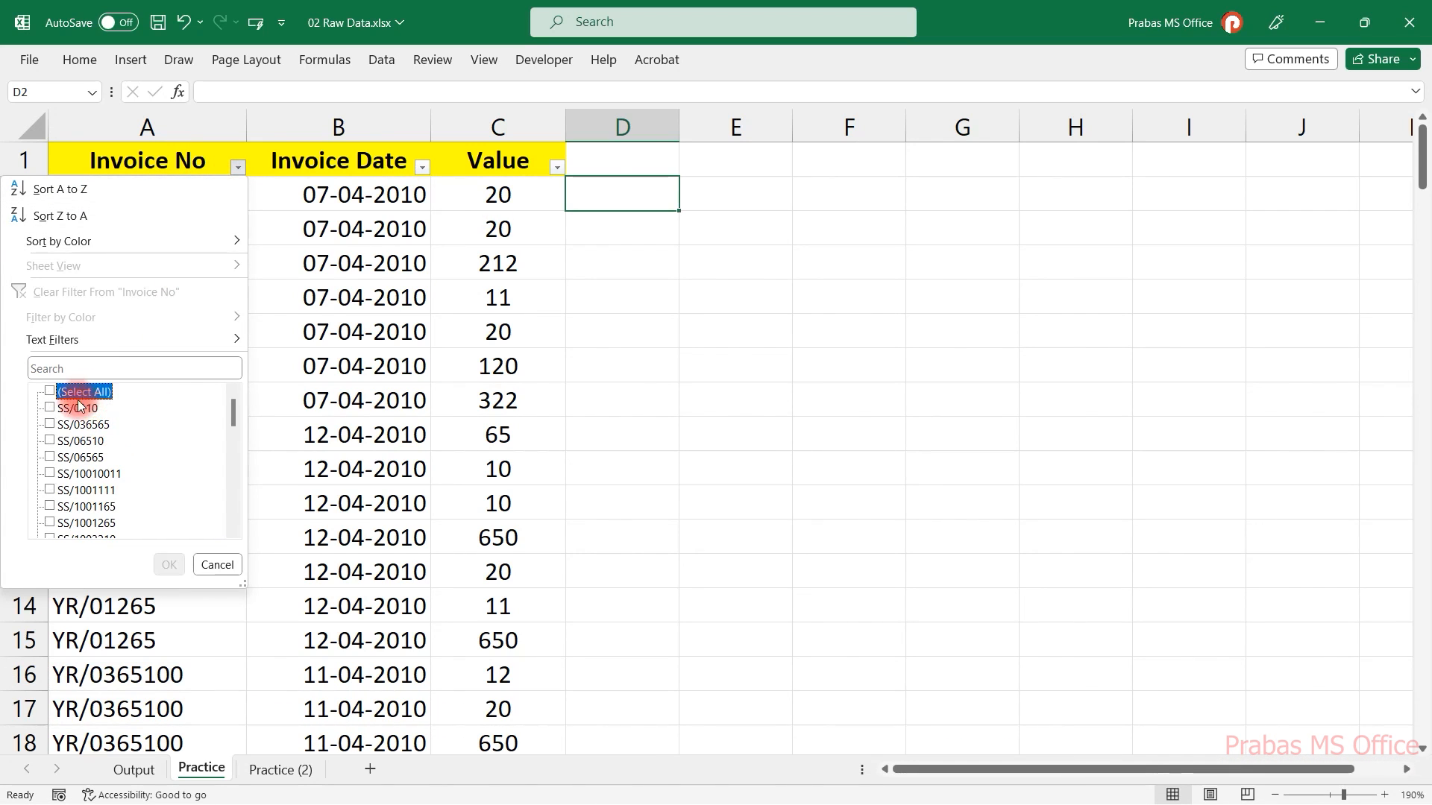
pyautogui.click(56, 409)
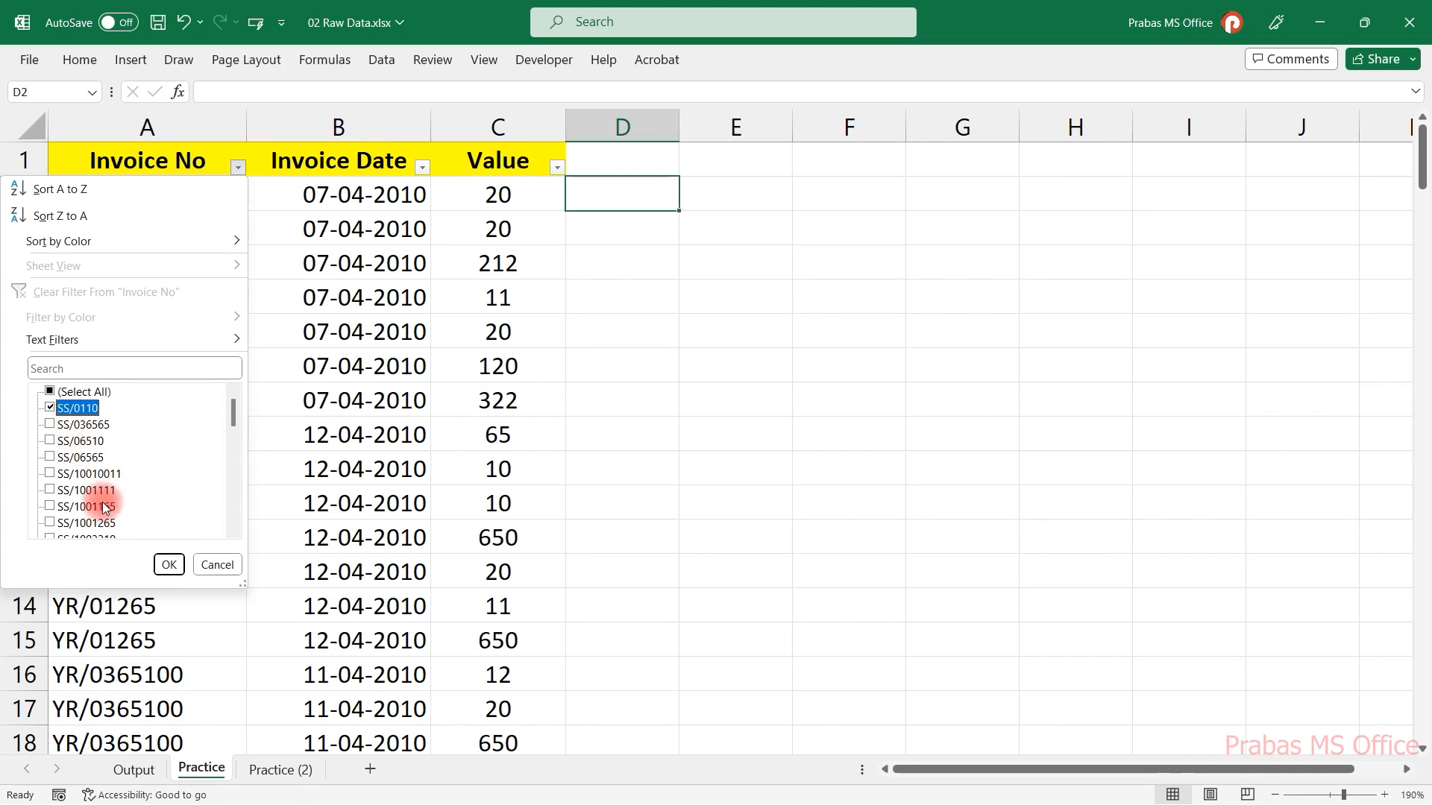
pyautogui.click(168, 565)
# Enter 1st Entry in column D for the first SS/0110 row.
pyautogui.moveTo(168, 207); pyautogui.dragTo(157, 317)
pyautogui.click(582, 208)
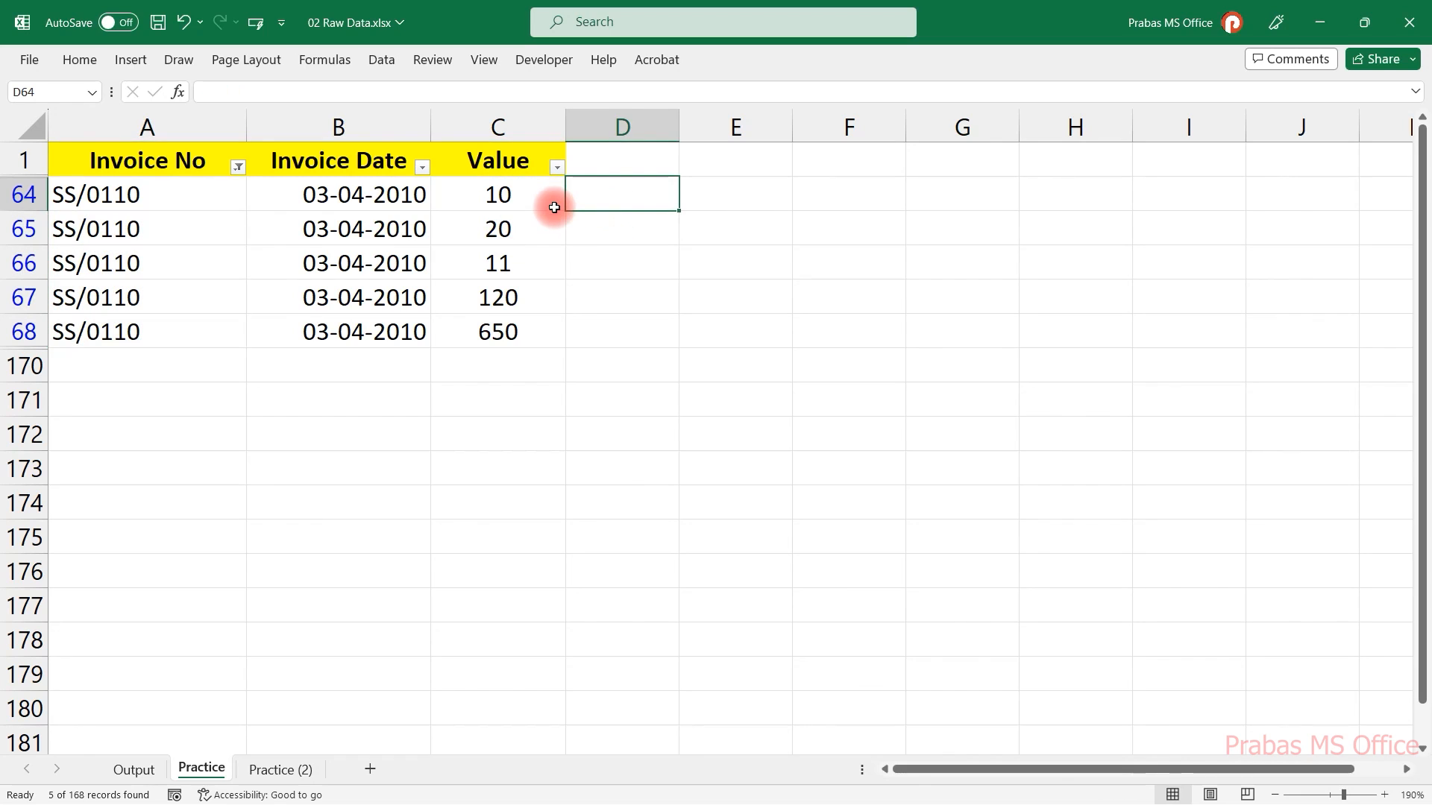
pyautogui.write('1st Entry')
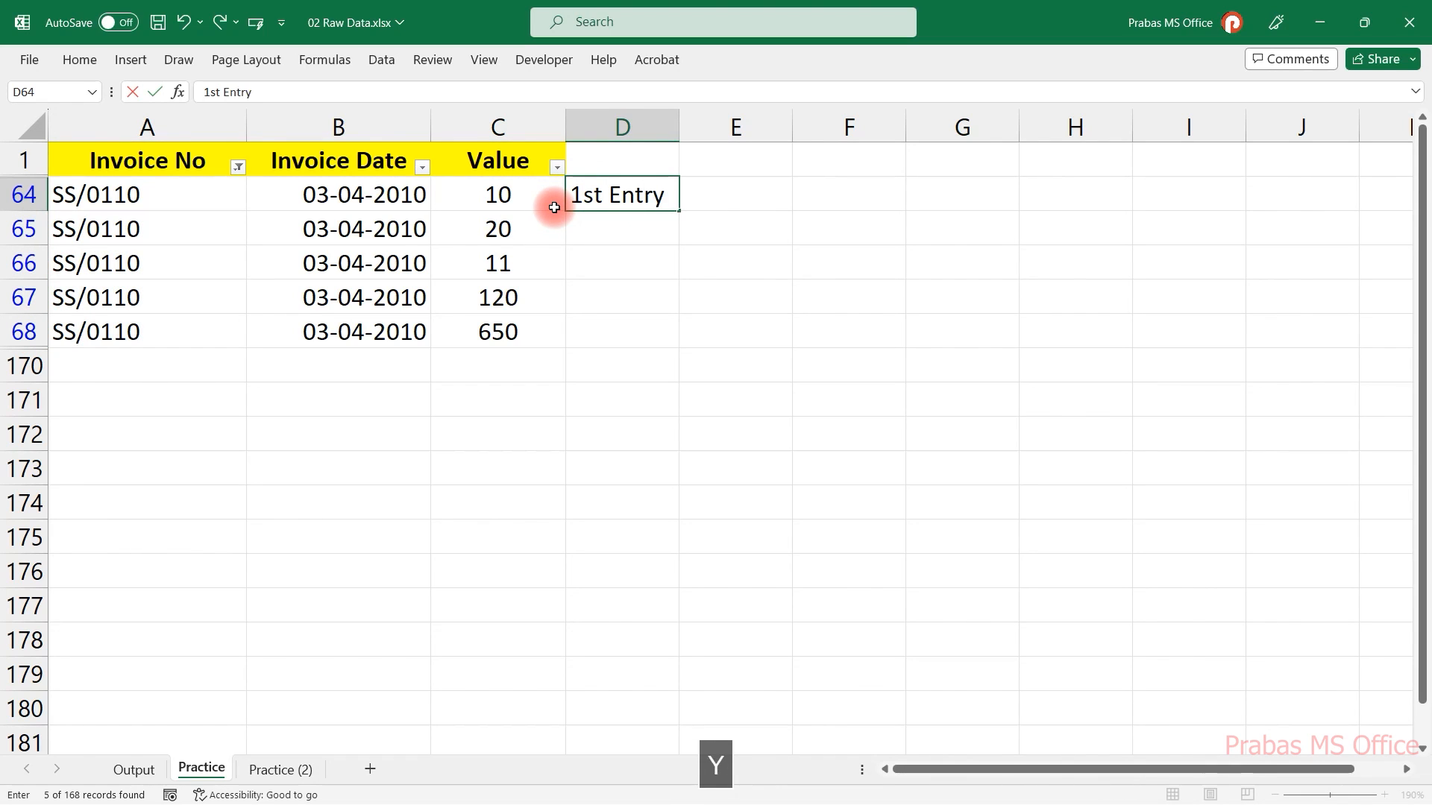
pyautogui.press('Return')
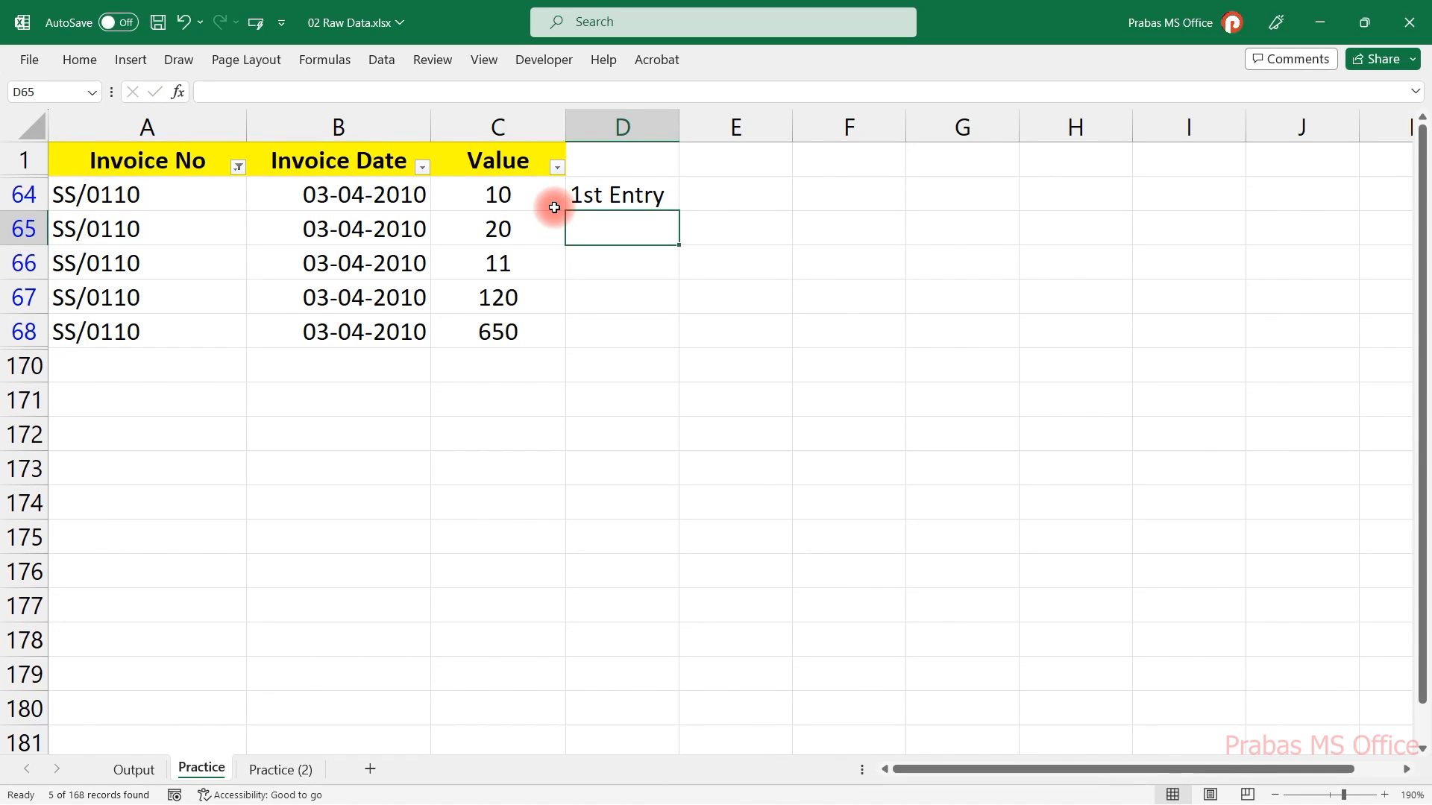
# Change the Invoice No filter to show only SS/036565.
pyautogui.click(239, 170)
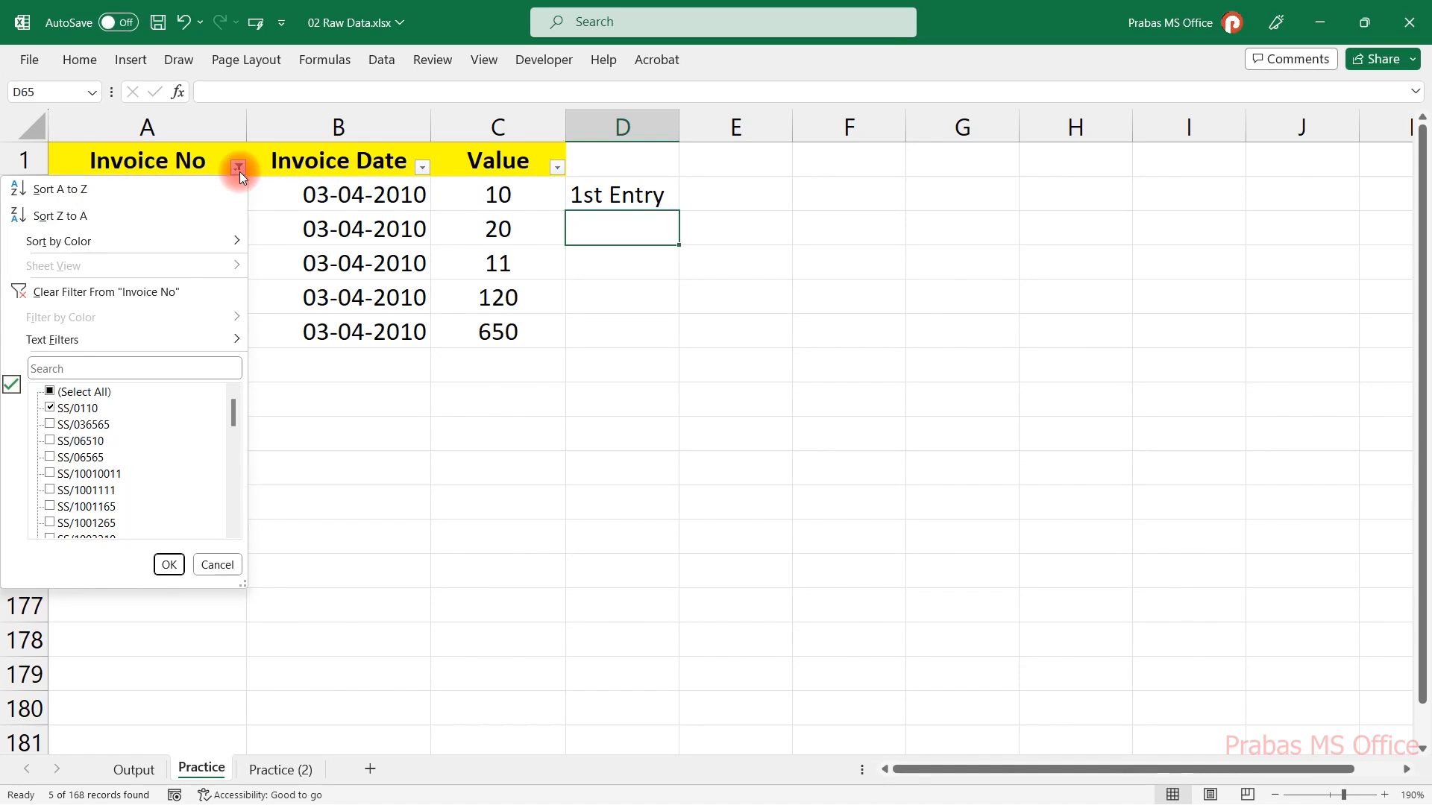
pyautogui.click(81, 409)
pyautogui.click(82, 425)
pyautogui.click(168, 565)
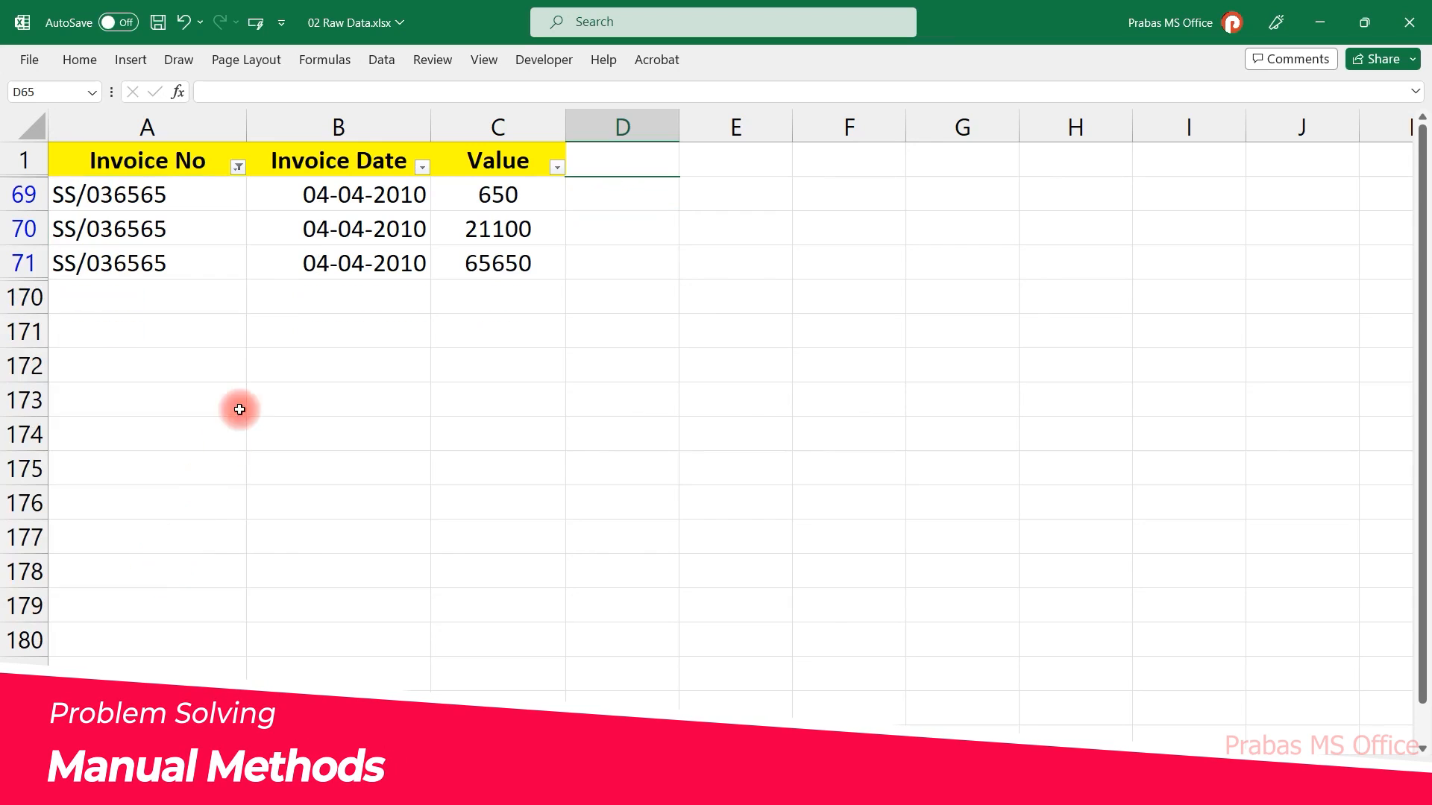
# Enter 1st Entry in column D for the first SS/036565 row.
pyautogui.moveTo(176, 201); pyautogui.dragTo(161, 261)
pyautogui.click(655, 191)
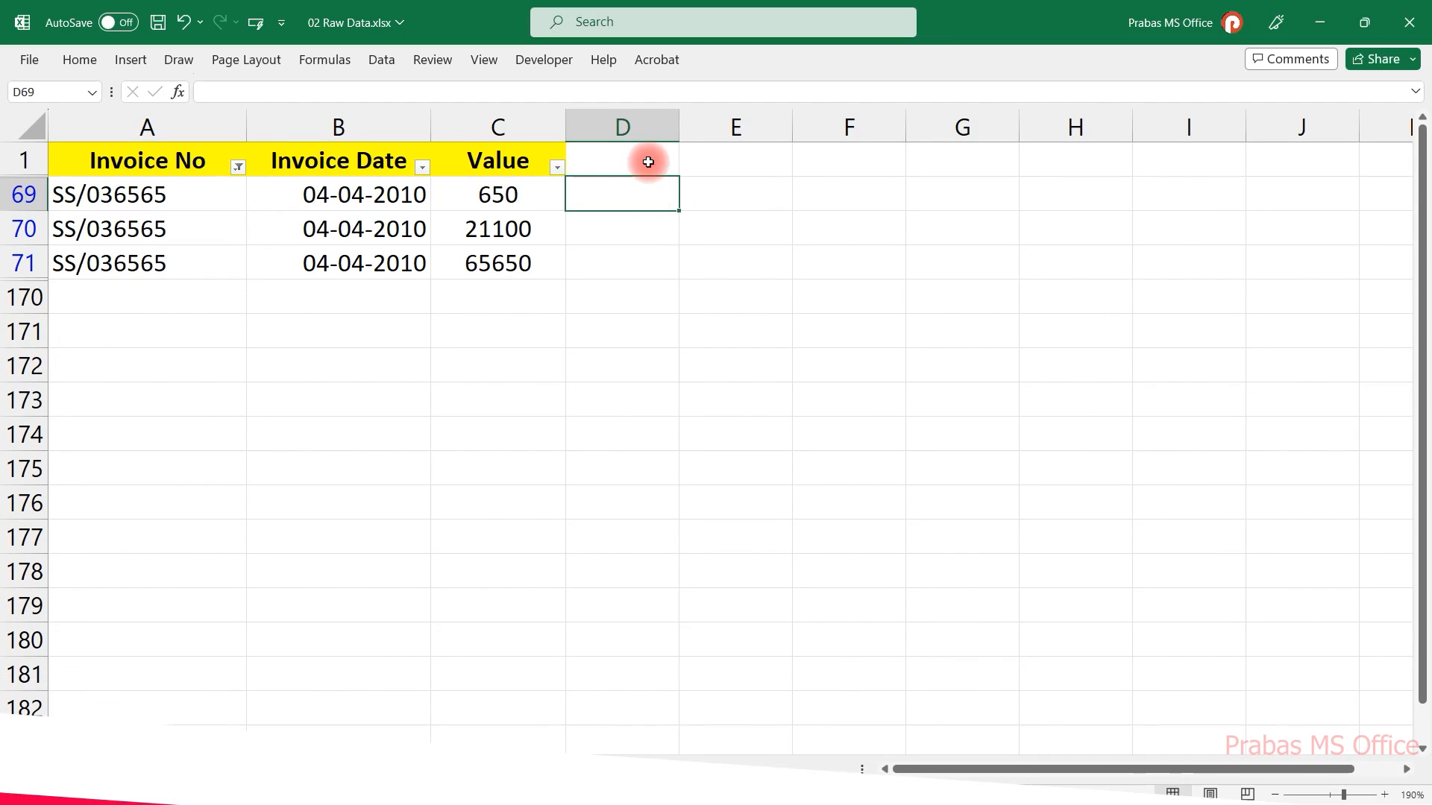
pyautogui.write('1st Entry')
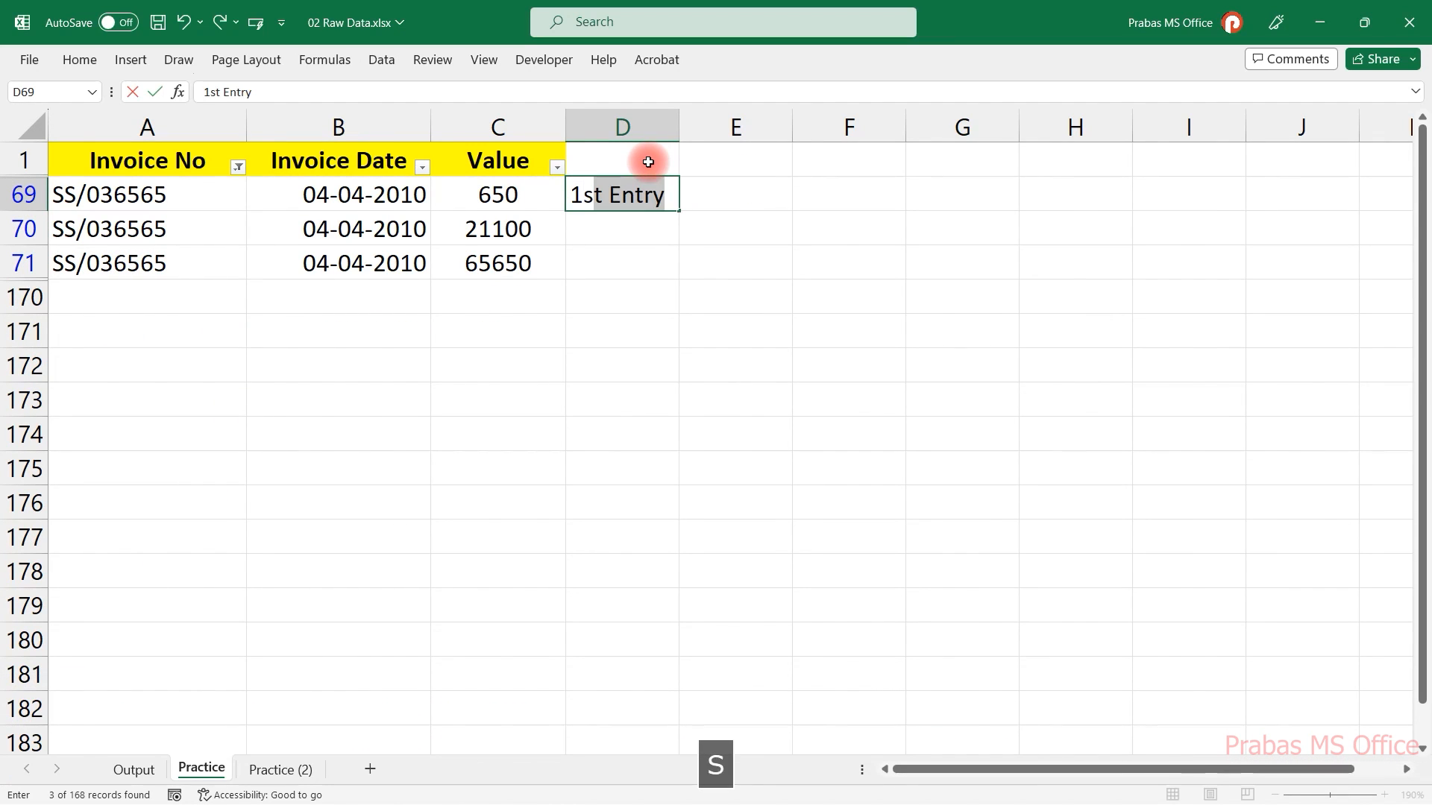
pyautogui.press('Return')
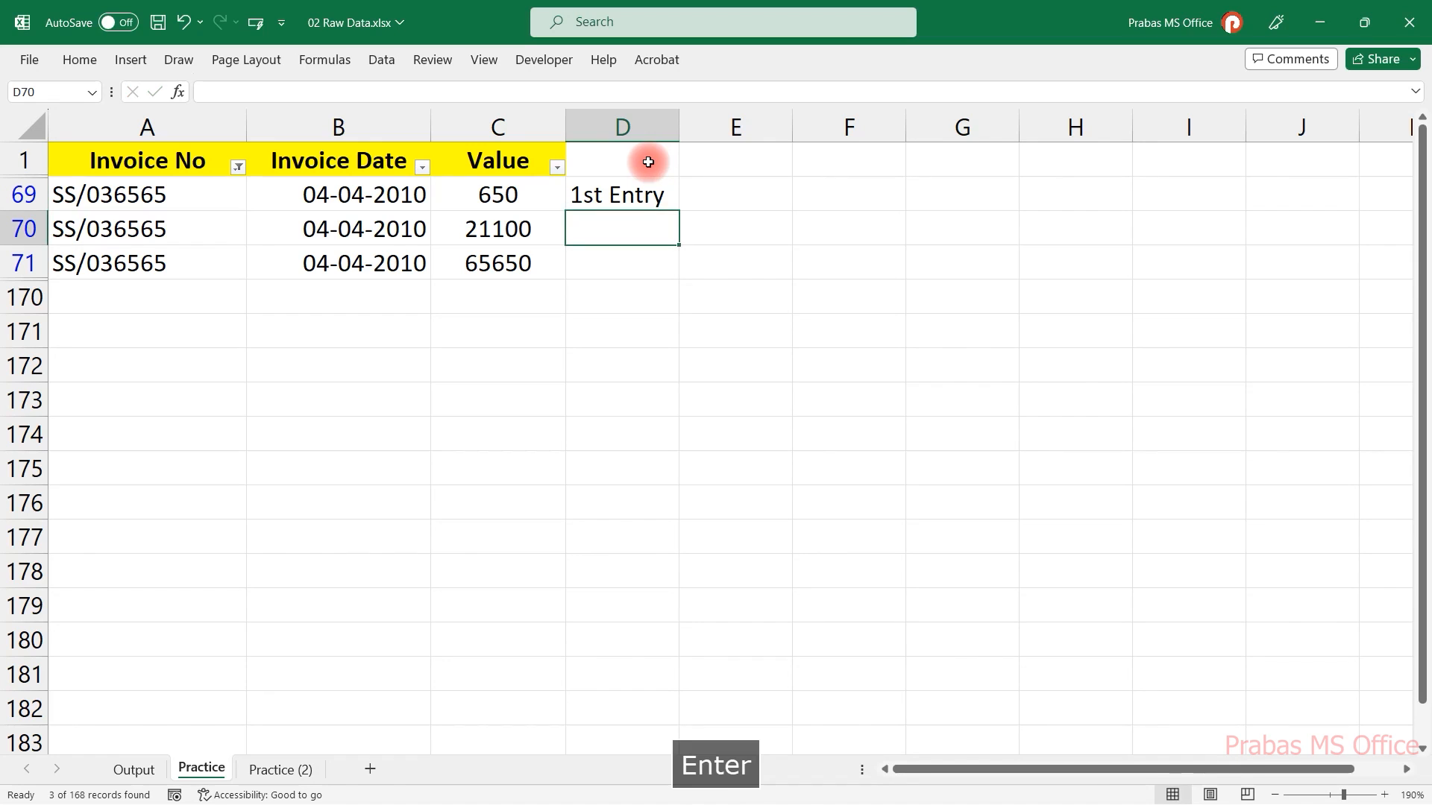
# Filter Invoice No to SS/06510 and enter 1st Entry in column D for its first row.
pyautogui.click(238, 169)
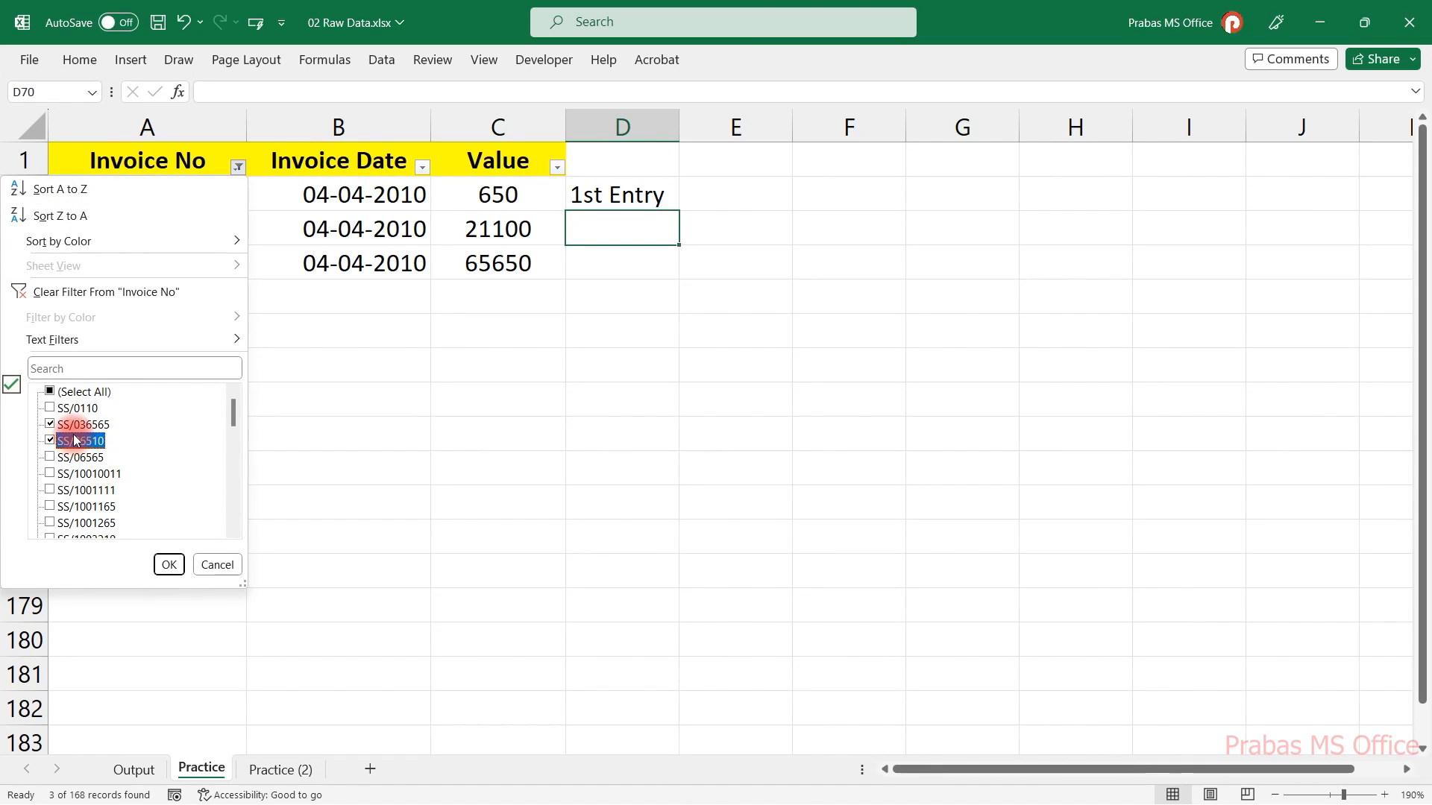
pyautogui.click(150, 567)
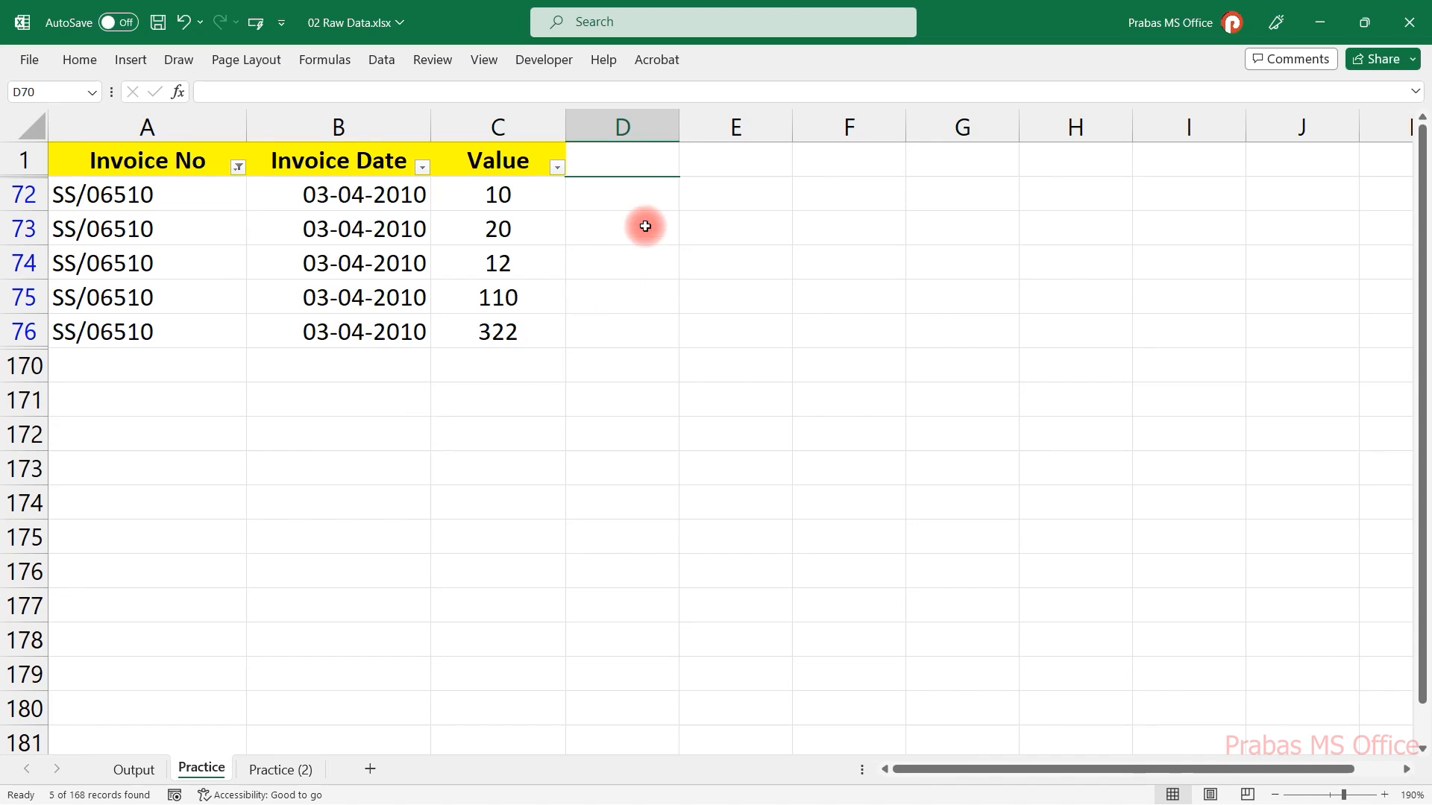
pyautogui.click(639, 197)
pyautogui.write('1s')
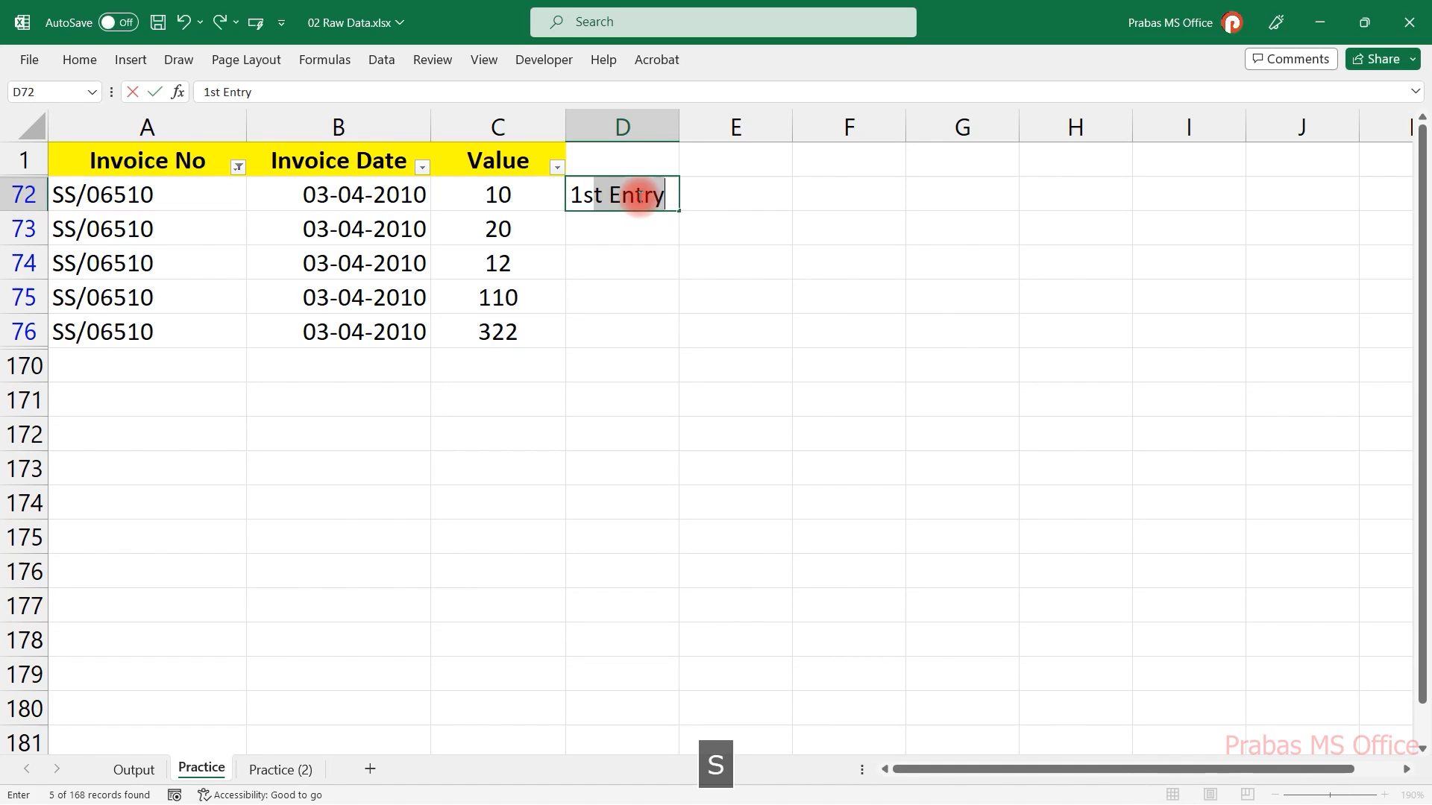
pyautogui.press('Return')
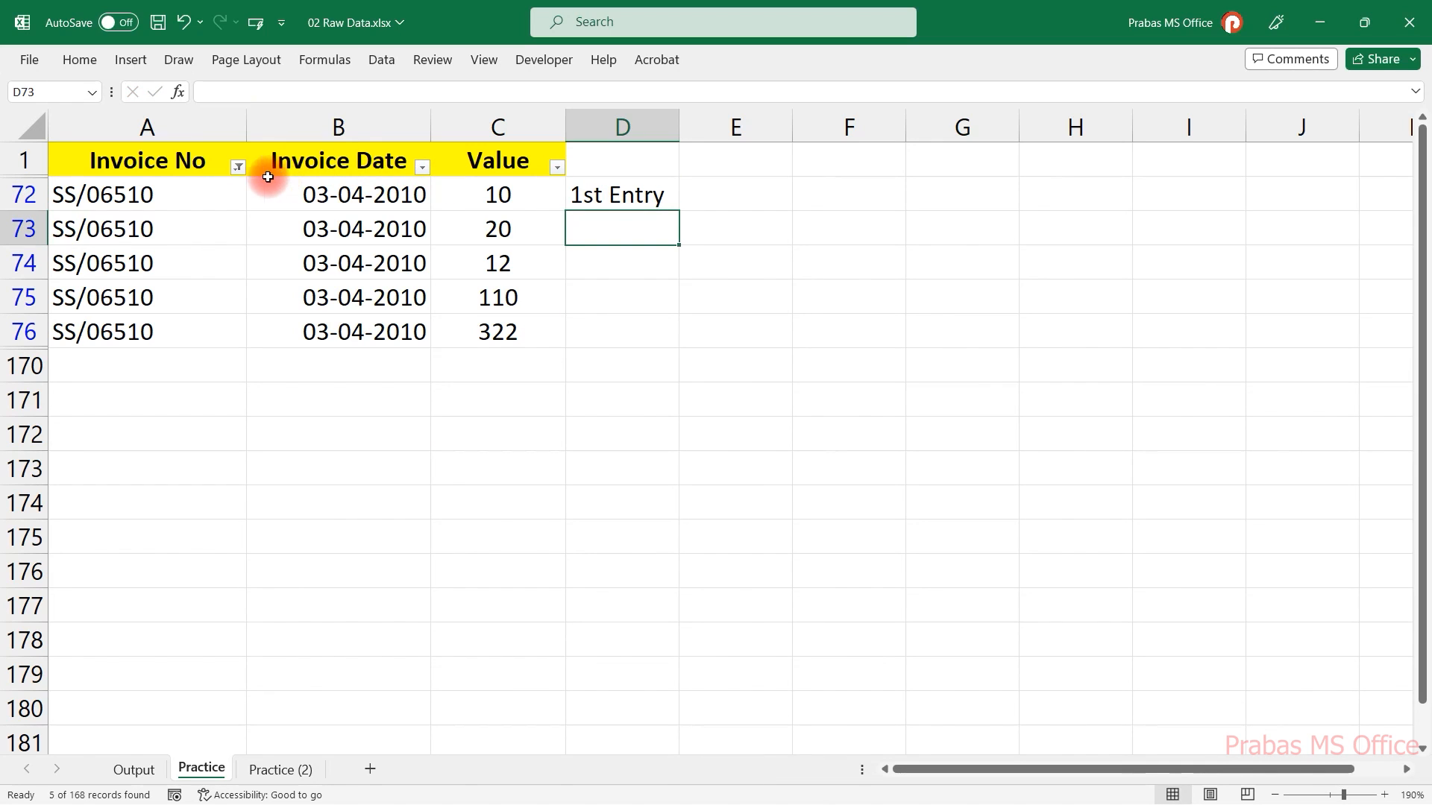
# Clear the Invoice No filter and move through column D to review the marked entries.
pyautogui.click(238, 169)
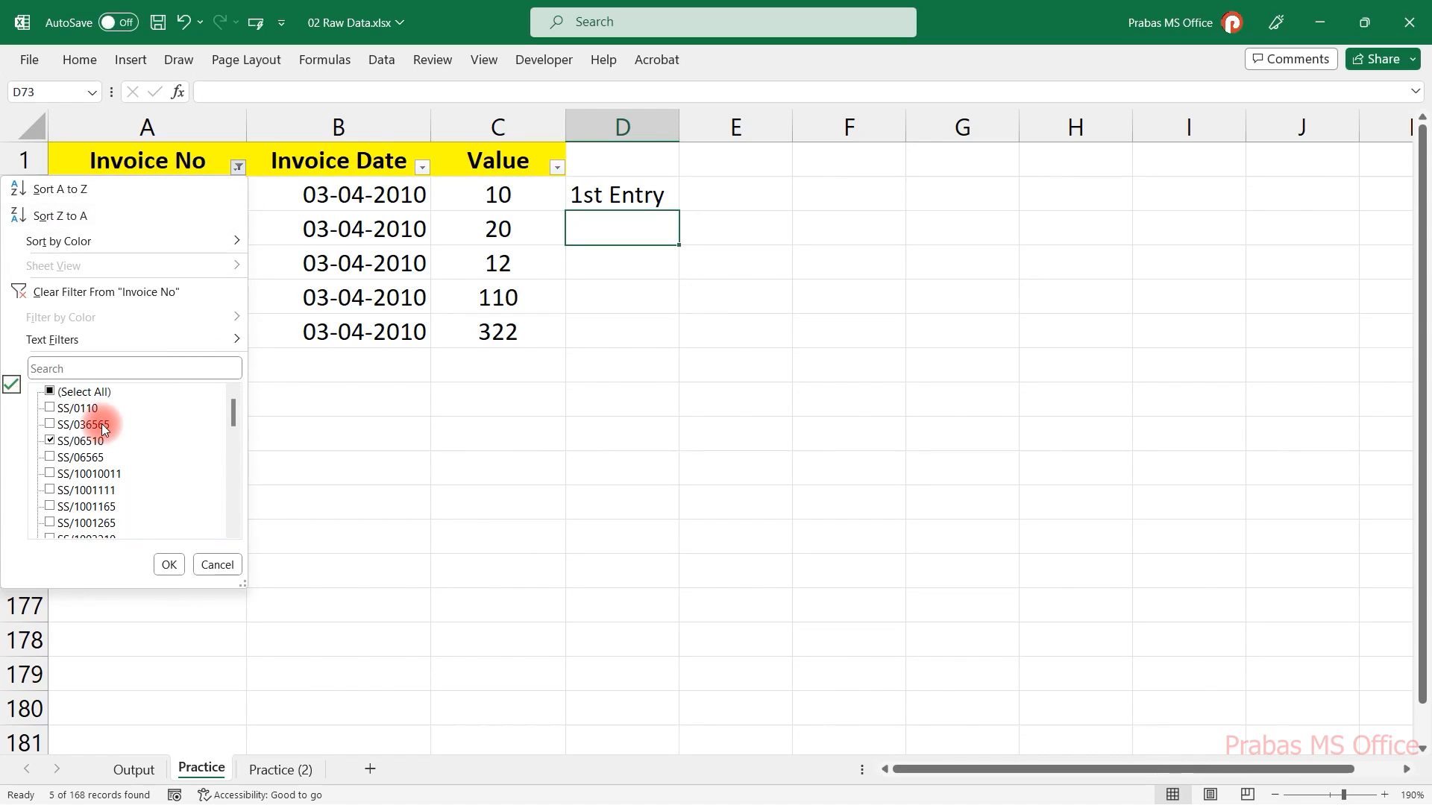
pyautogui.click(167, 565)
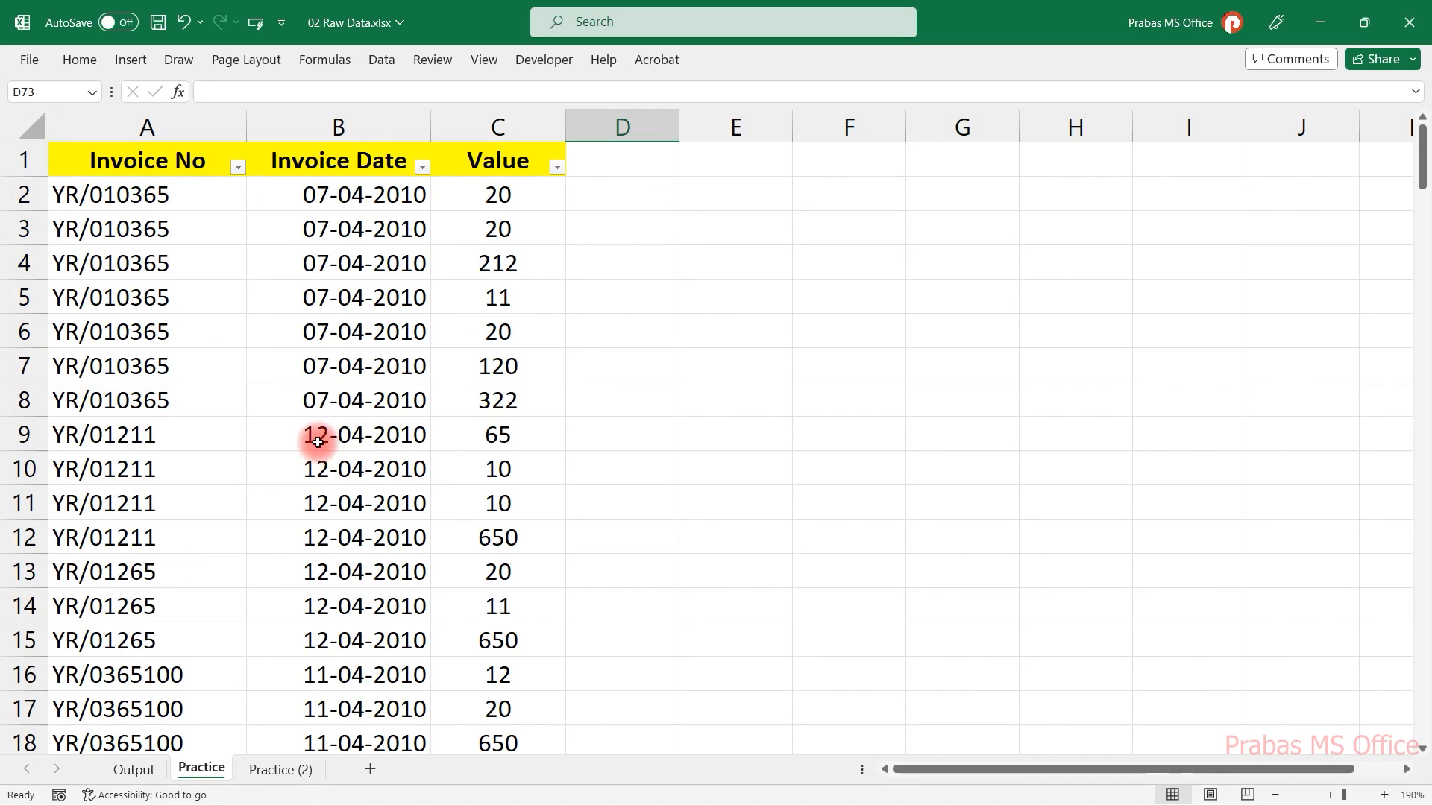
pyautogui.click(586, 373)
pyautogui.hotkey('ctrl', 'Up')
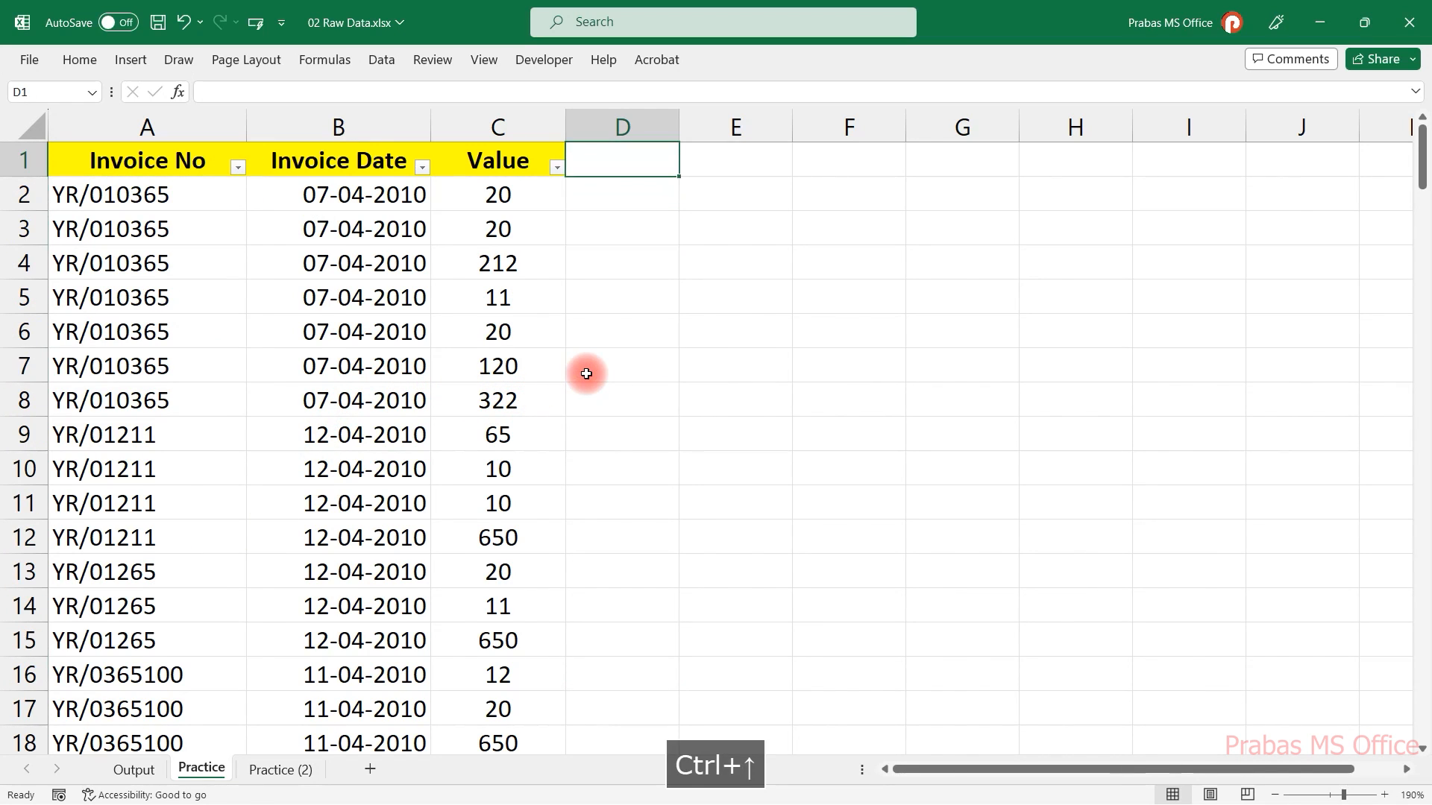
pyautogui.press('Down')
pyautogui.hotkey('ctrl', 'Down')
pyautogui.press('Down')
pyautogui.hotkey('ctrl', 'Down')
pyautogui.hotkey('ctrl', 'Down')
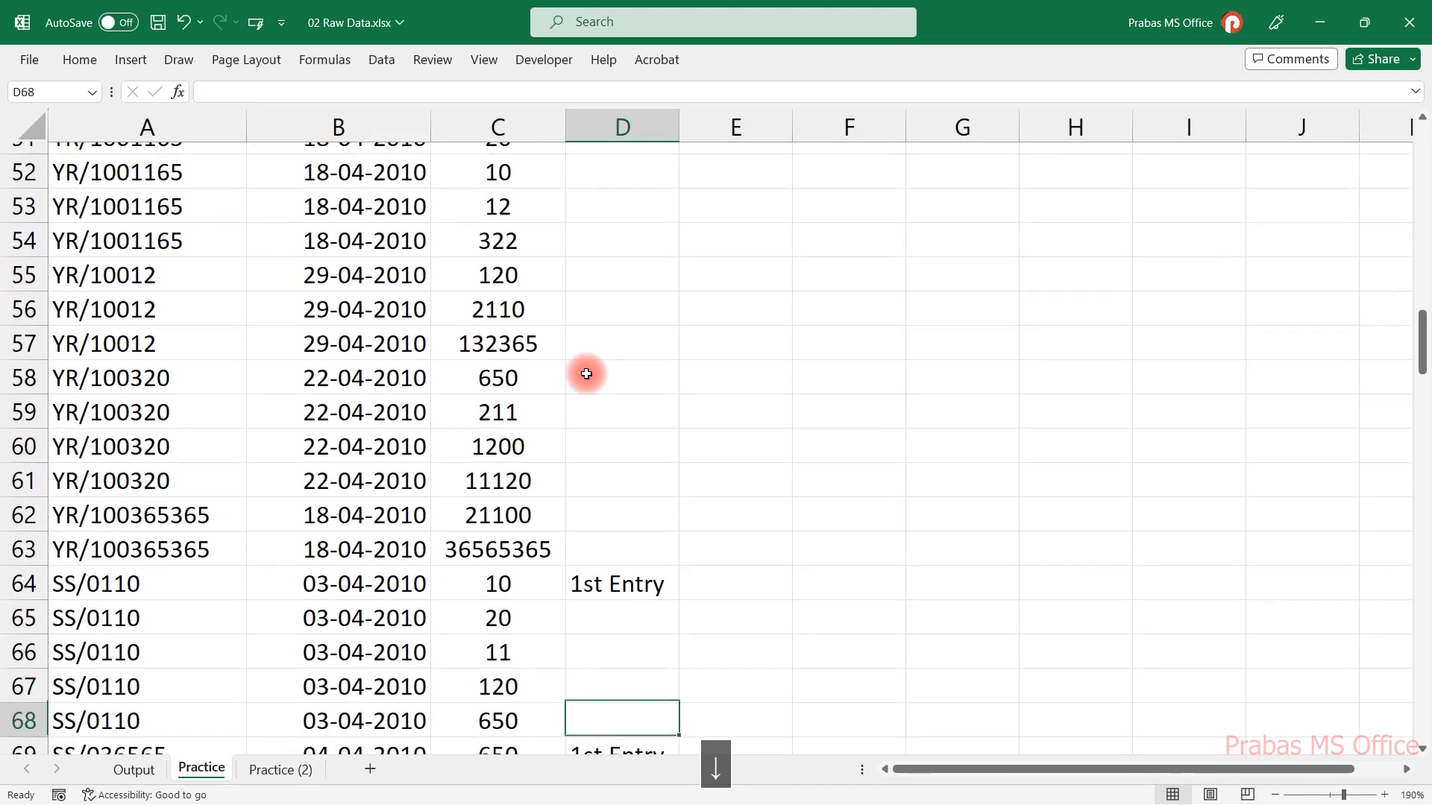
pyautogui.hotkey('ctrl', 'Home')
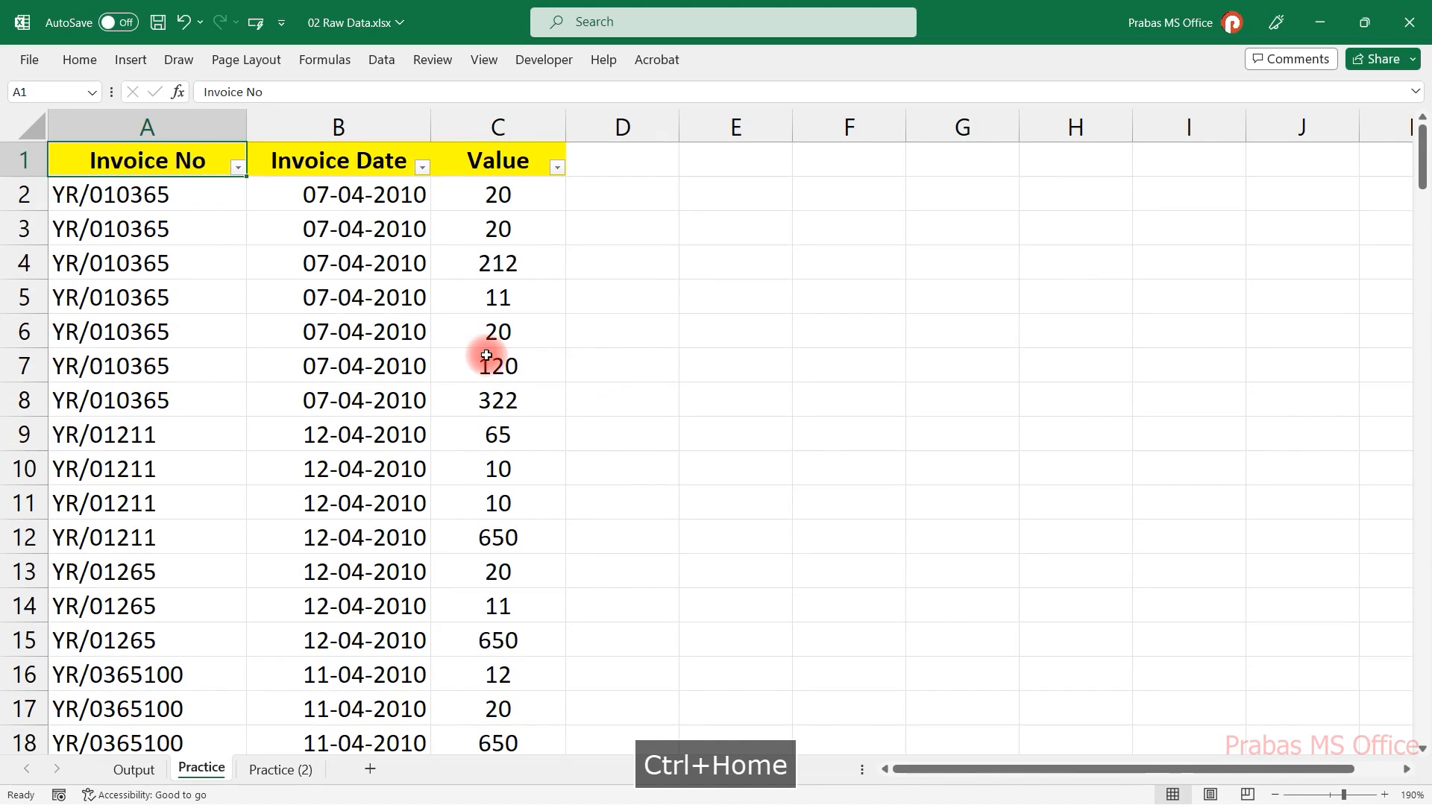
# Enter 1st Entry in D2 for the first YR/010365 row.
pyautogui.moveTo(208, 199); pyautogui.dragTo(158, 403)
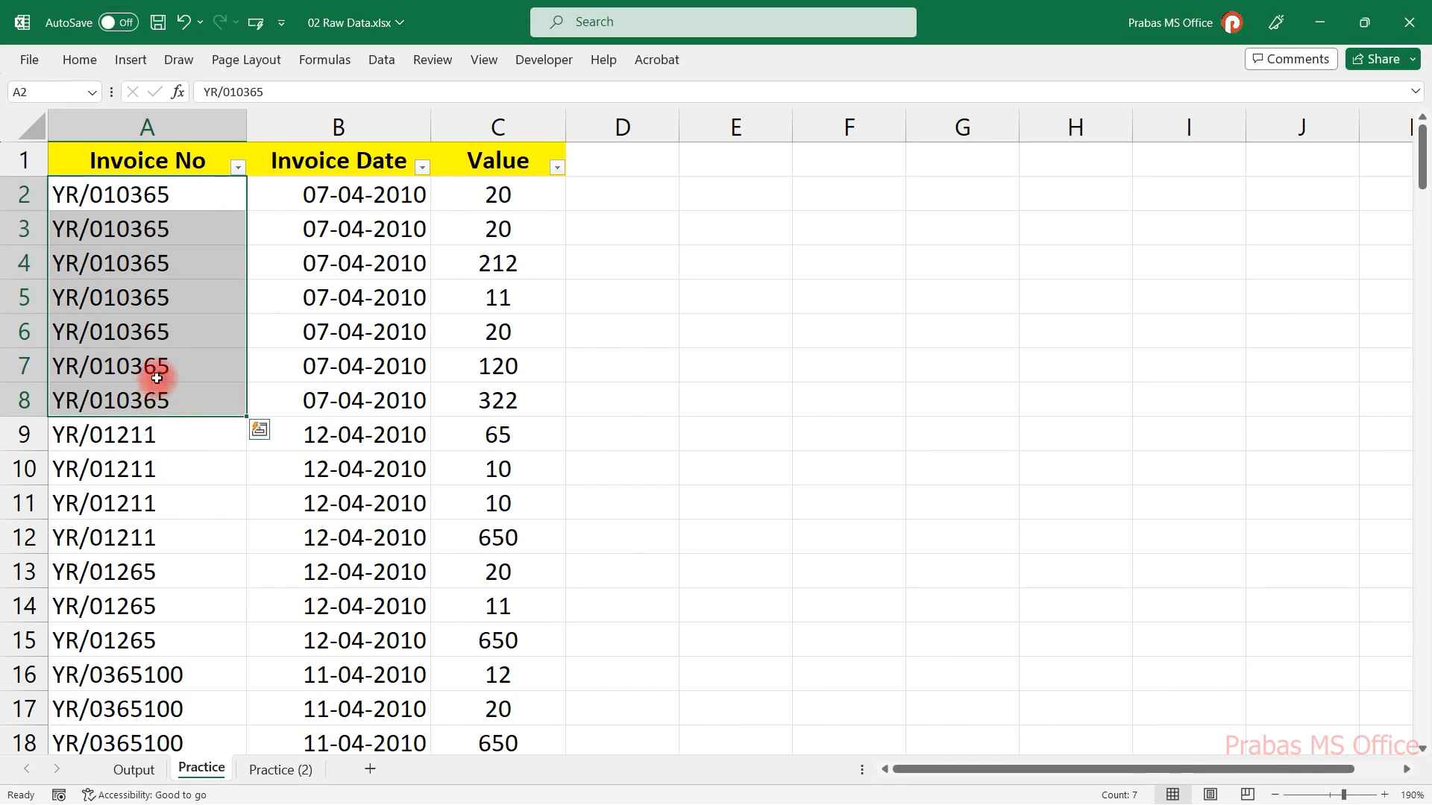
pyautogui.click(590, 191)
pyautogui.write('1st Entry')
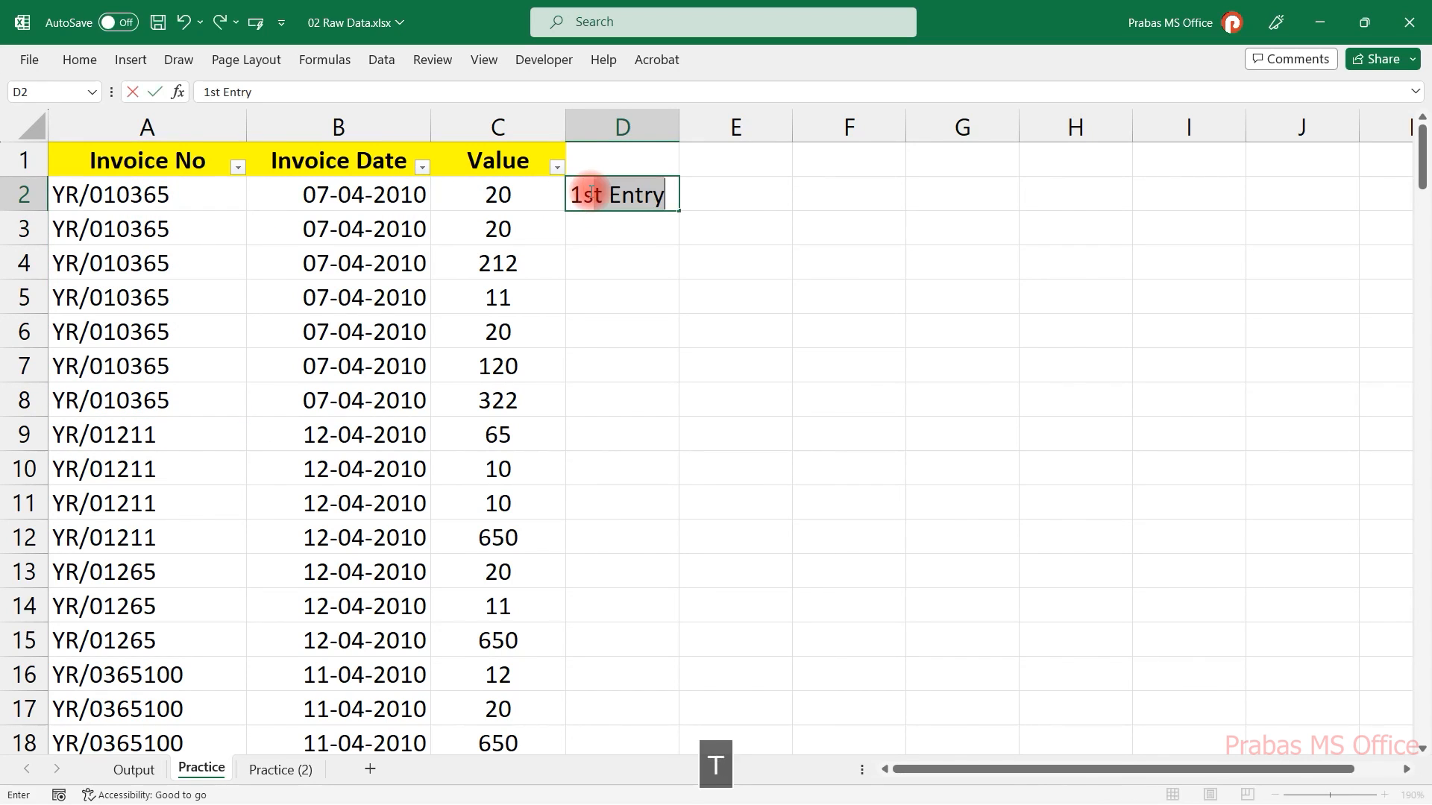
pyautogui.press('Return')
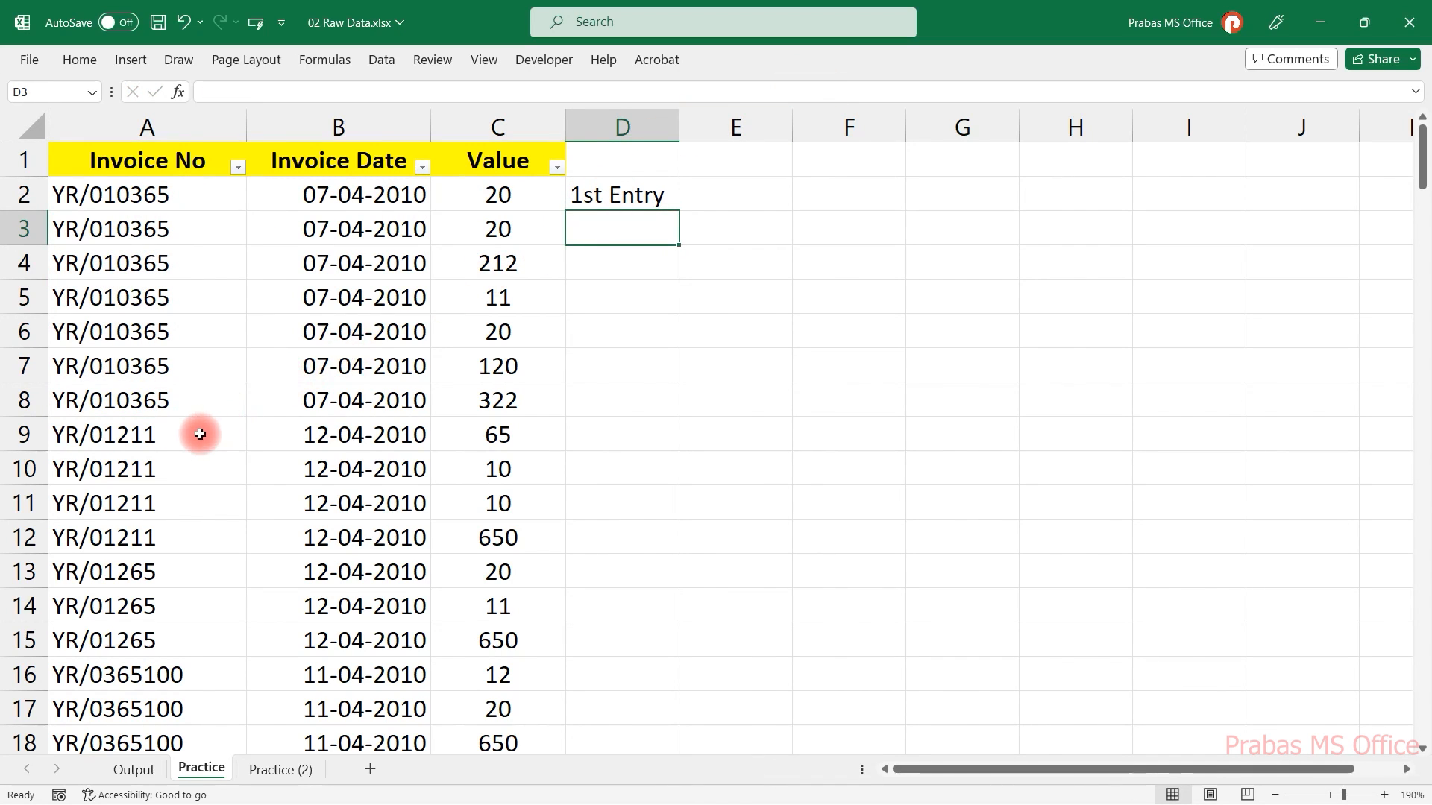
# Enter 1st Entry in D9 for the first YR/01211 row.
pyautogui.moveTo(198, 433); pyautogui.dragTo(187, 537)
pyautogui.click(592, 439)
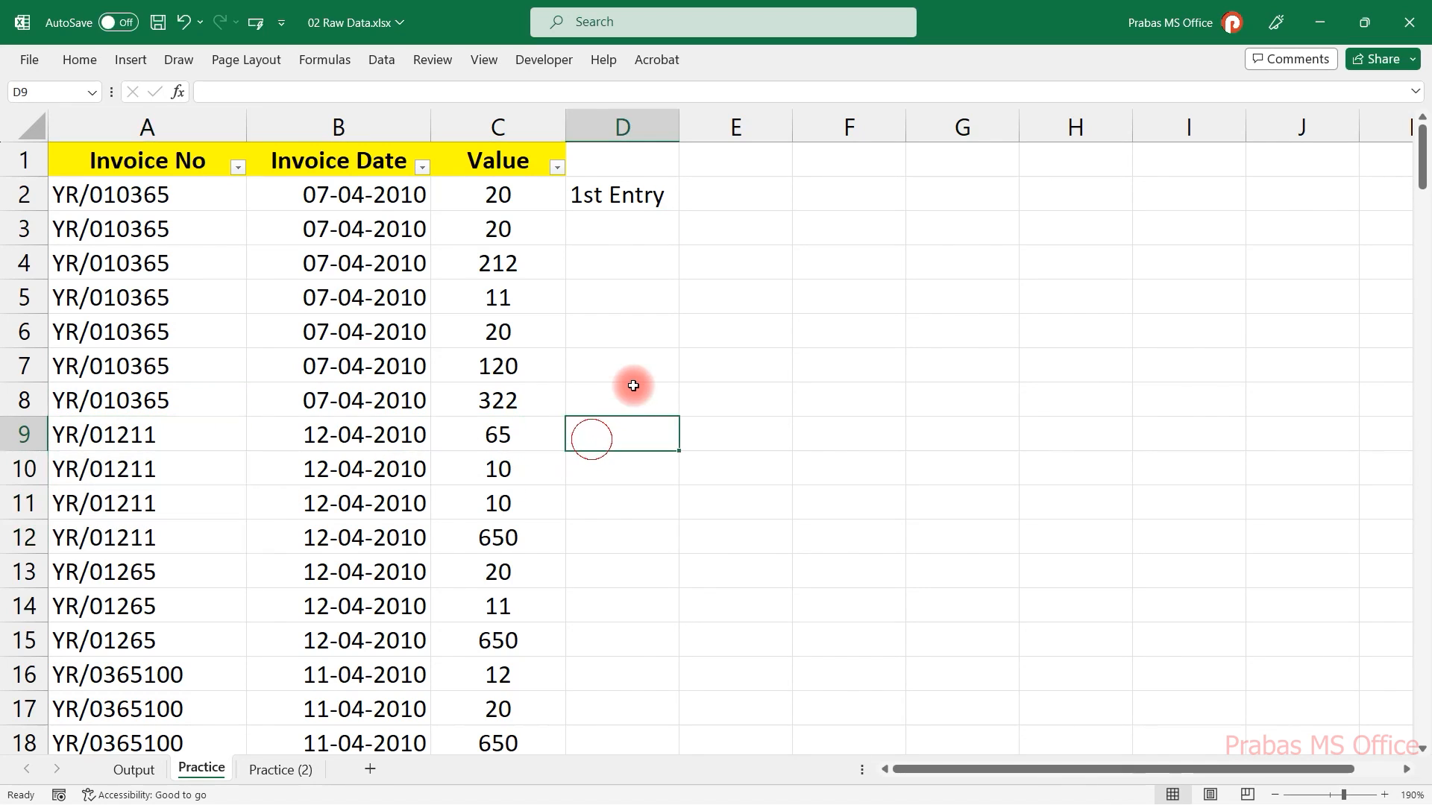
pyautogui.write('1s')
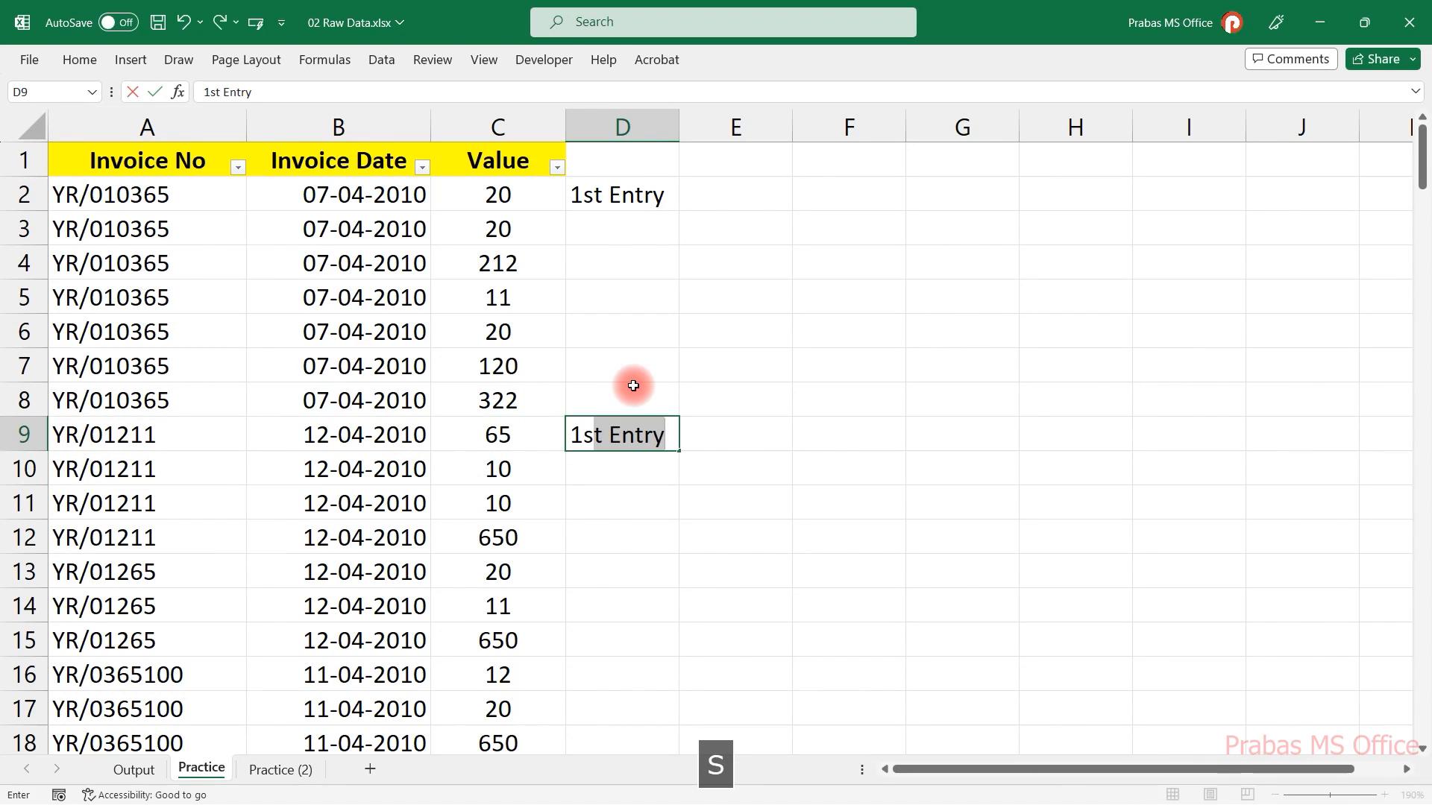
pyautogui.write('t')
pyautogui.press('Tab')
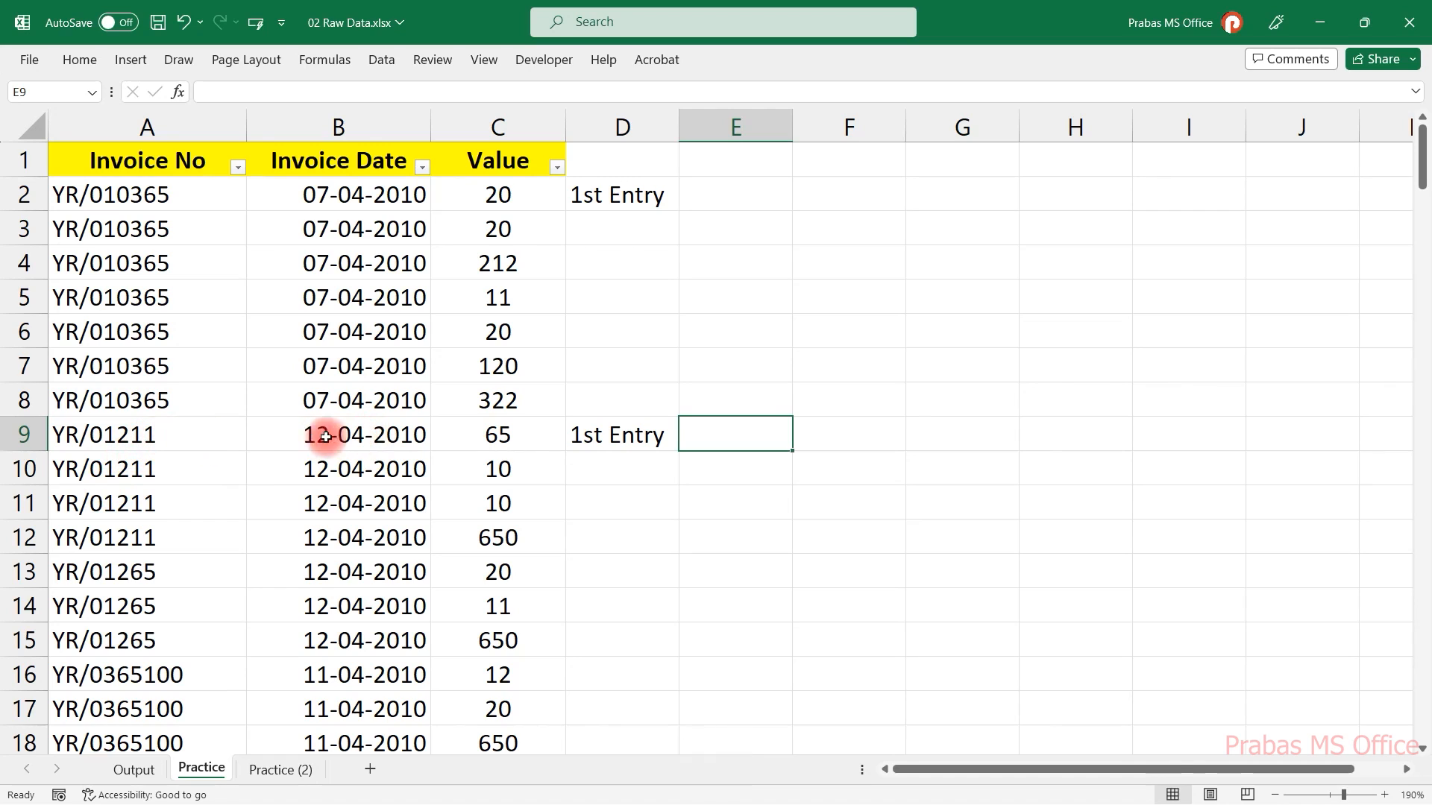
pyautogui.click(206, 435)
pyautogui.moveTo(206, 434); pyautogui.dragTo(199, 537)
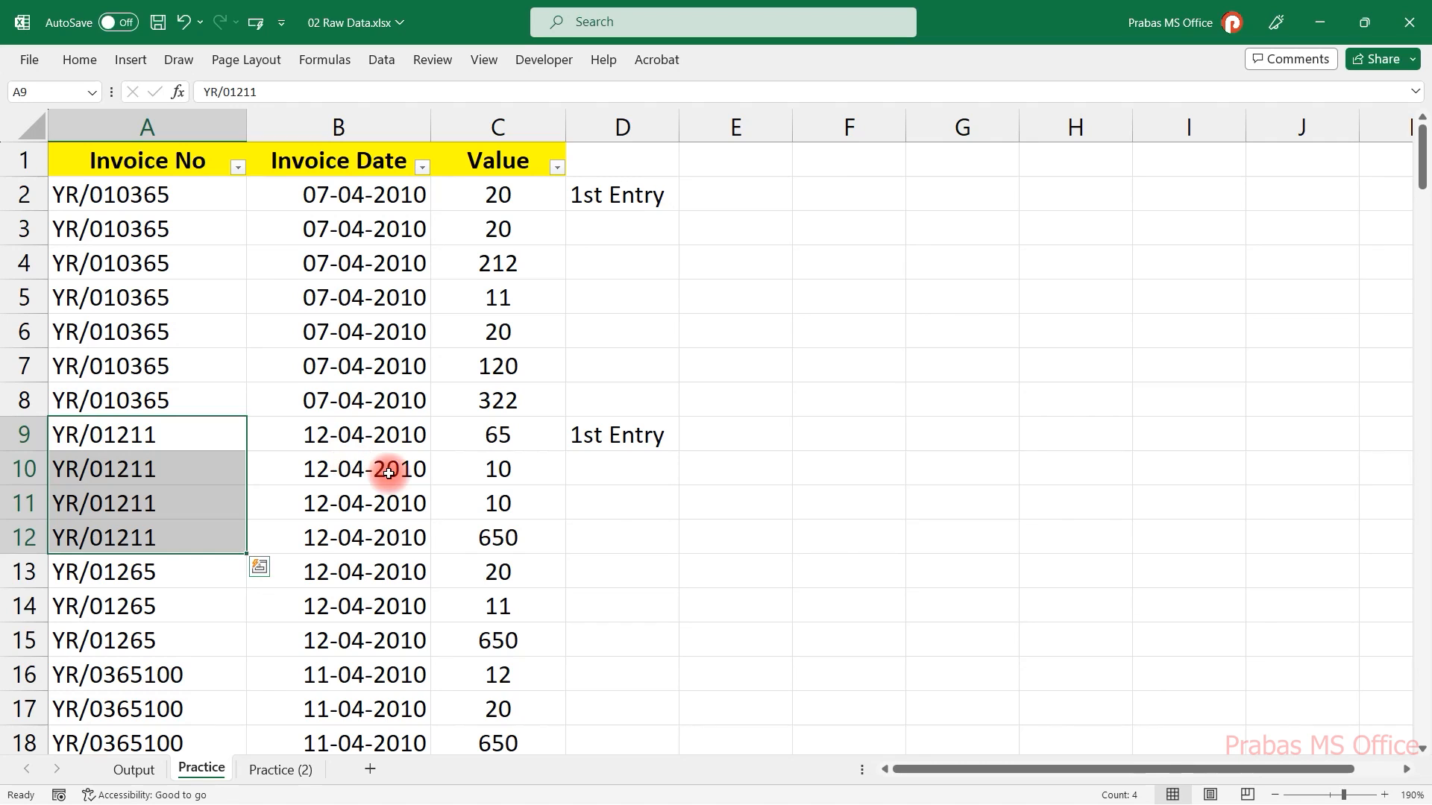
# Switch to the Practice (2) sheet.
pyautogui.click(274, 769)
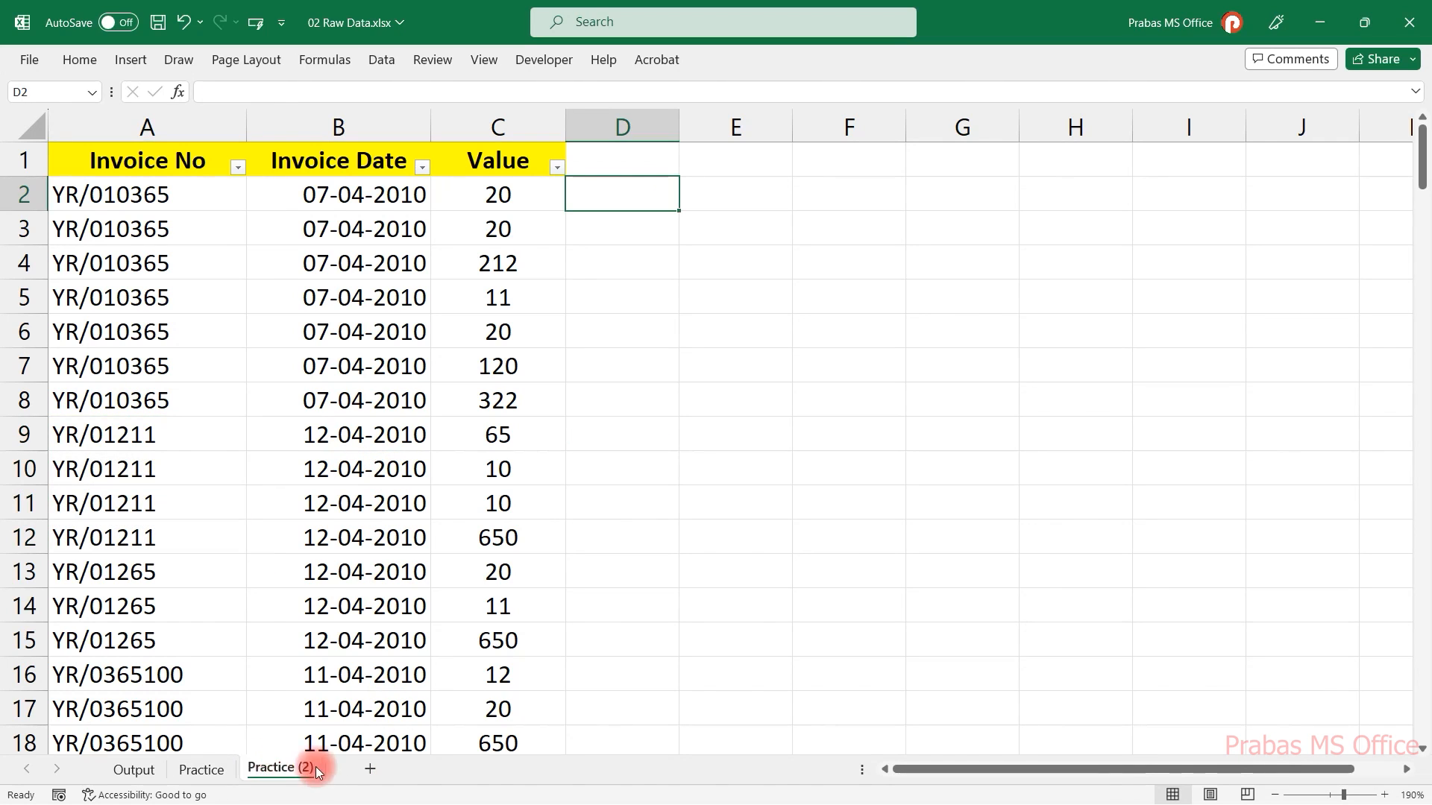
pyautogui.moveTo(164, 224); pyautogui.dragTo(372, 537)
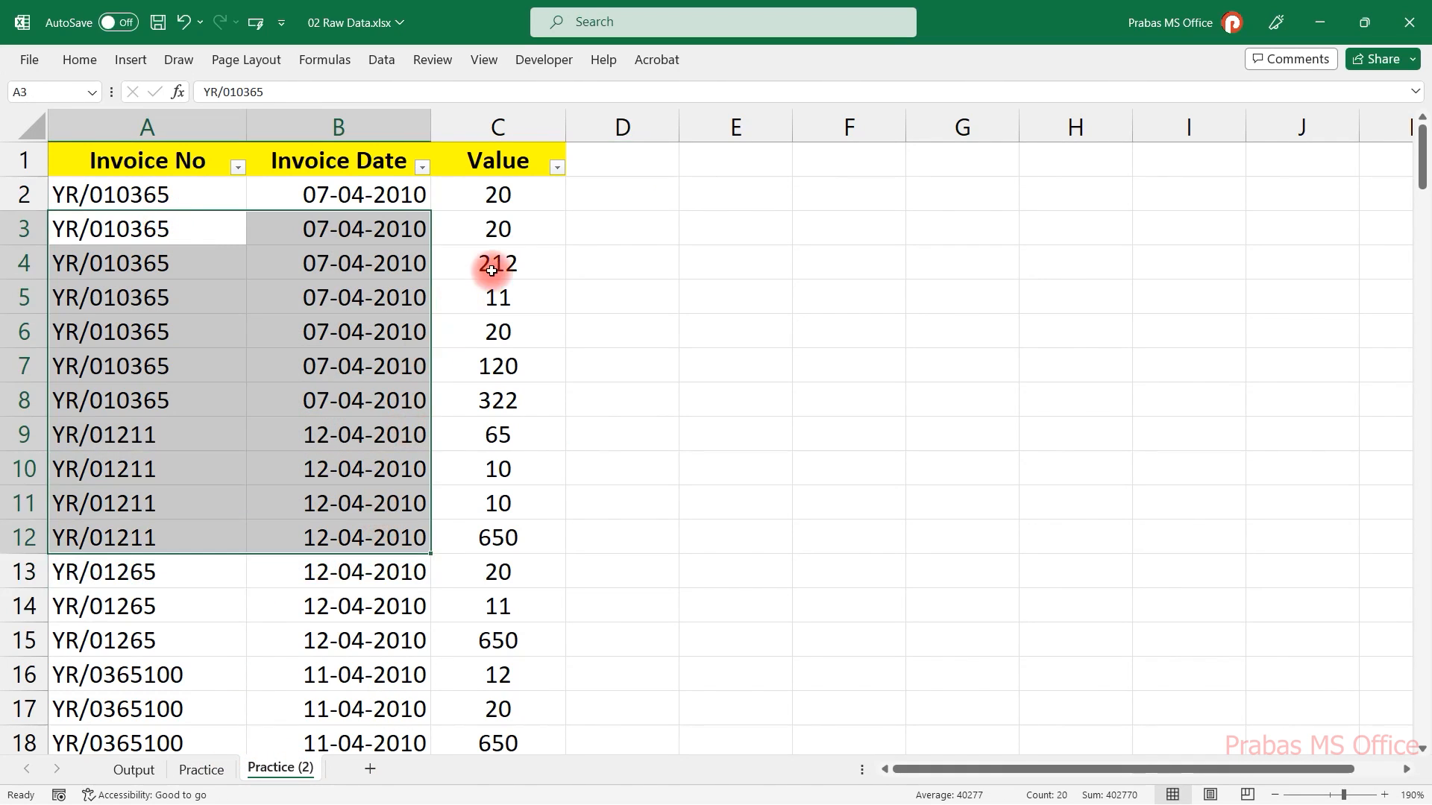
pyautogui.click(660, 209)
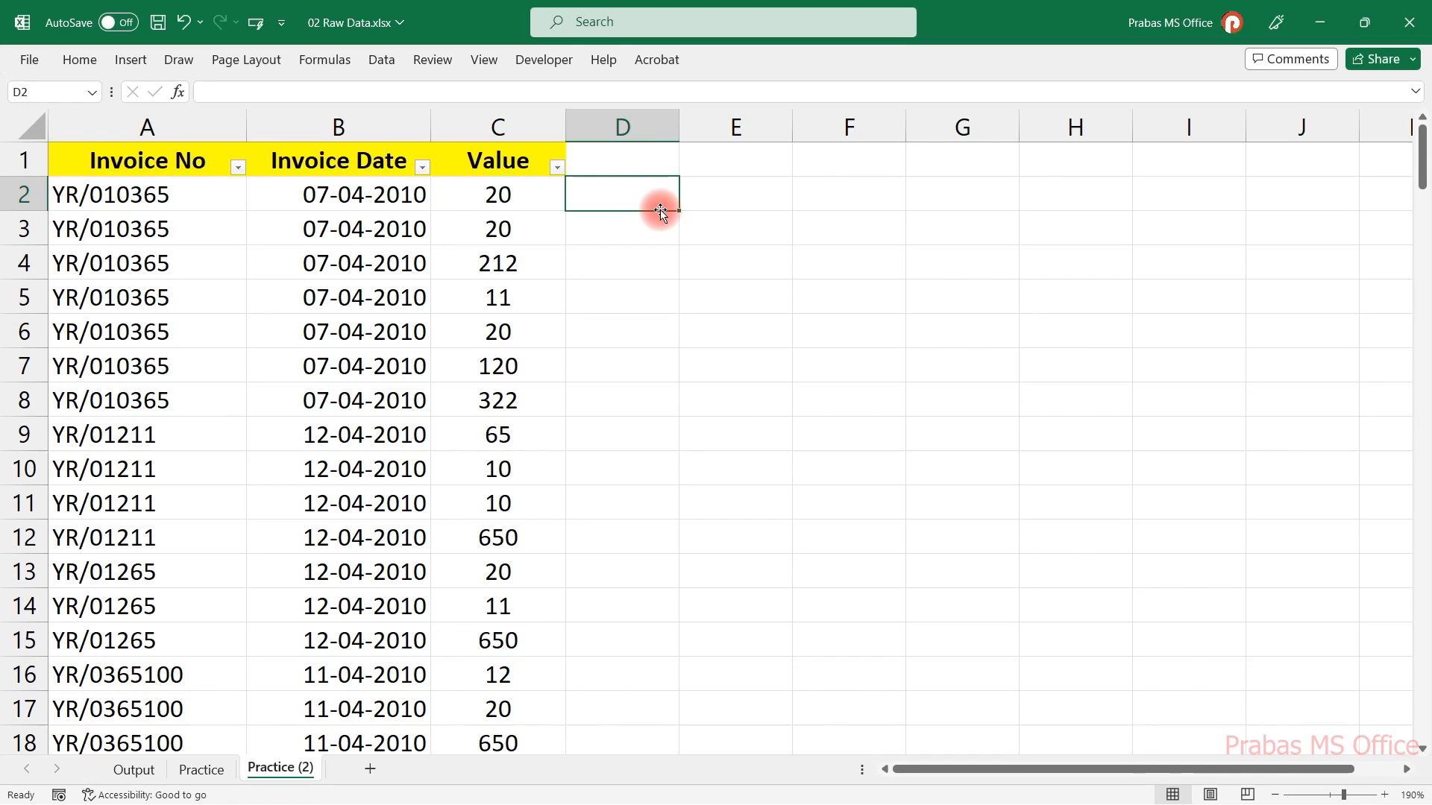
# Enter =COUNTIF(A2:A13,A2) in D2 to count the invoice number's occurrences.
pyautogui.write('=sount')
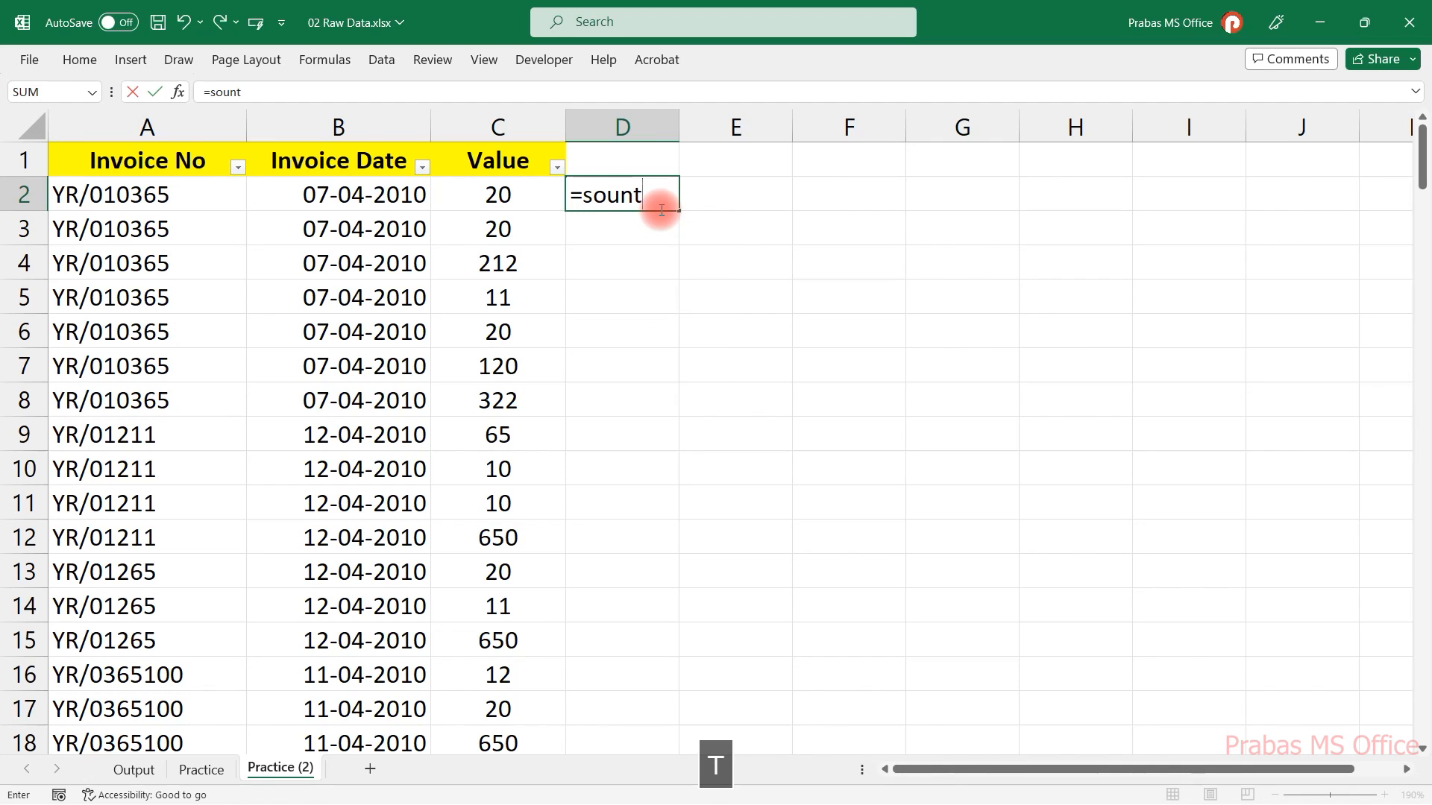
pyautogui.press('BackSpace')
pyautogui.press('BackSpace')
pyautogui.press('BackSpace')
pyautogui.press('BackSpace')
pyautogui.press('BackSpace')
pyautogui.write('co')
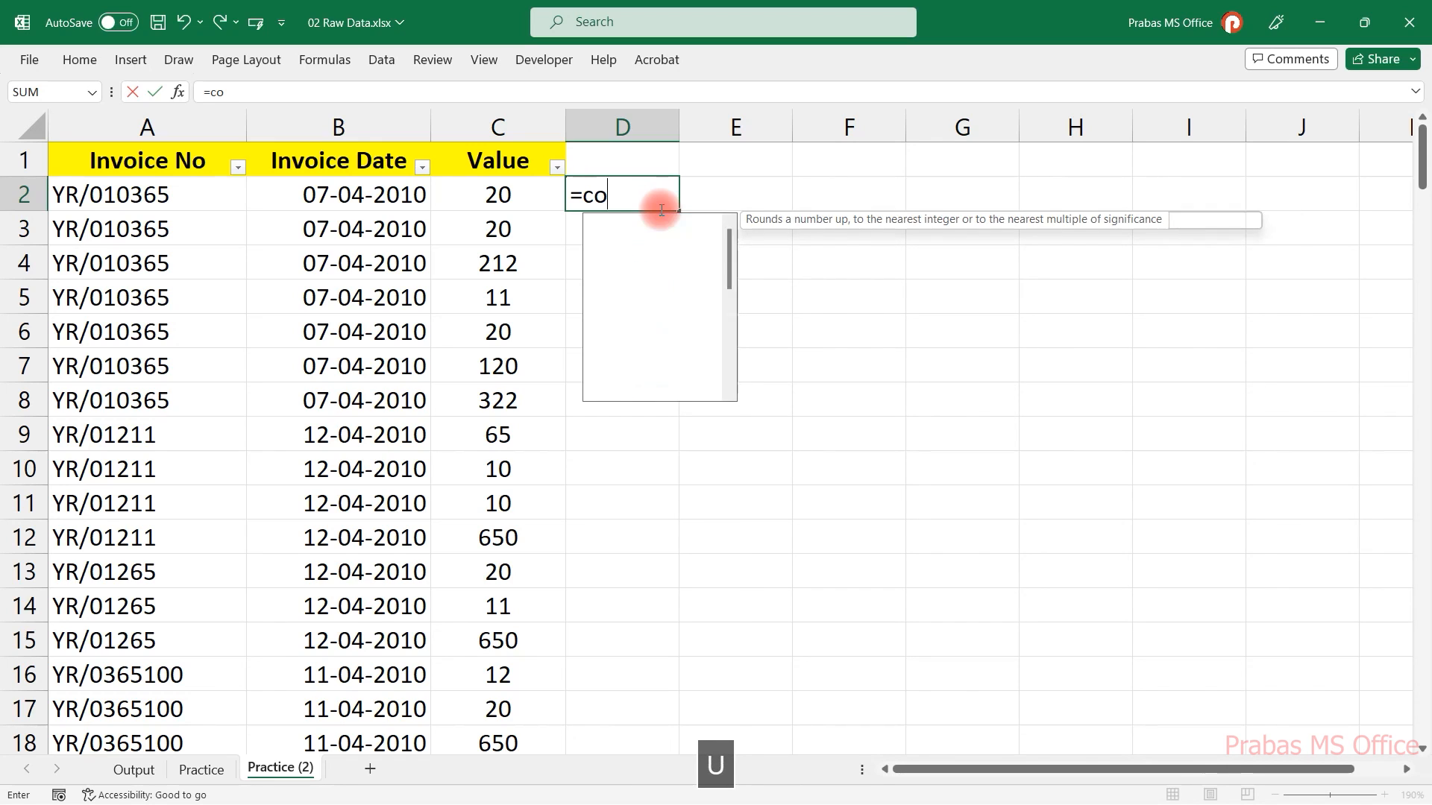
pyautogui.write('untif')
pyautogui.press('Tab')
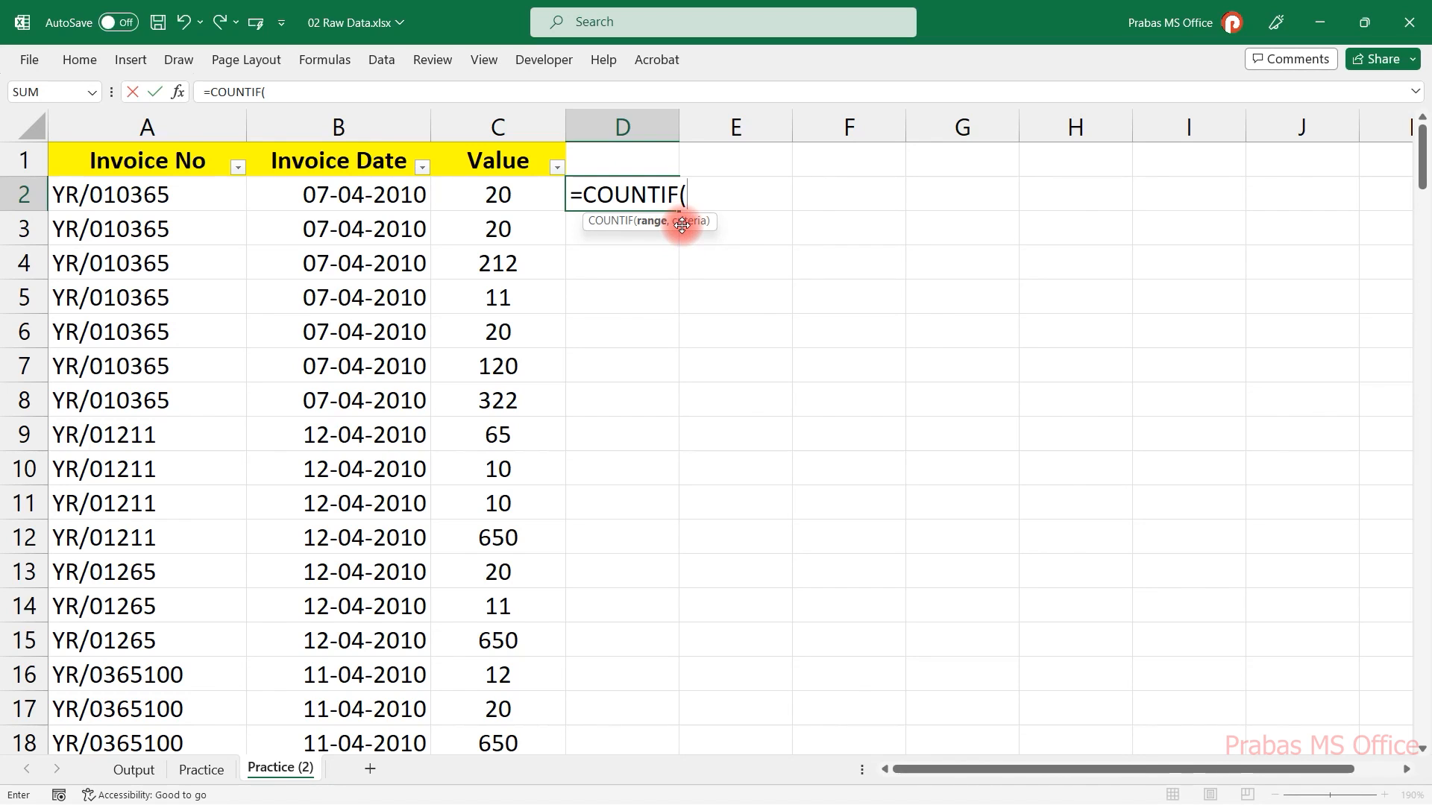
pyautogui.moveTo(212, 195); pyautogui.dragTo(164, 570)
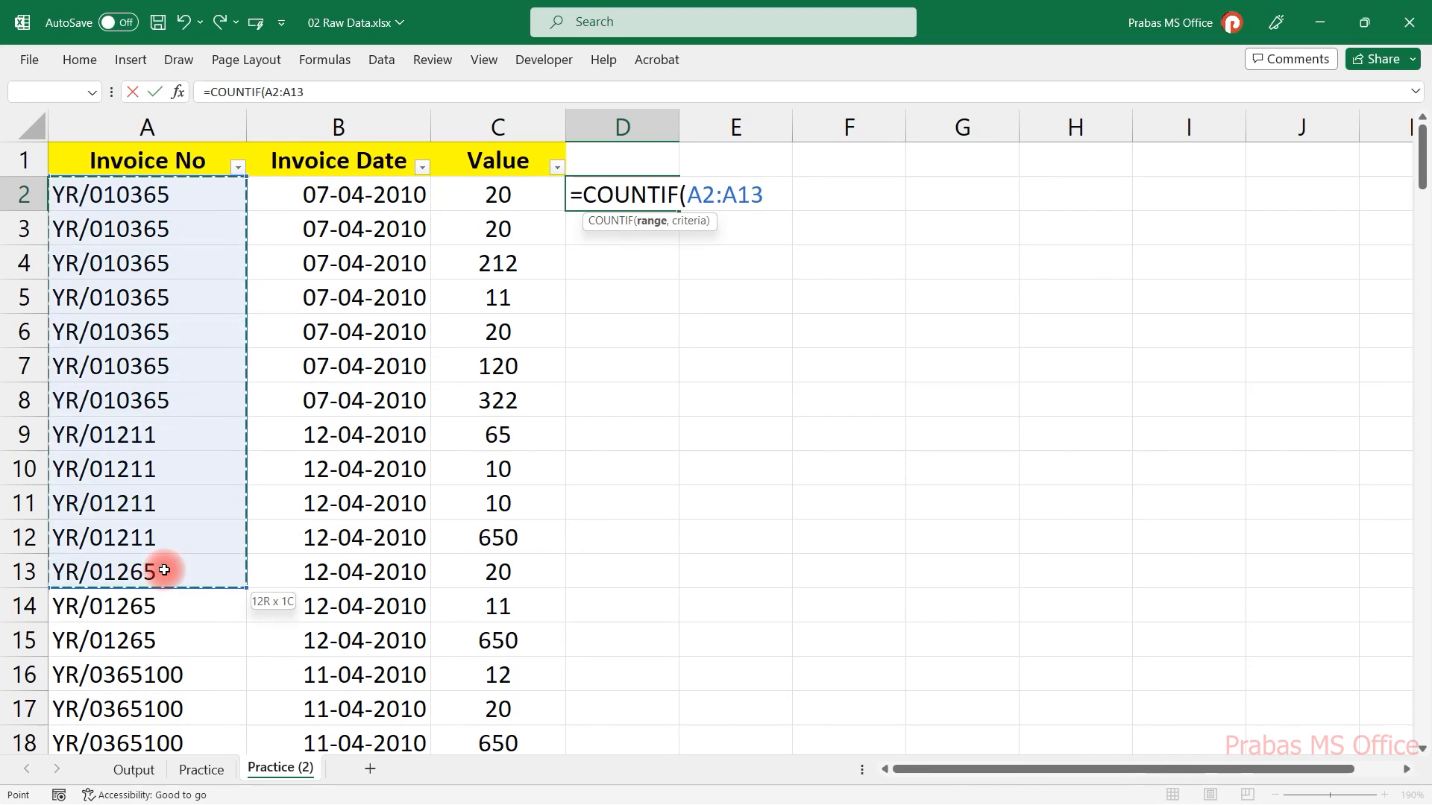
pyautogui.write(',')
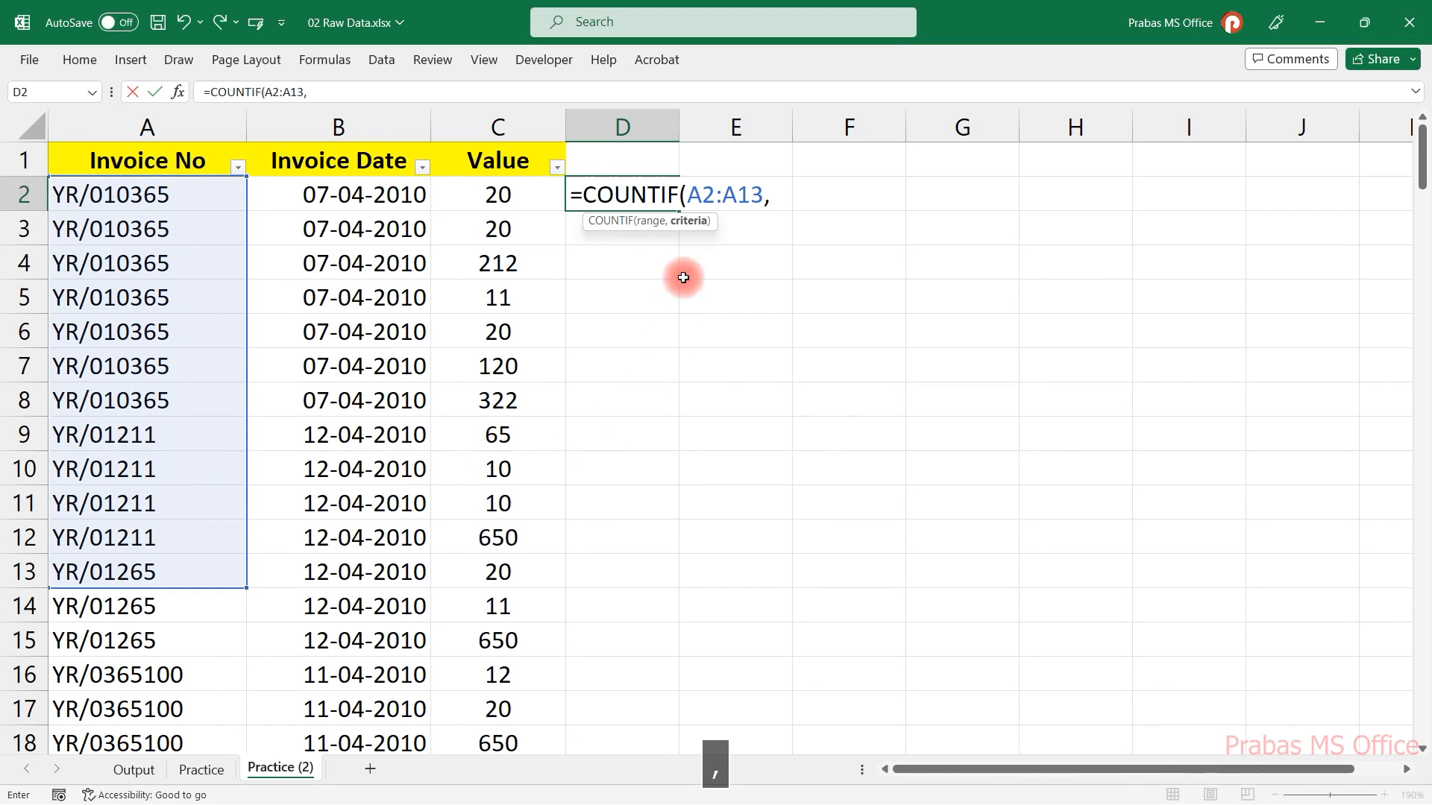
pyautogui.click(162, 196)
pyautogui.press('Return')
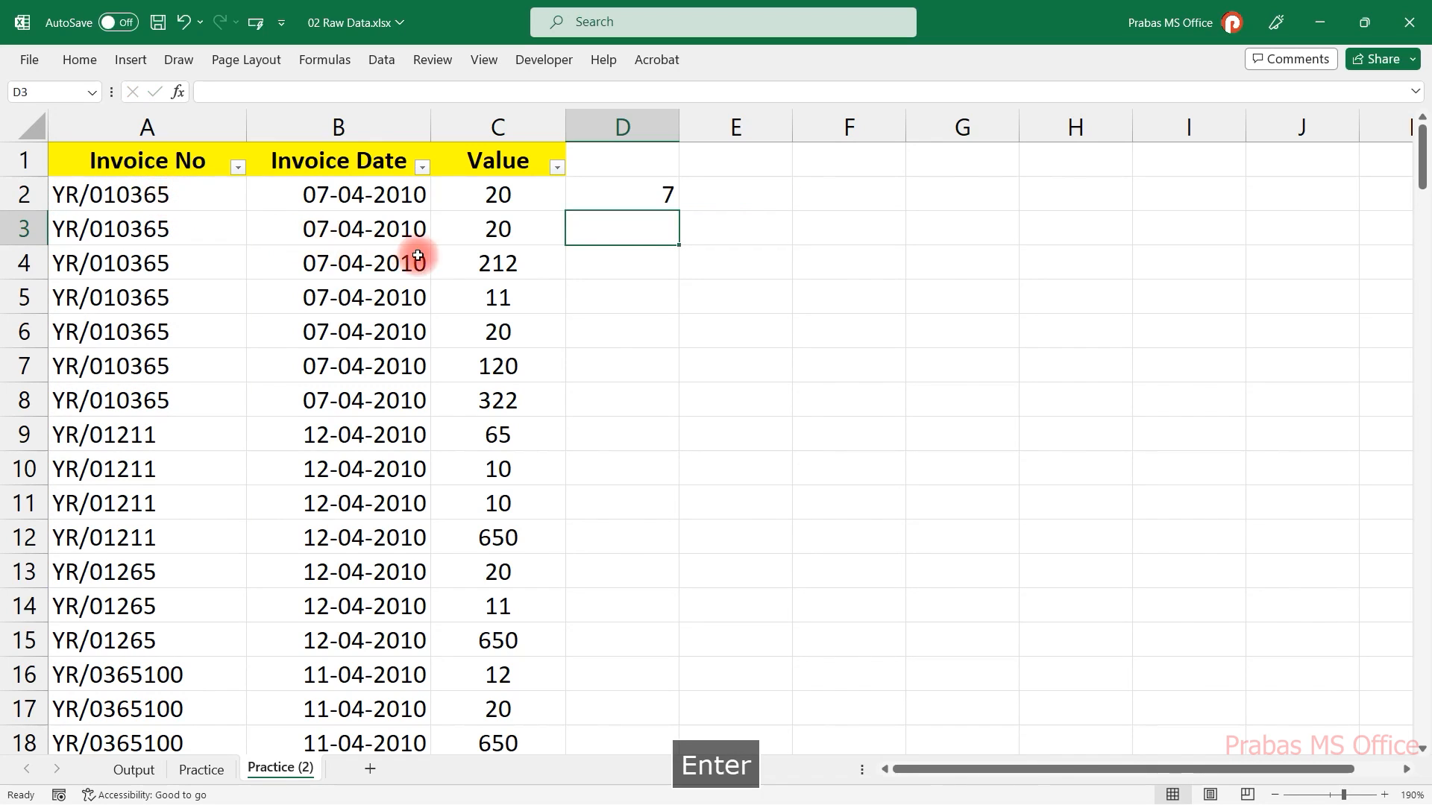
# Inspect the COUNTIF formula in D2 and clear the cell.
pyautogui.doubleClick(636, 192)
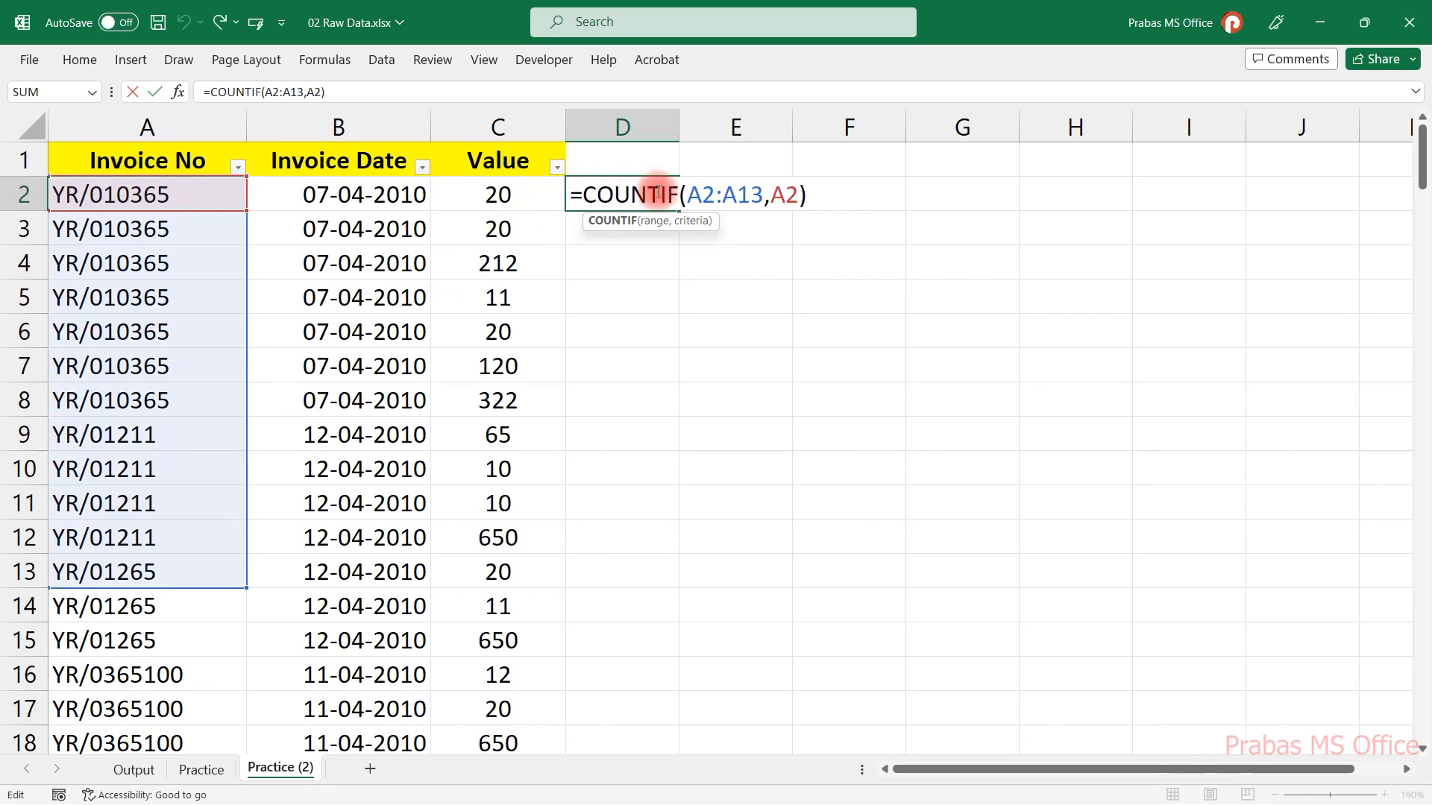
pyautogui.moveTo(770, 200); pyautogui.dragTo(799, 196)
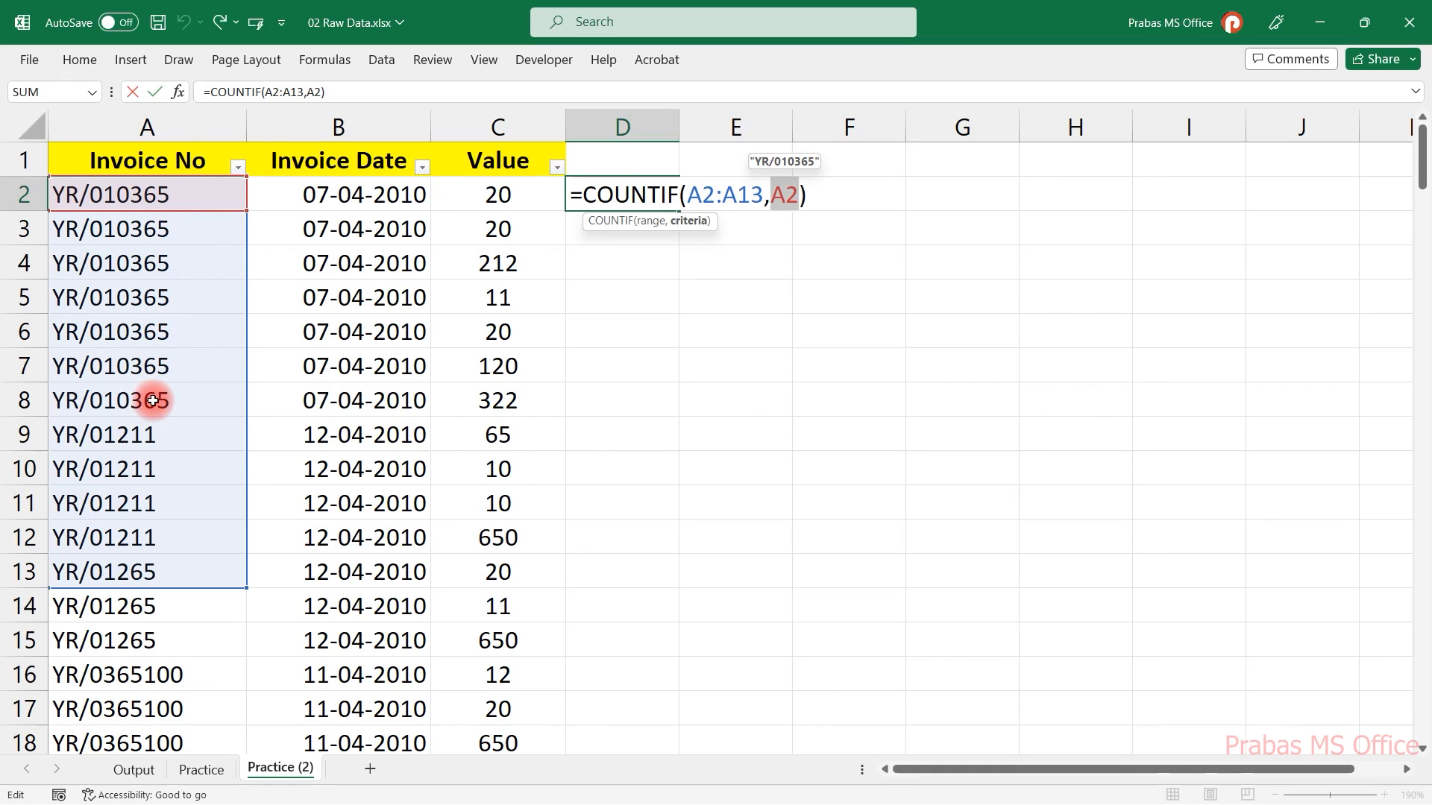
pyautogui.press('Escape')
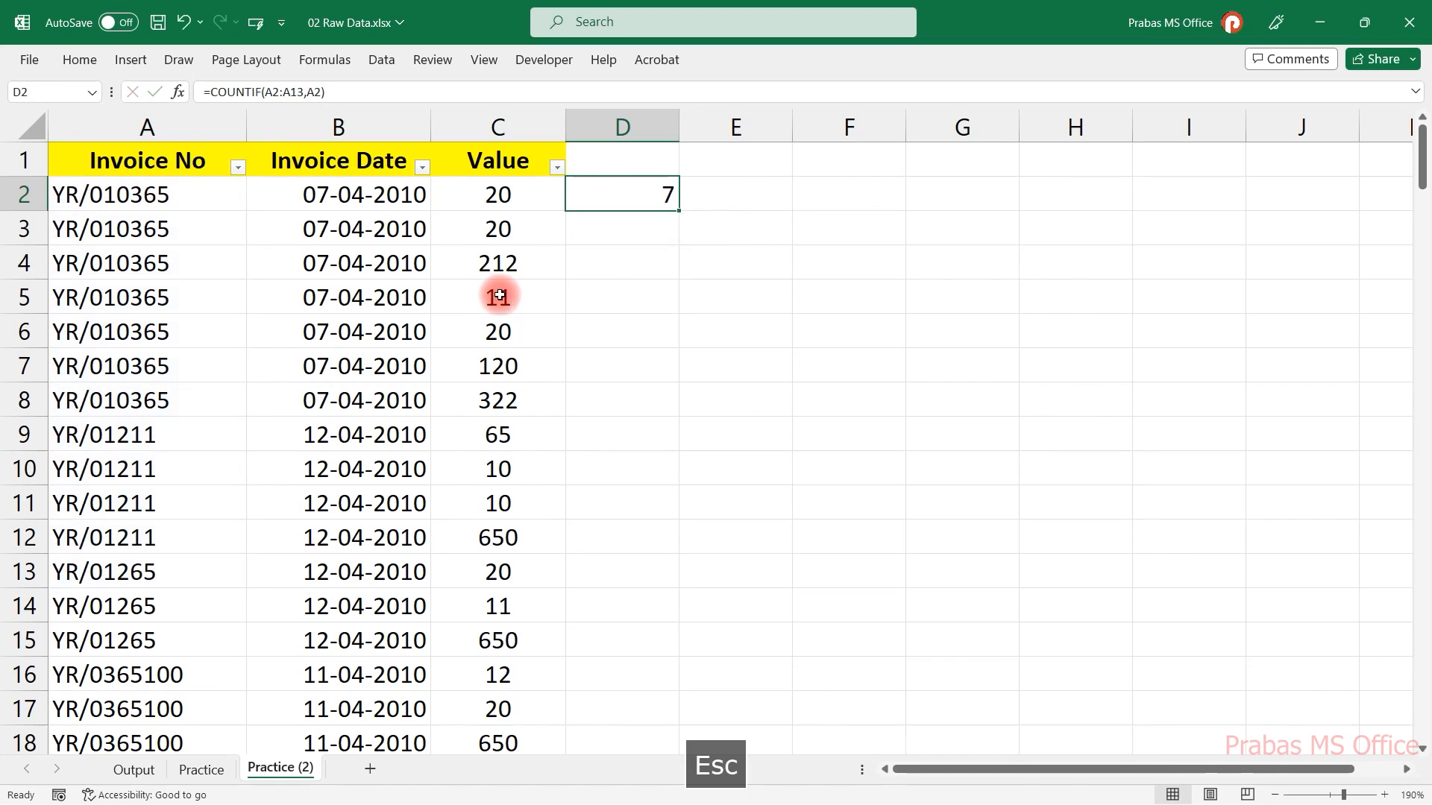
pyautogui.doubleClick(648, 194)
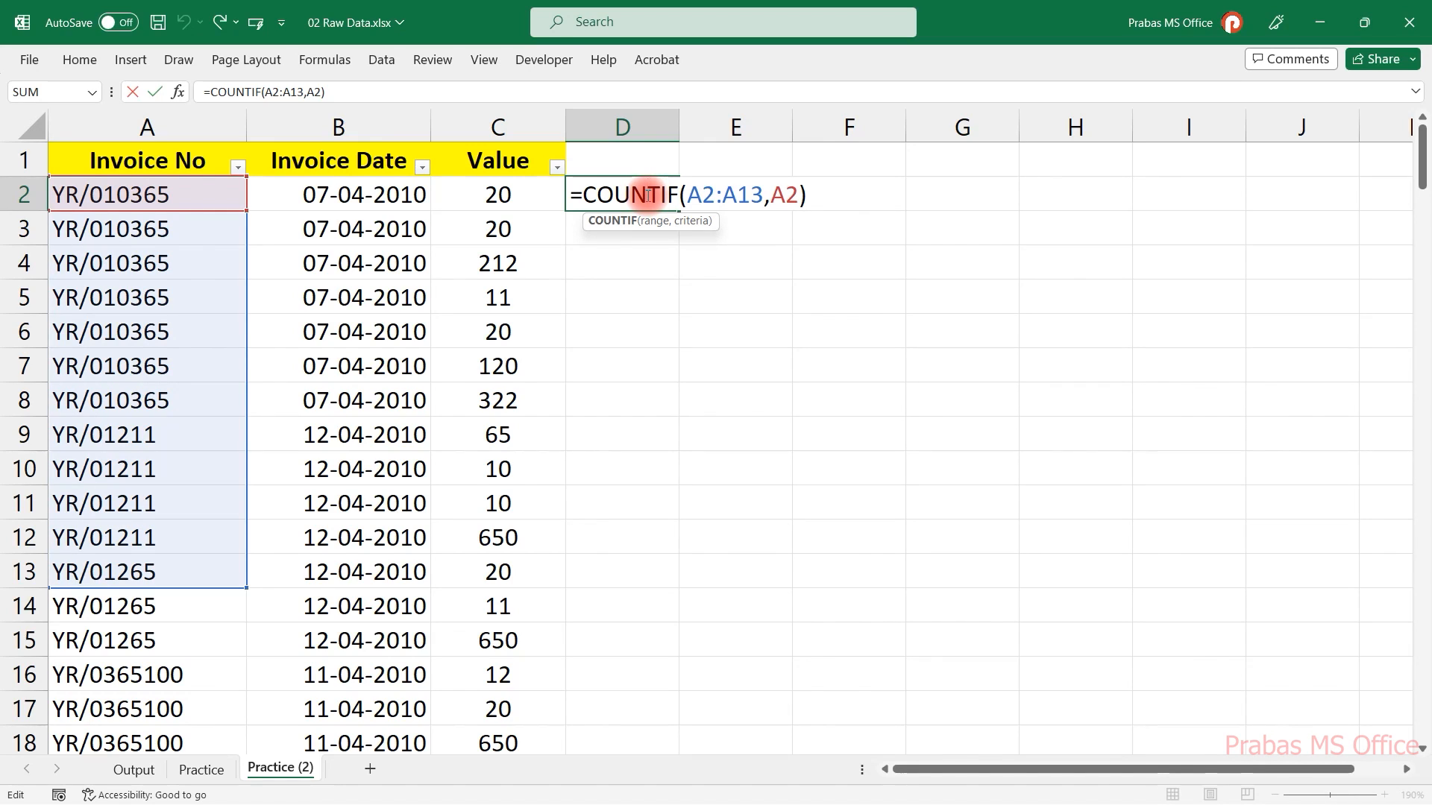
pyautogui.press('Escape')
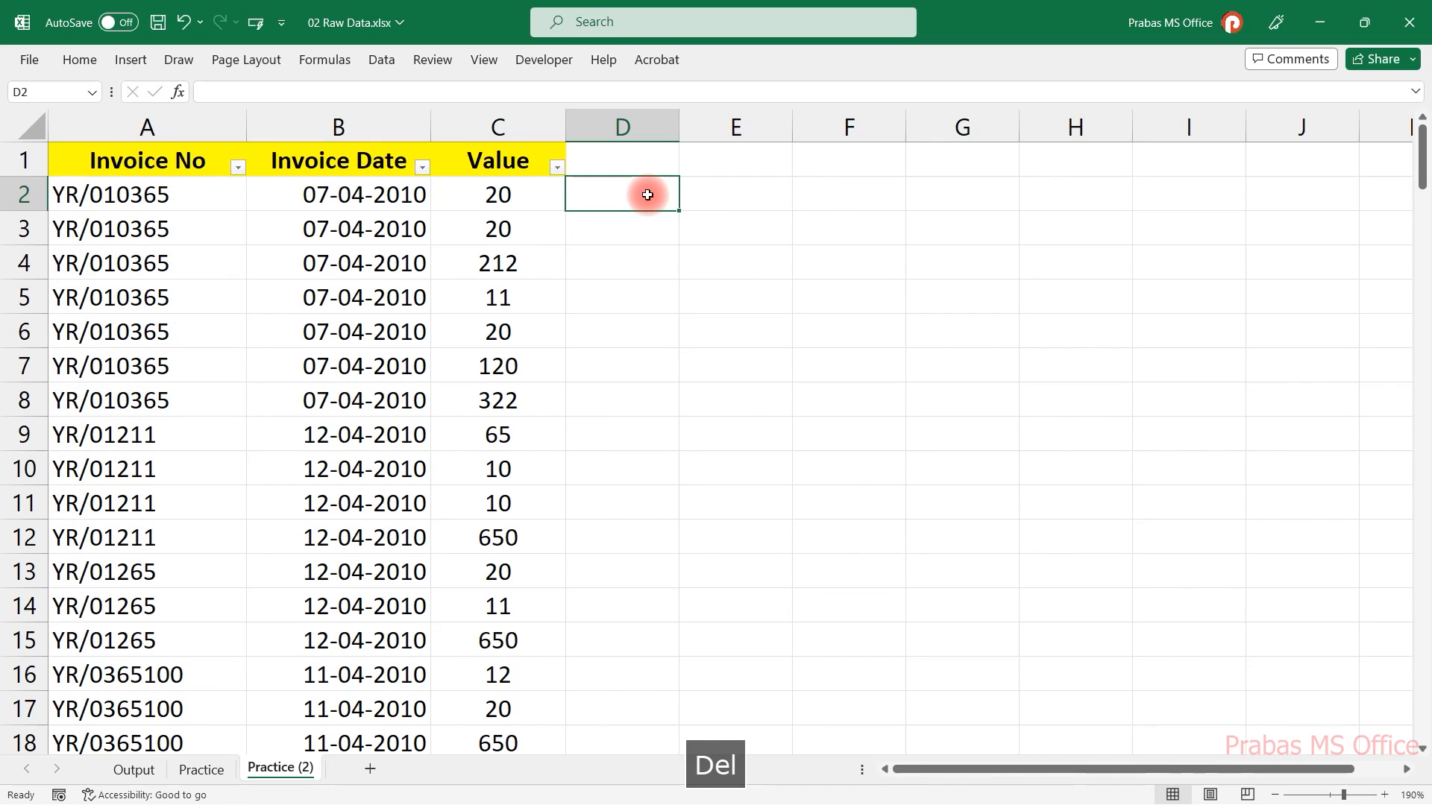
# Enter =COUNTIF(A2:A2,A2) in D2 as a running count of the invoice number.
pyautogui.write('=')
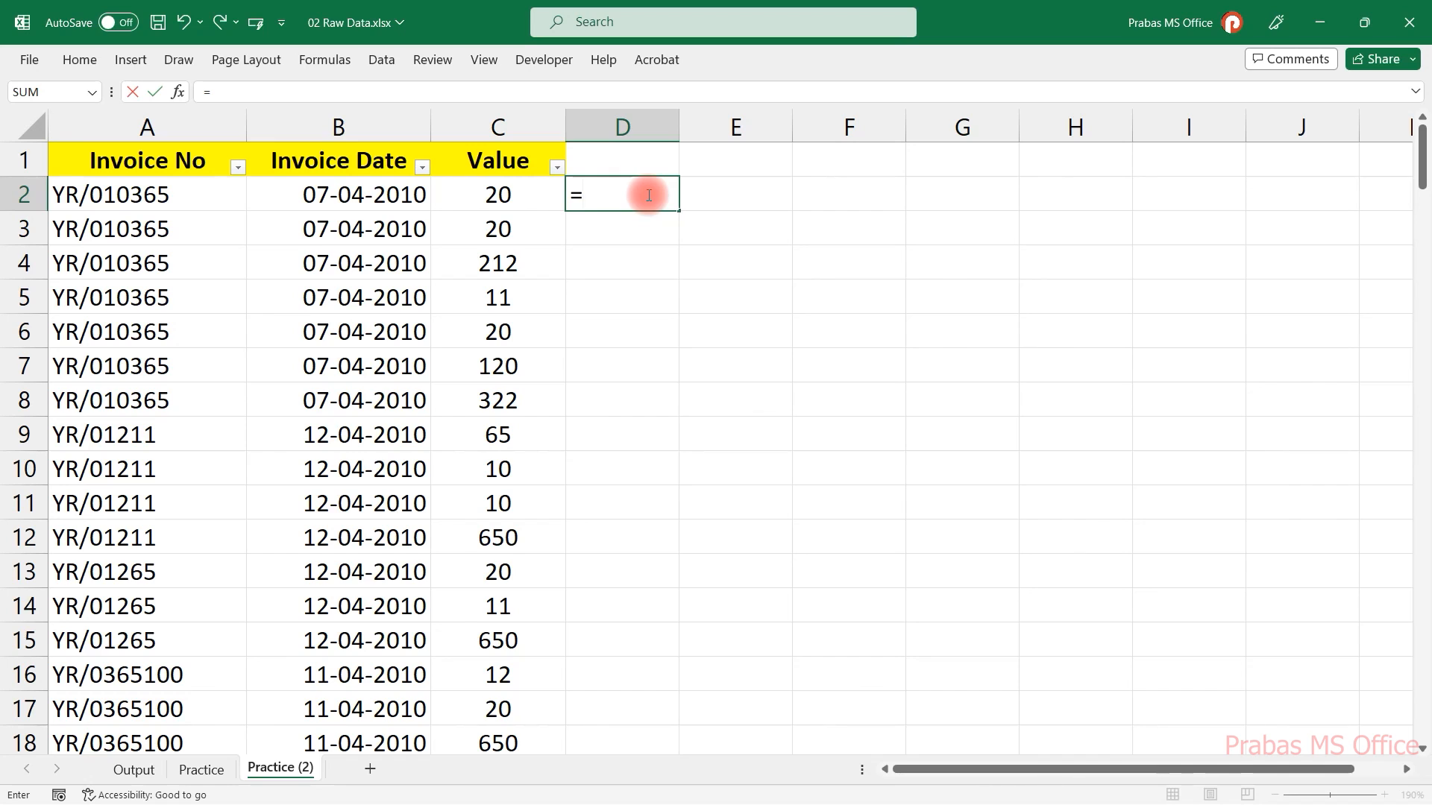
pyautogui.write('counti')
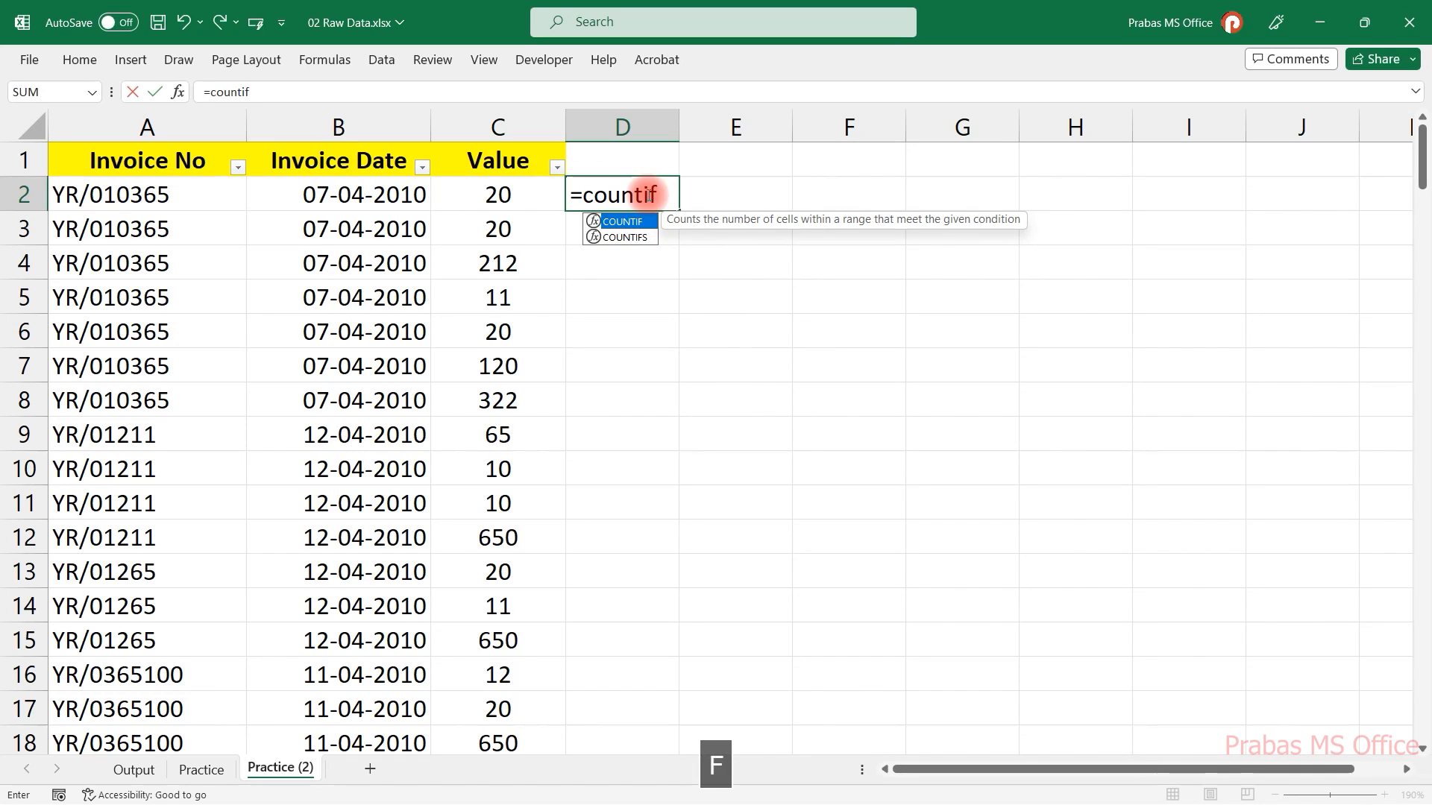
pyautogui.write('f')
pyautogui.press('Tab')
pyautogui.click(166, 193)
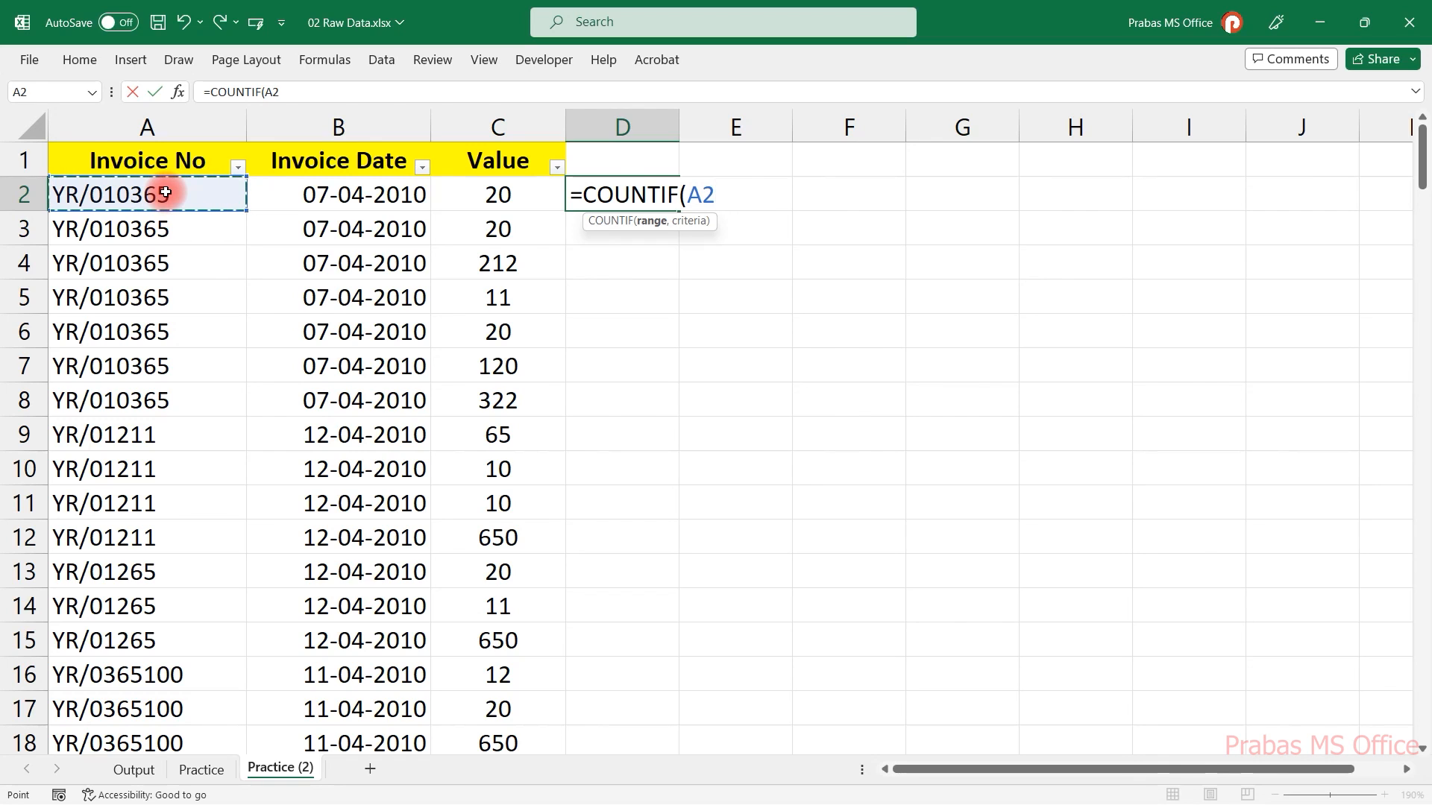
pyautogui.write(':')
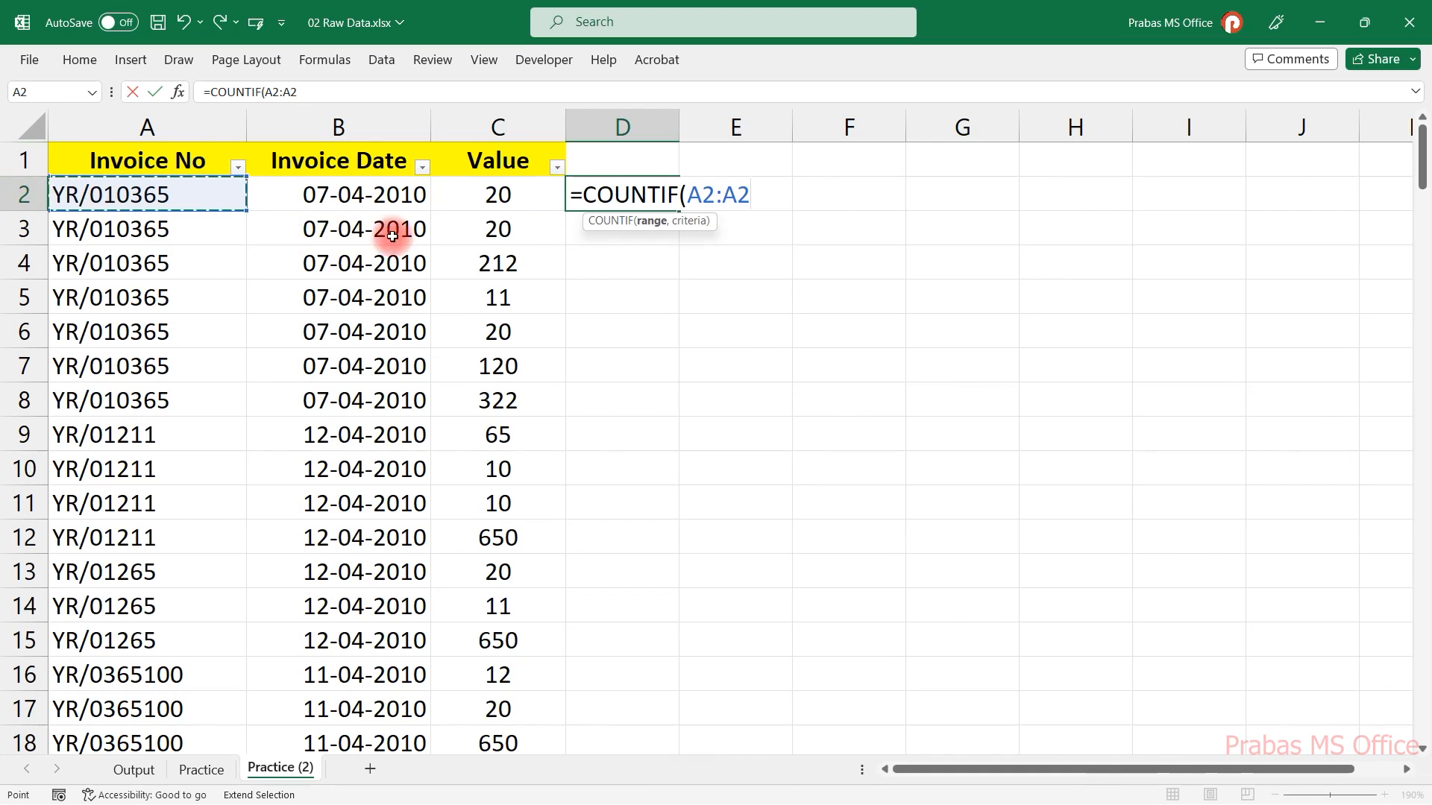
pyautogui.click(754, 195)
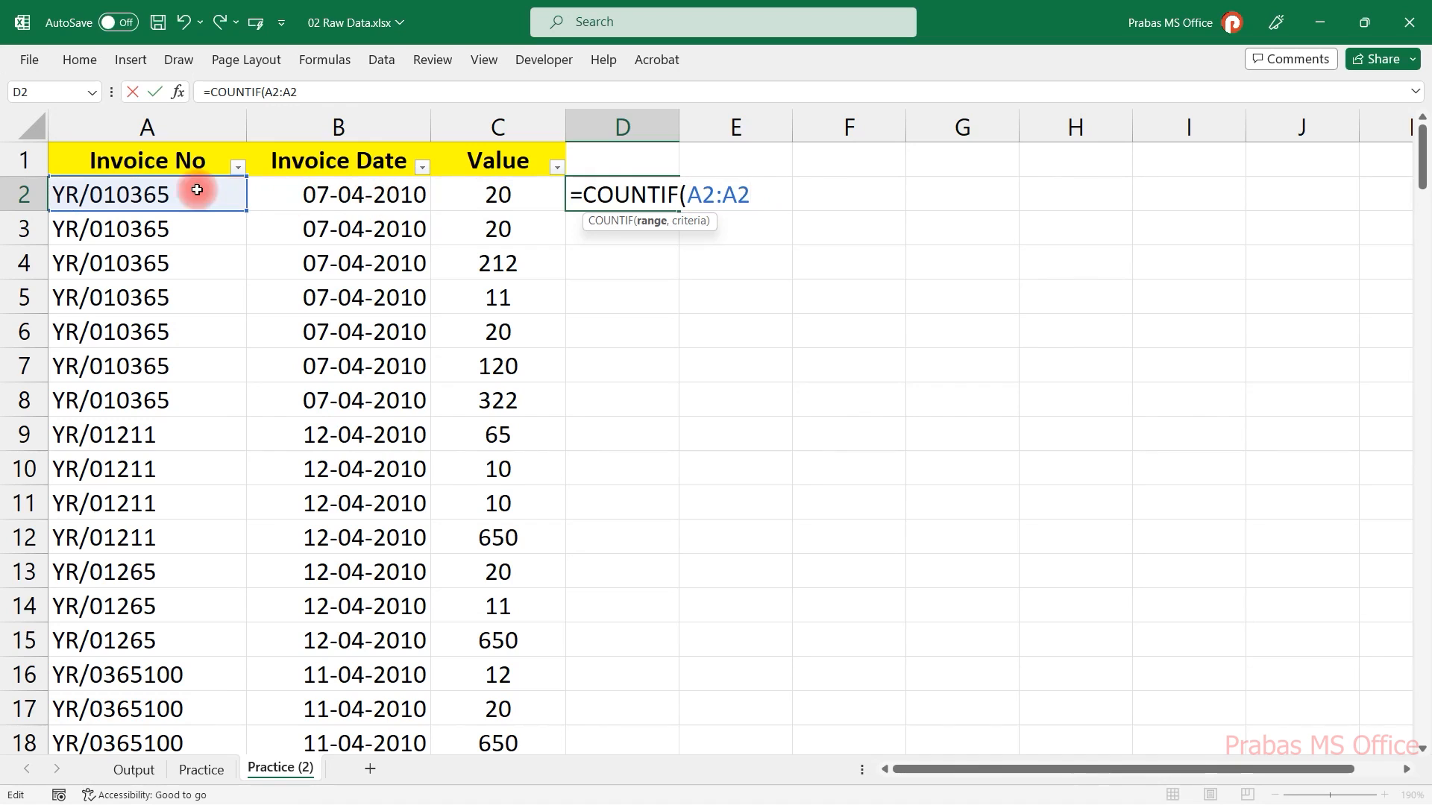
pyautogui.write(',')
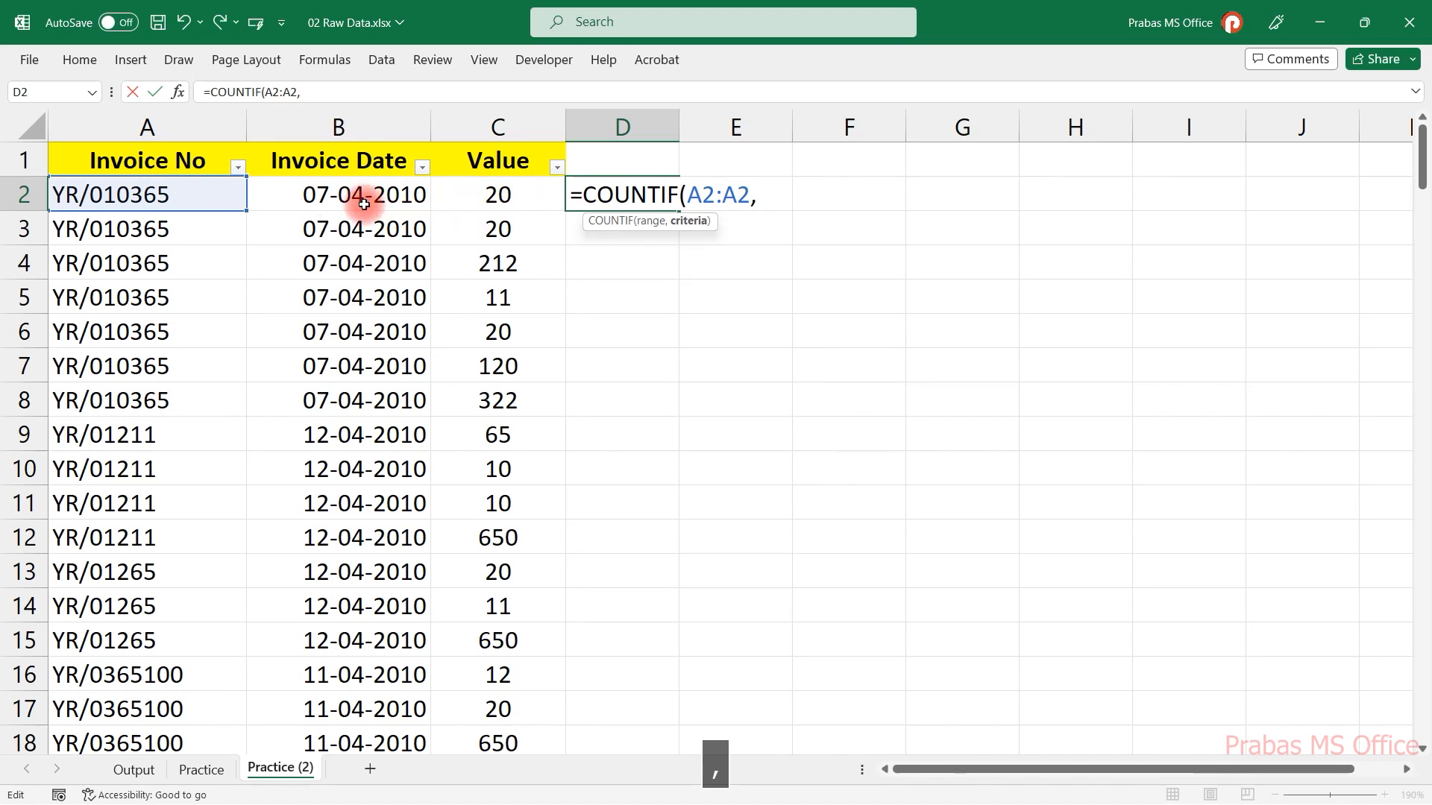
pyautogui.click(192, 190)
pyautogui.press('Return')
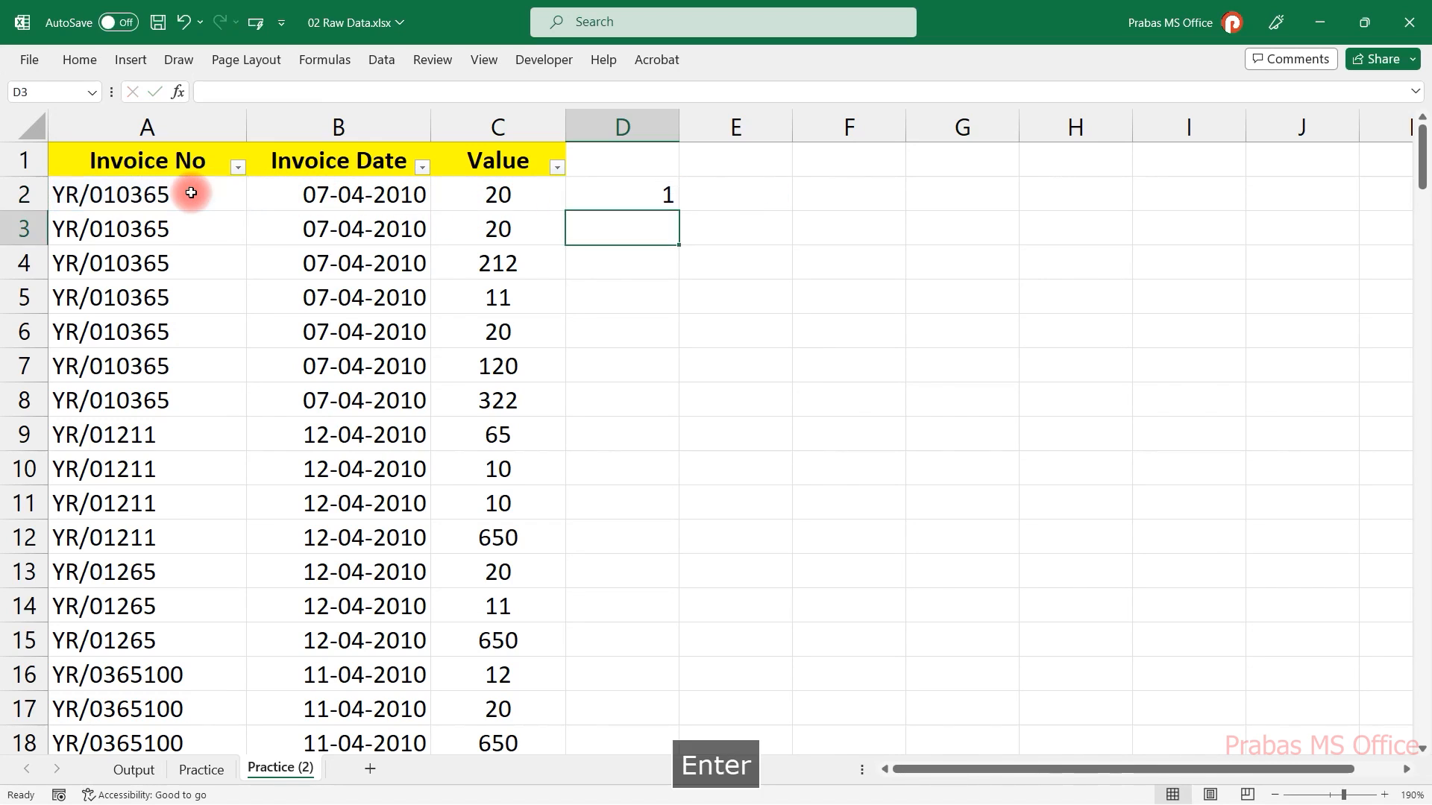
# Fill the D2 formula into D3 and inspect the copied formula's references.
pyautogui.click(664, 193)
pyautogui.press('F2')
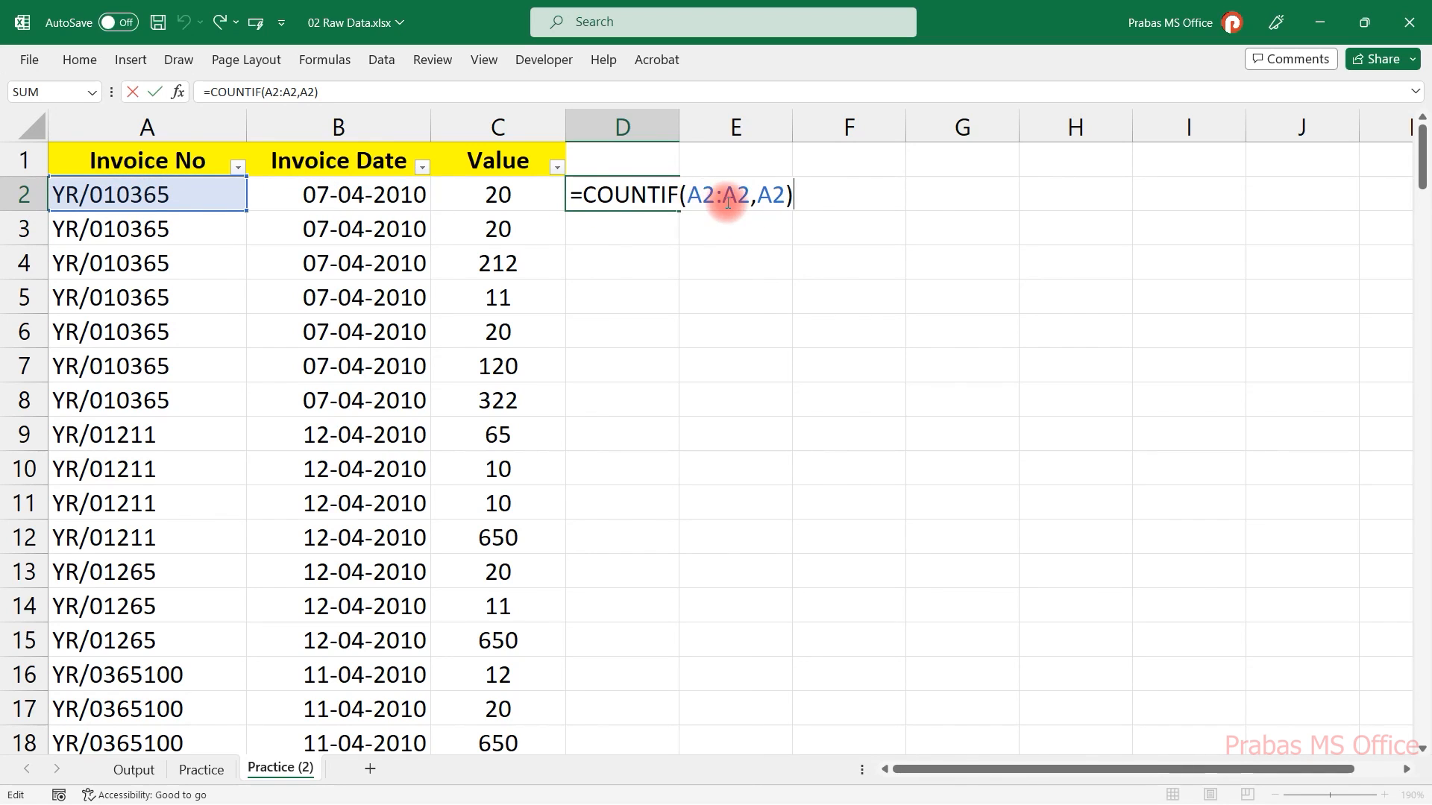
pyautogui.press('Escape')
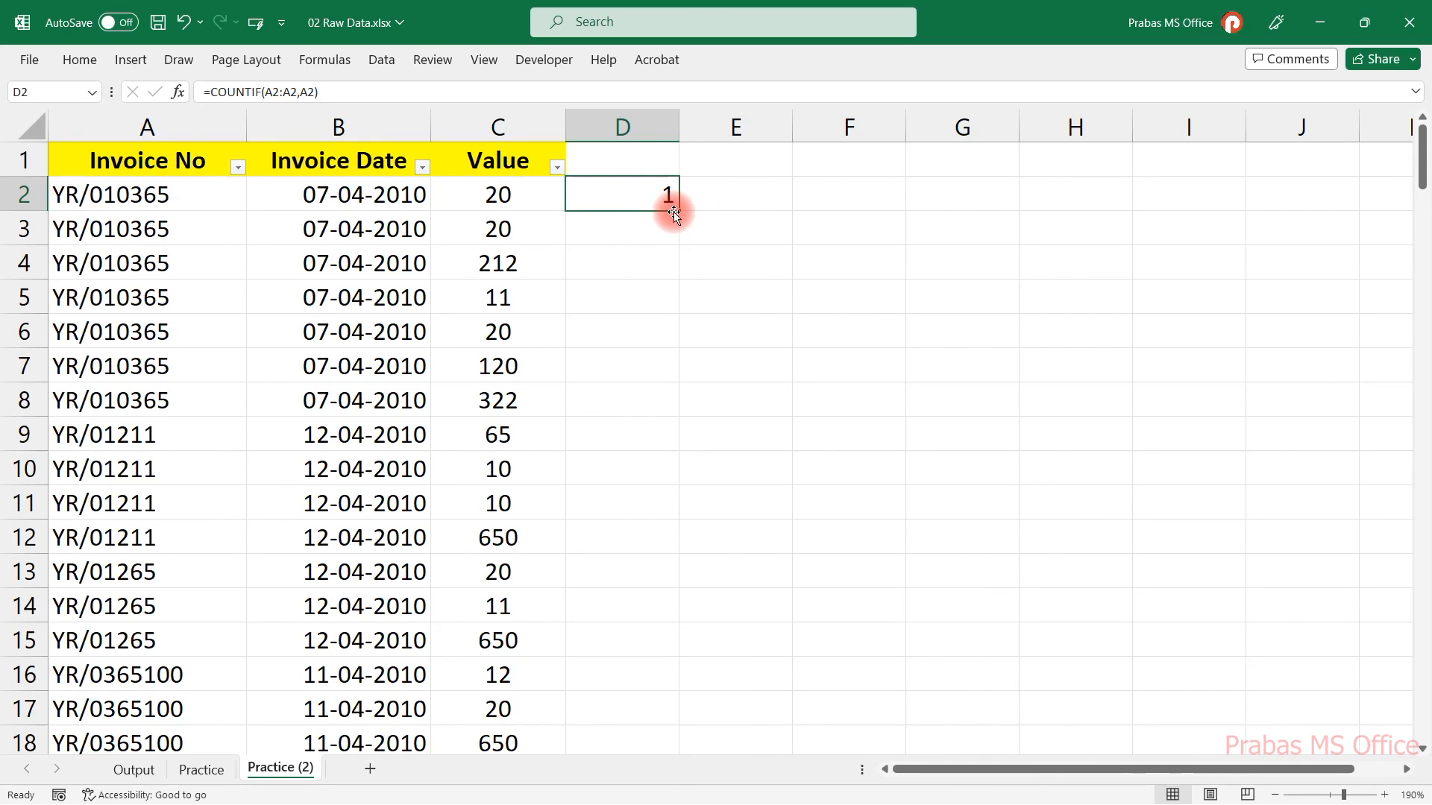
pyautogui.moveTo(678, 214); pyautogui.dragTo(675, 237)
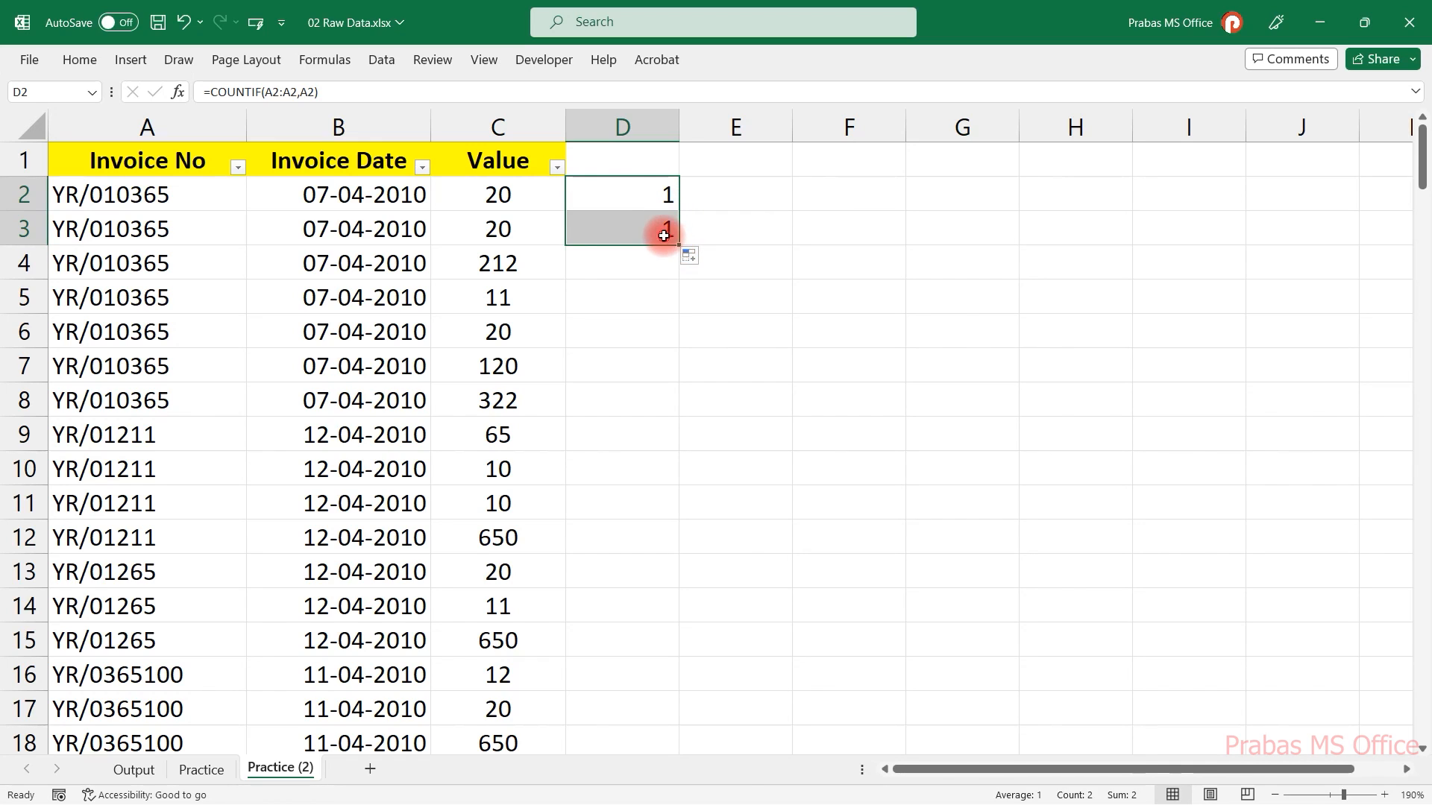
pyautogui.click(664, 232)
pyautogui.press('F2')
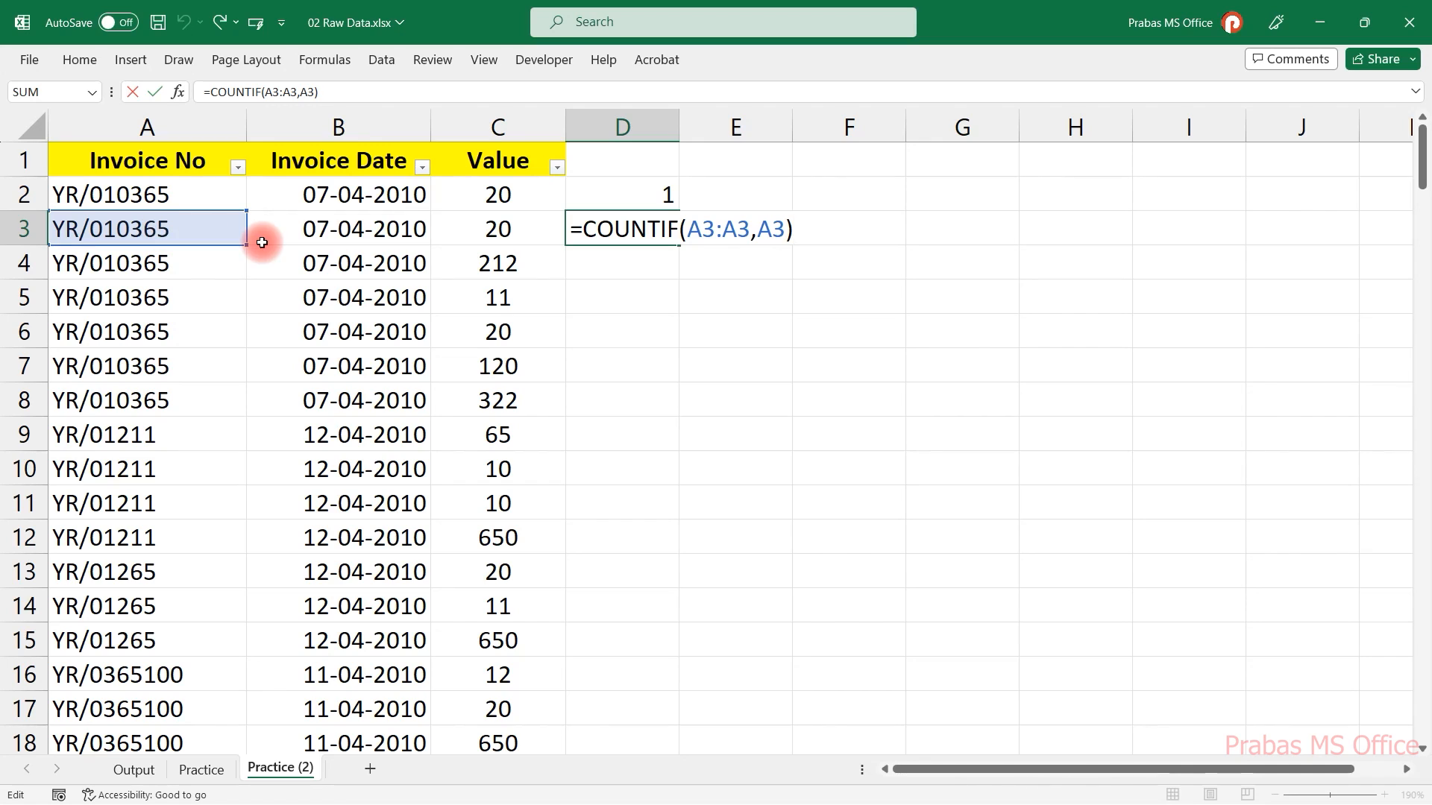
pyautogui.press('Escape')
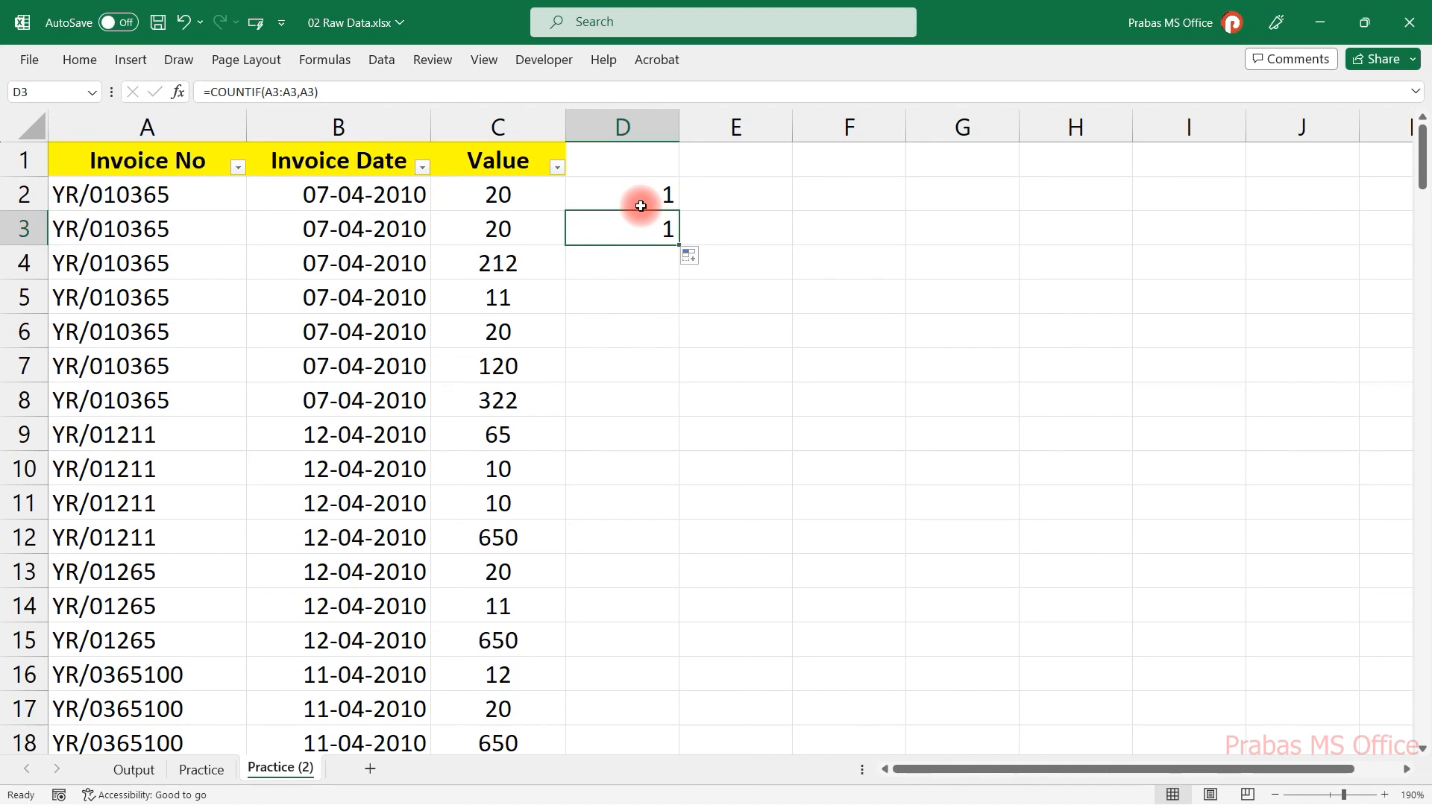
# Edit the D2 formula to lock the range start, making it =COUNTIF($A$2:A2,A2).
pyautogui.click(640, 203)
pyautogui.press('F2')
pyautogui.click(730, 196)
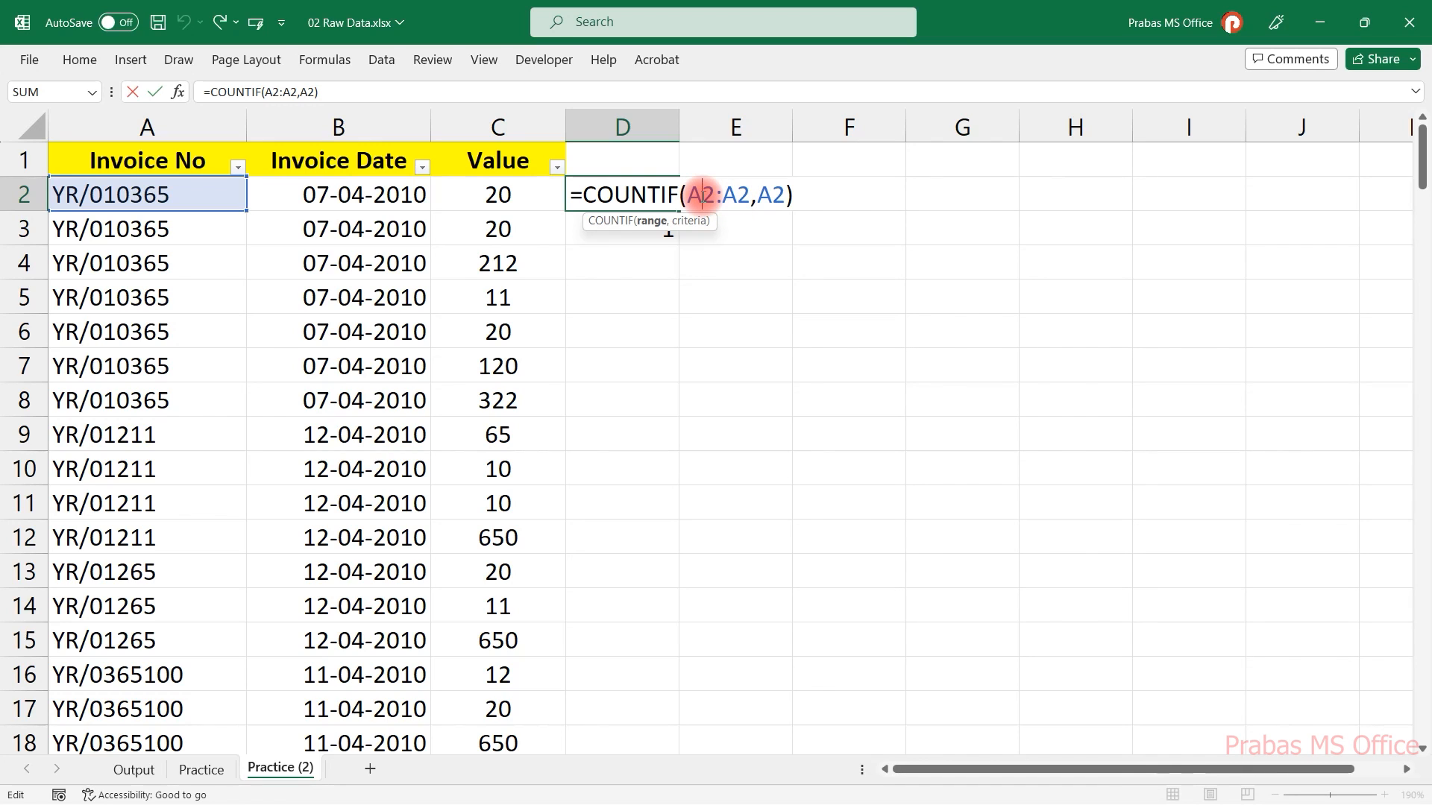
pyautogui.press('F4')
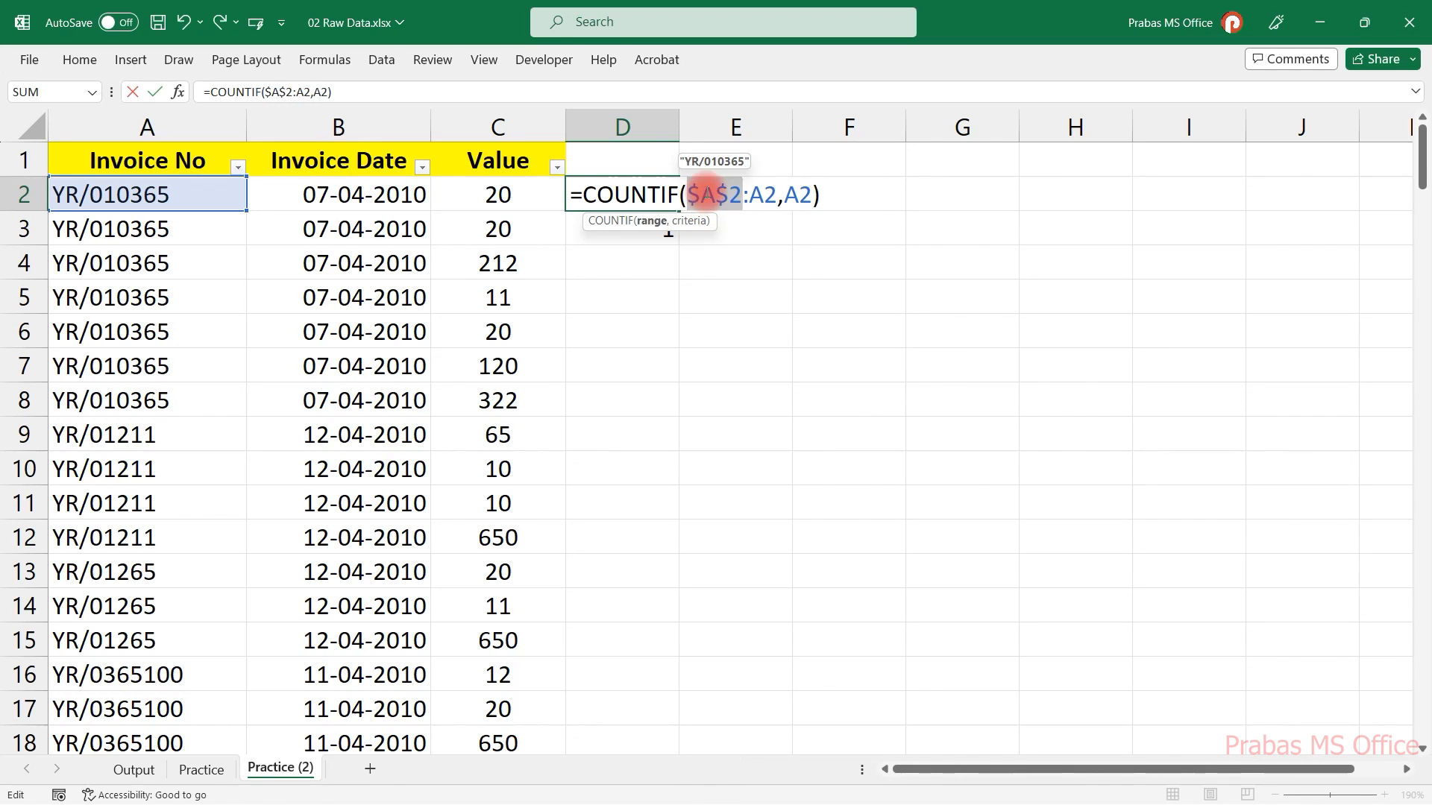
pyautogui.moveTo(692, 195); pyautogui.dragTo(733, 197)
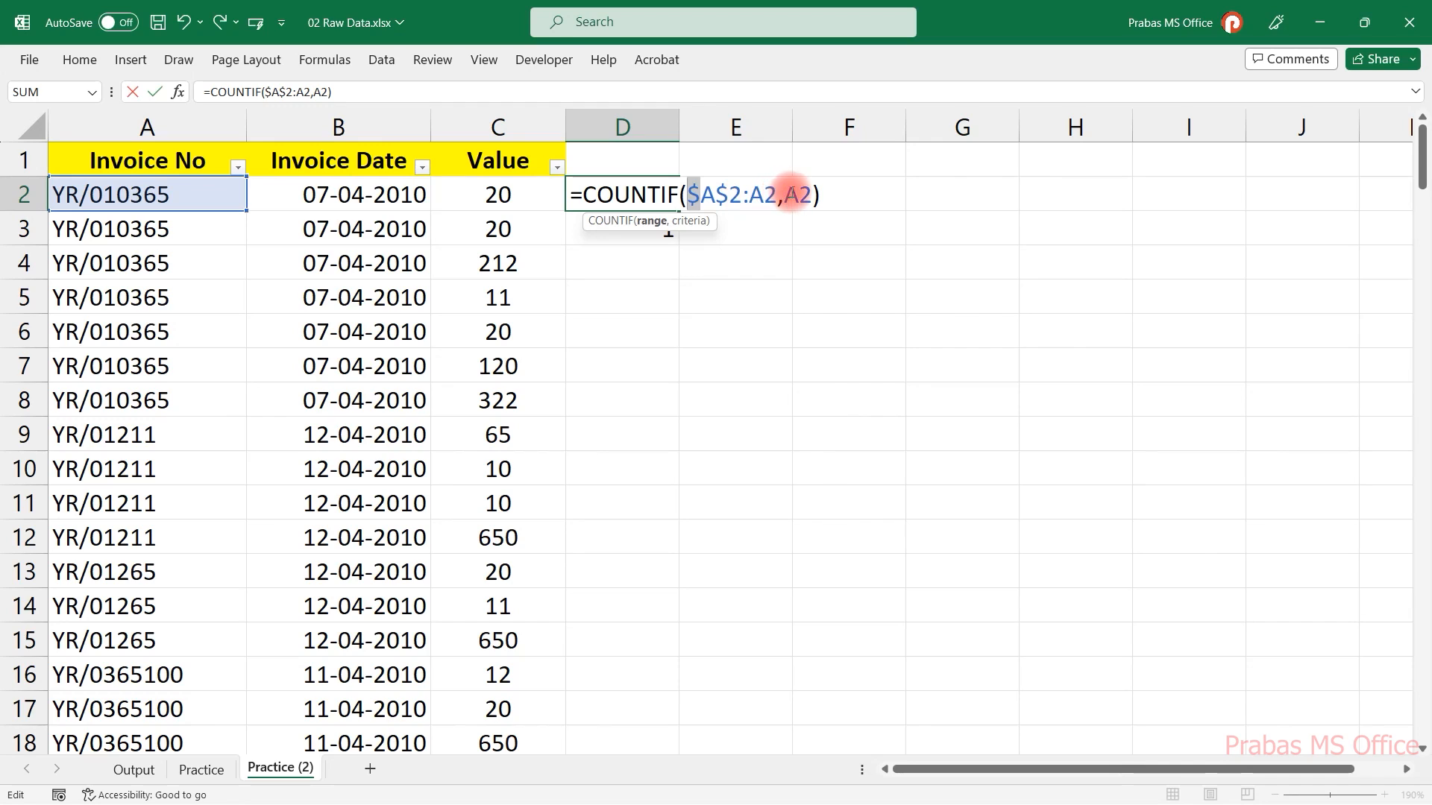
pyautogui.click(787, 195)
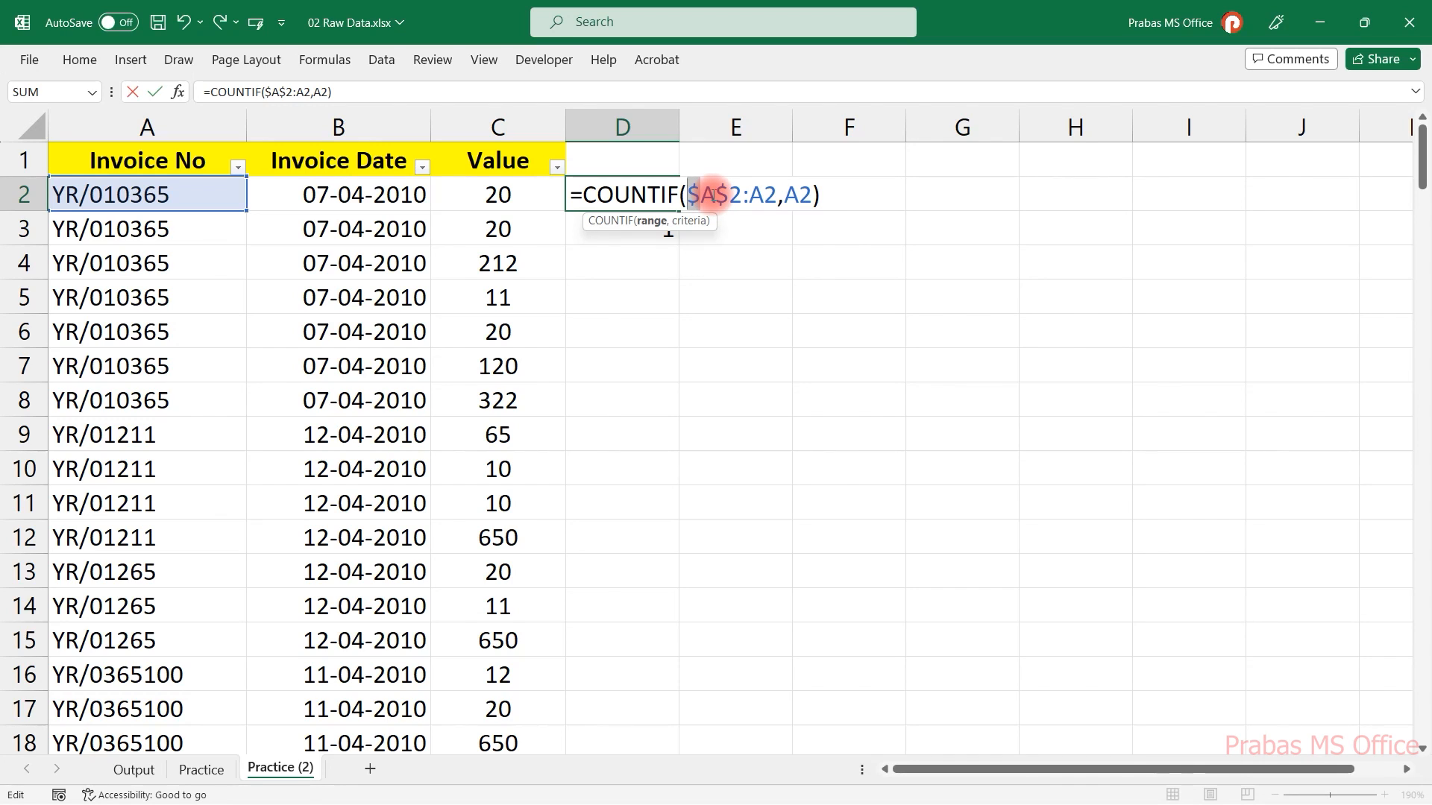
pyautogui.press('Return')
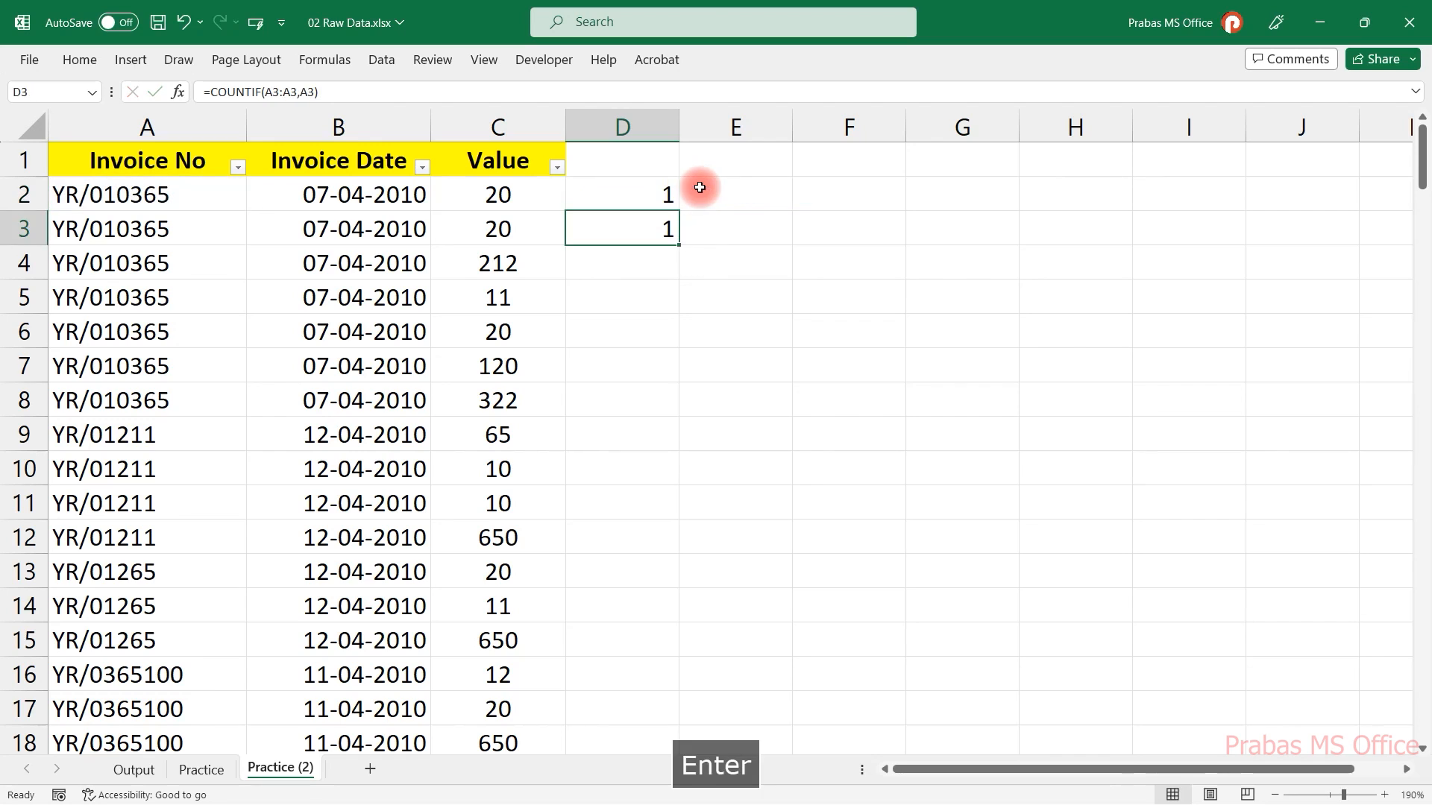
# Fill the D2 formula down column D through row 14.
pyautogui.click(668, 206)
pyautogui.moveTo(680, 210); pyautogui.dragTo(642, 607)
pyautogui.click(661, 187)
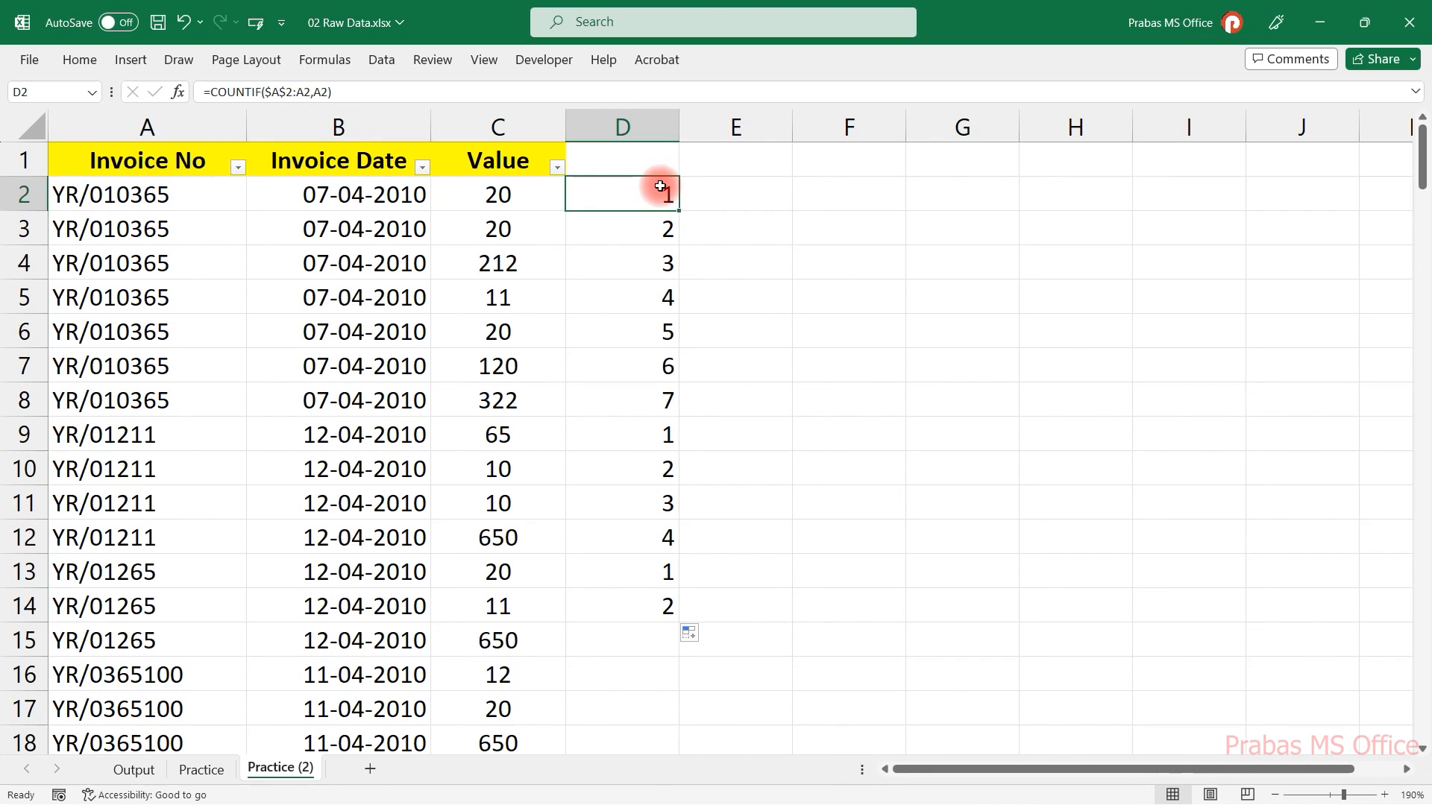
# Inspect the copied COUNTIF formulas in D2 and D12.
pyautogui.press('F2')
pyautogui.press('Escape')
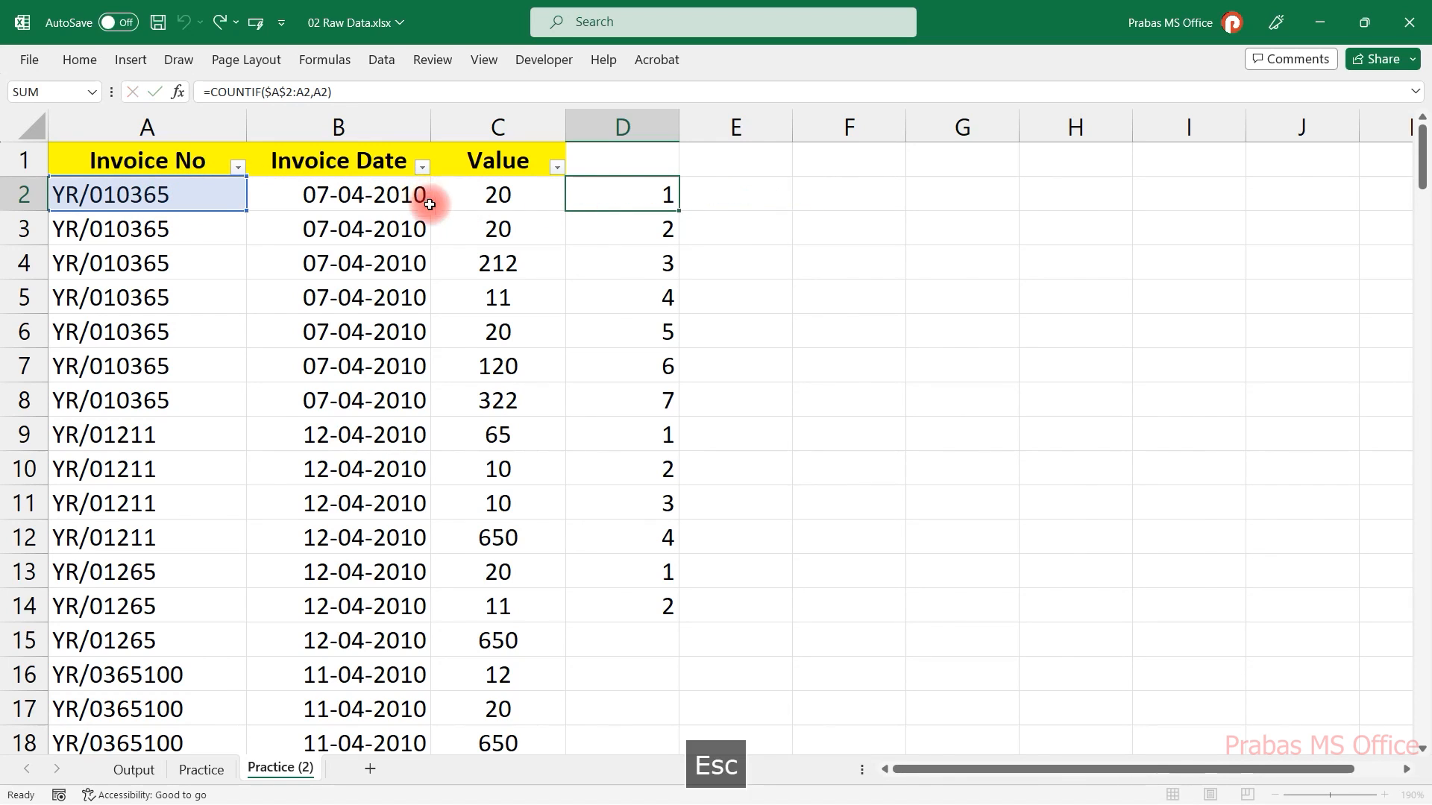
pyautogui.click(607, 537)
pyautogui.moveTo(658, 537); pyautogui.dragTo(128, 530)
pyautogui.click(607, 531)
pyautogui.press('F2')
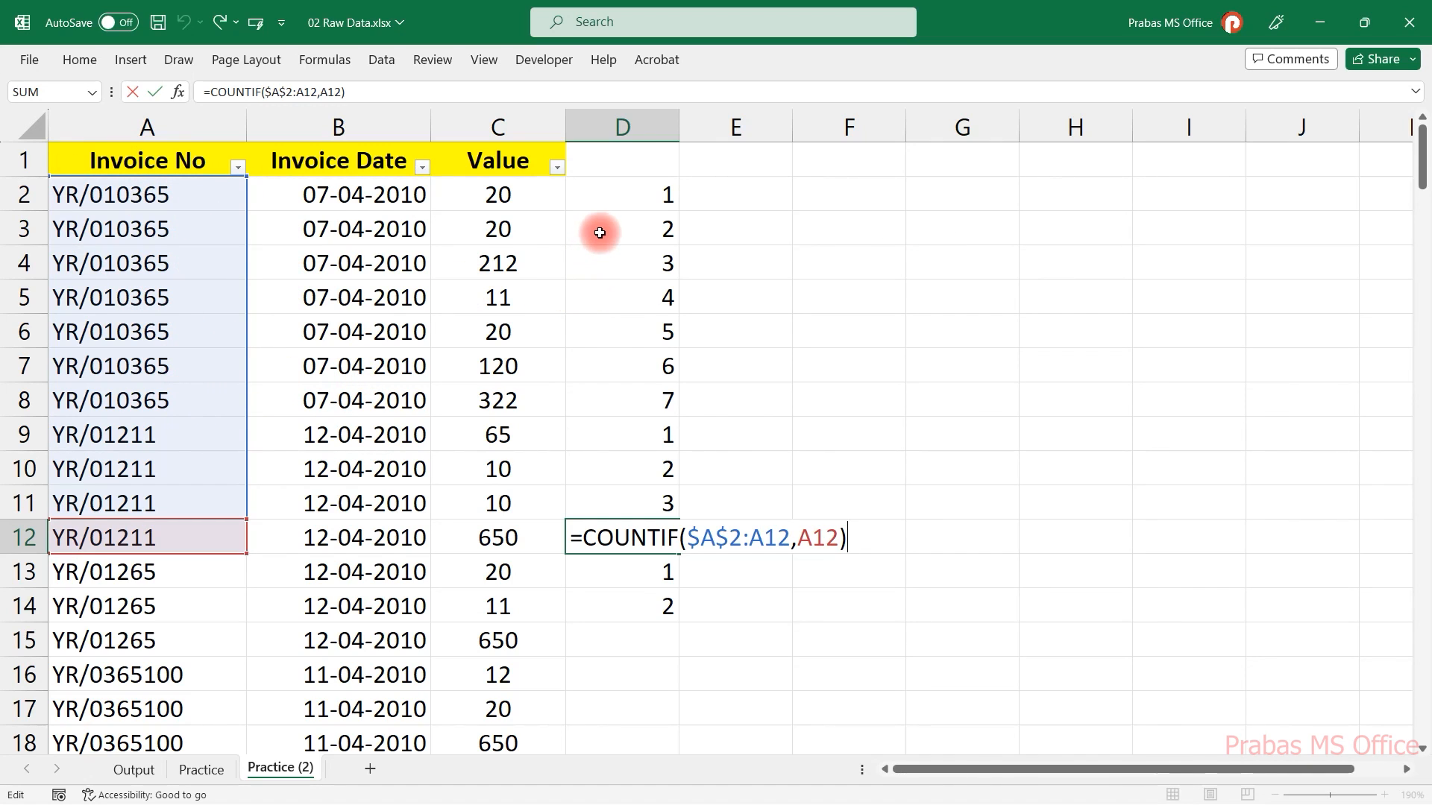
pyautogui.press('Escape')
pyautogui.click(636, 198)
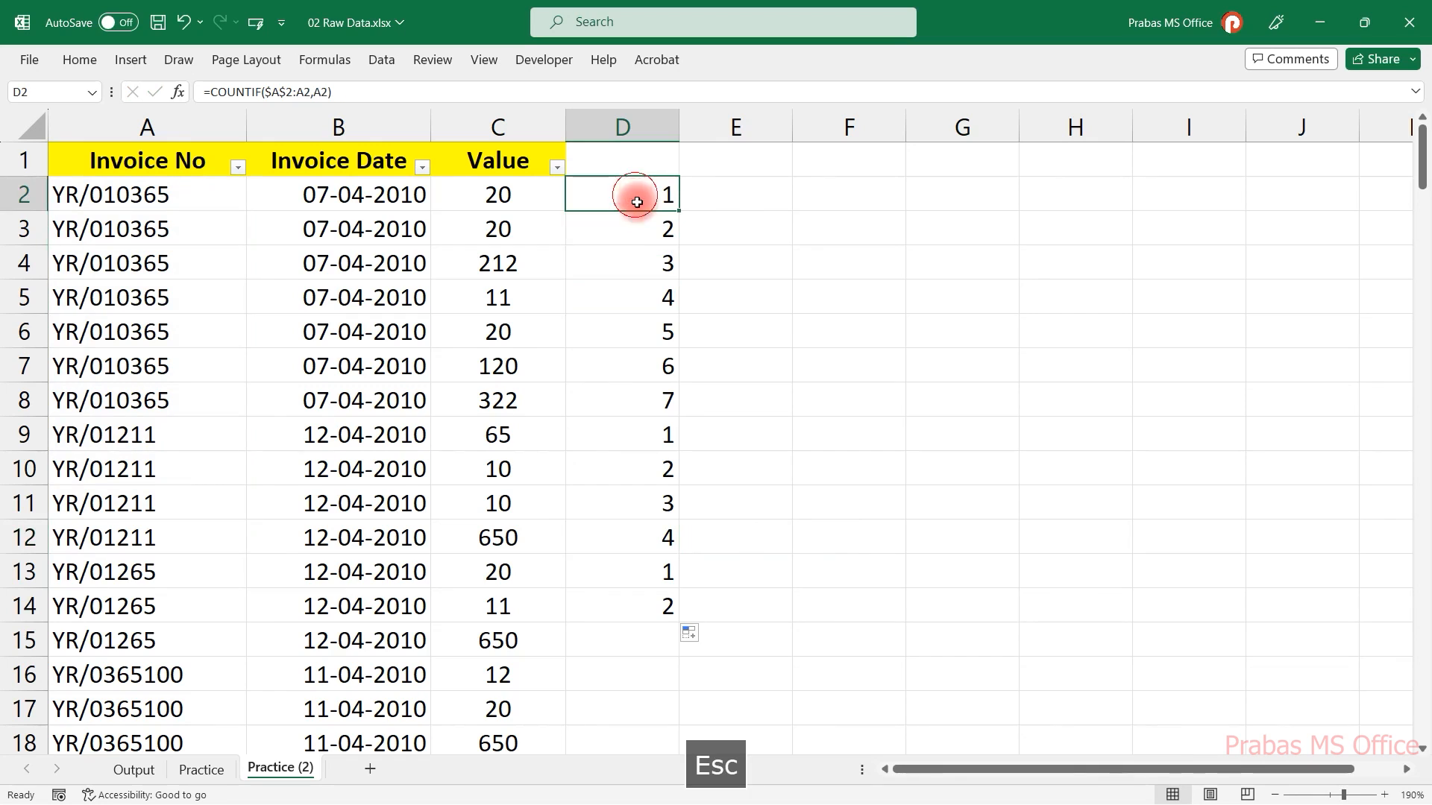
# Highlight the first rows of the first few invoice groups to compare them with the running counts.
pyautogui.moveTo(650, 199); pyautogui.dragTo(195, 192)
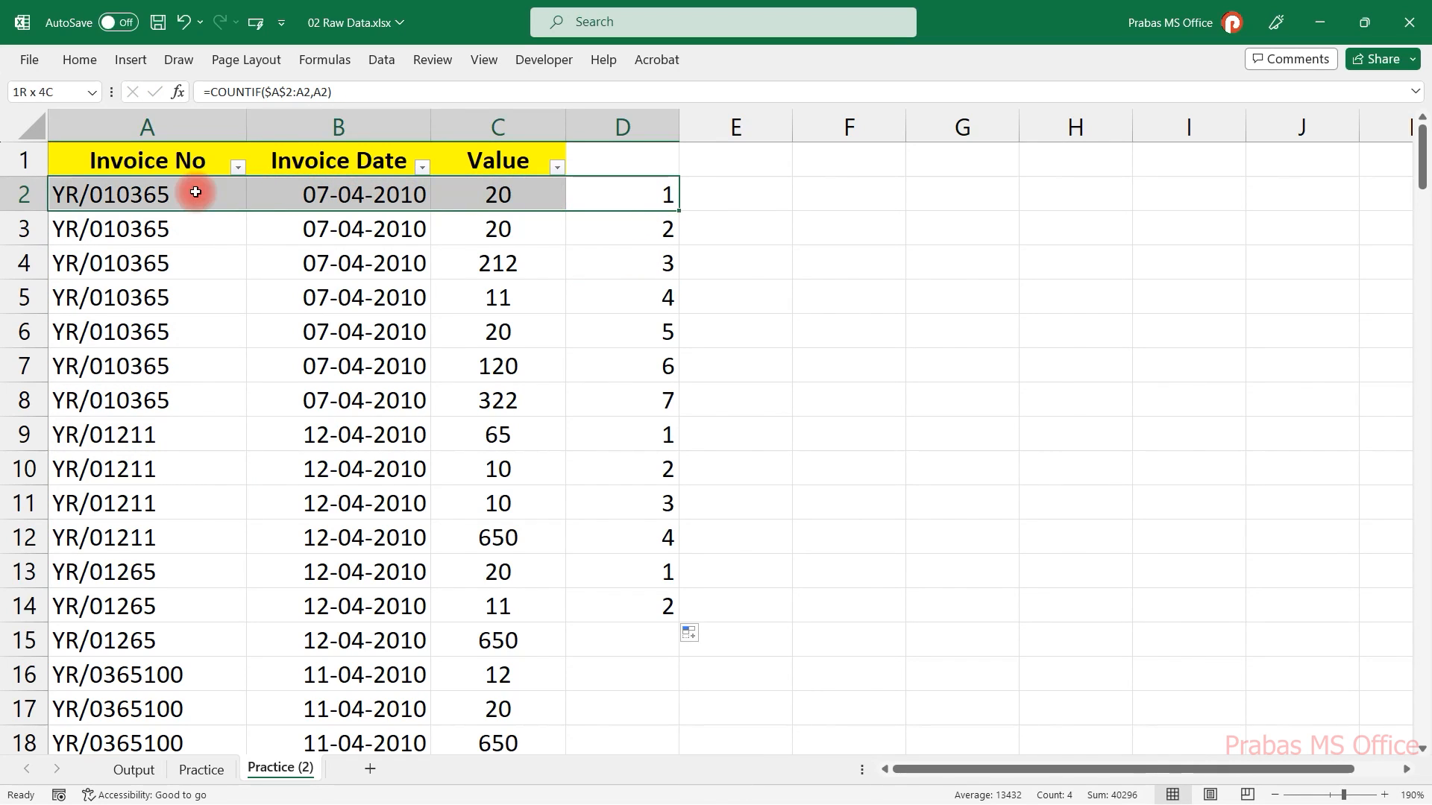
pyautogui.moveTo(646, 435); pyautogui.dragTo(149, 438)
pyautogui.moveTo(636, 581); pyautogui.dragTo(119, 638)
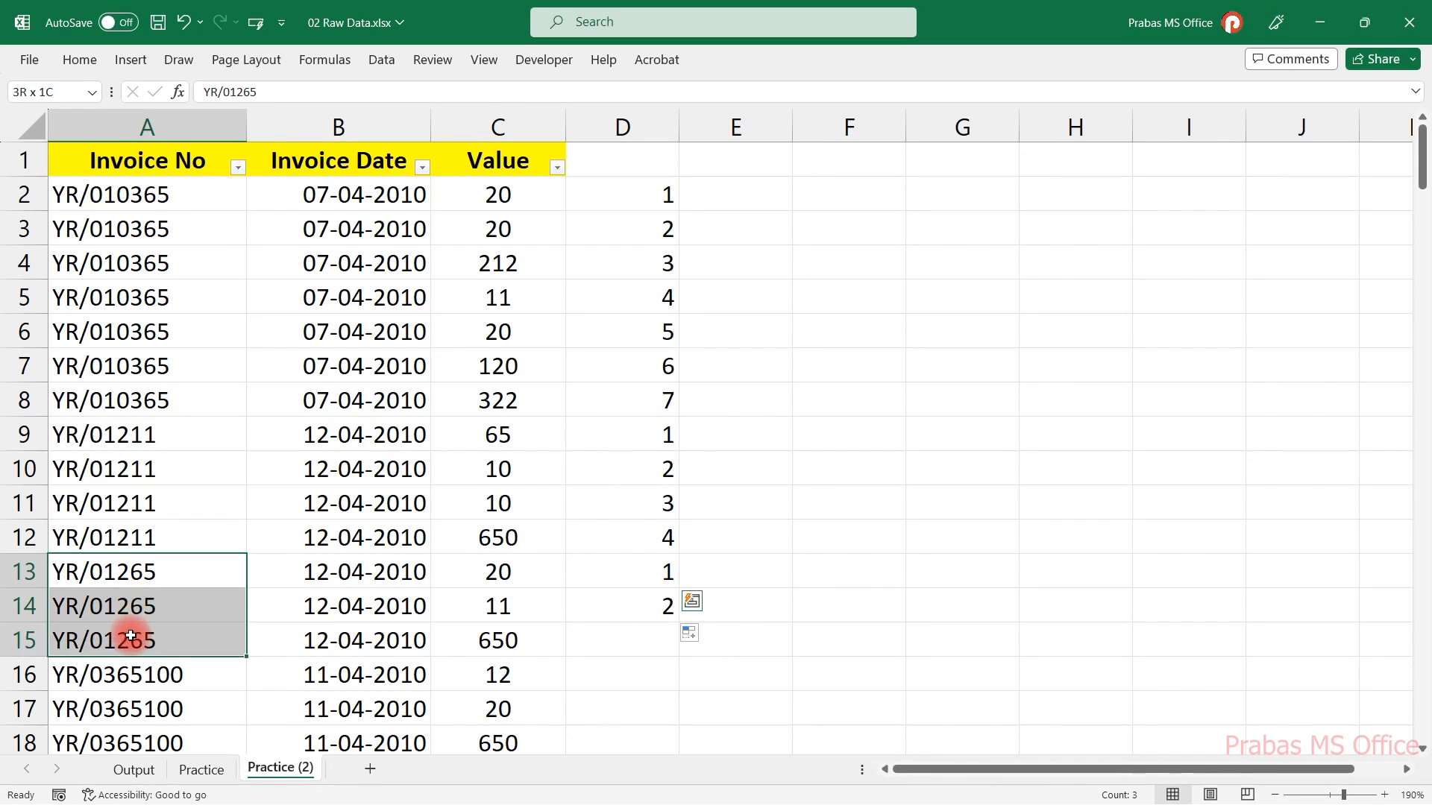
# Fill the COUNTIF formula down column D through row 26.
pyautogui.scroll(-4, 119, 638)
pyautogui.moveTo(198, 271); pyautogui.dragTo(678, 501)
pyautogui.click(176, 495)
pyautogui.click(189, 498)
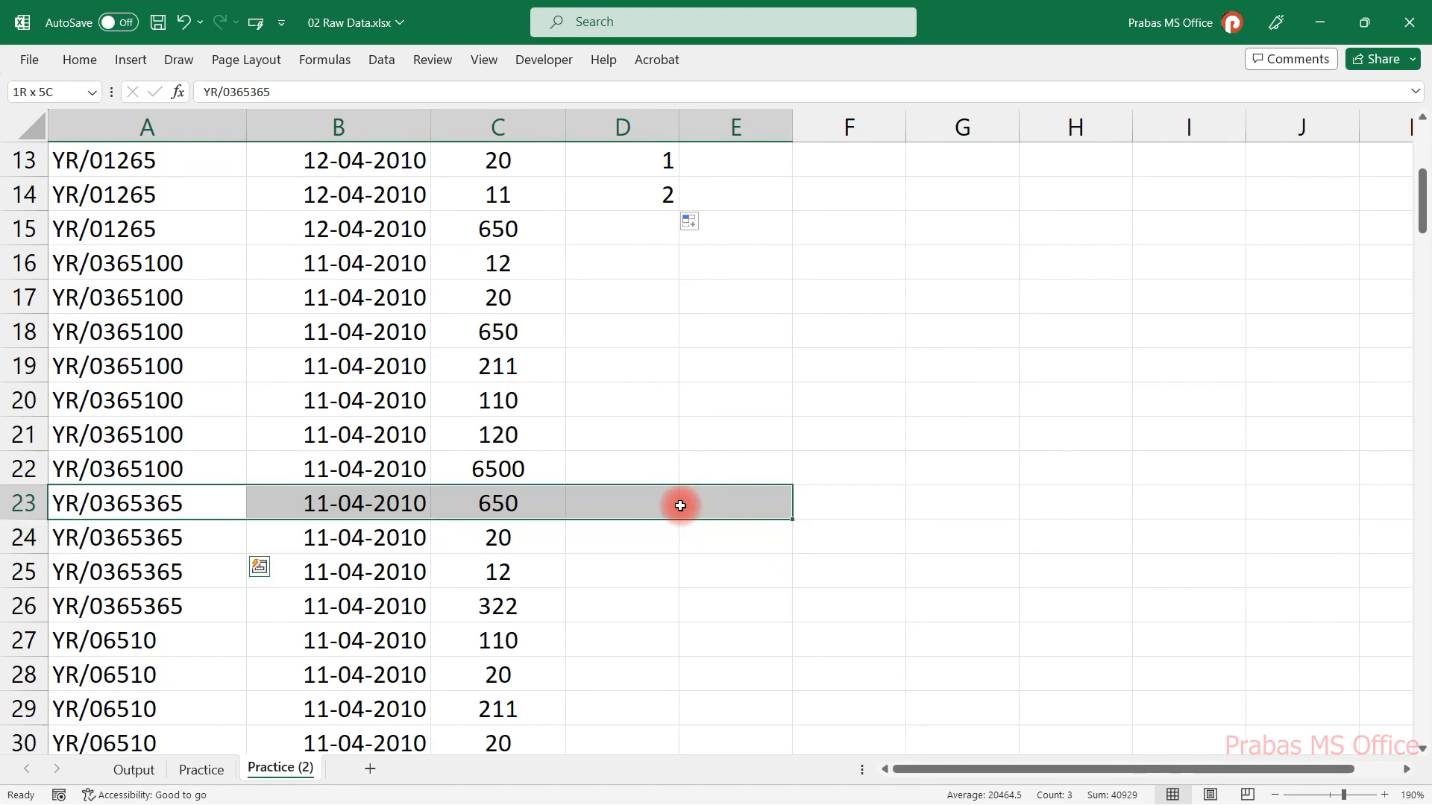
pyautogui.click(629, 502)
pyautogui.click(669, 197)
pyautogui.press('Delete')
pyautogui.hotkey('ctrl', 'z')
pyautogui.moveTo(678, 211); pyautogui.dragTo(665, 620)
pyautogui.click(661, 504)
pyautogui.moveTo(562, 501); pyautogui.dragTo(215, 494)
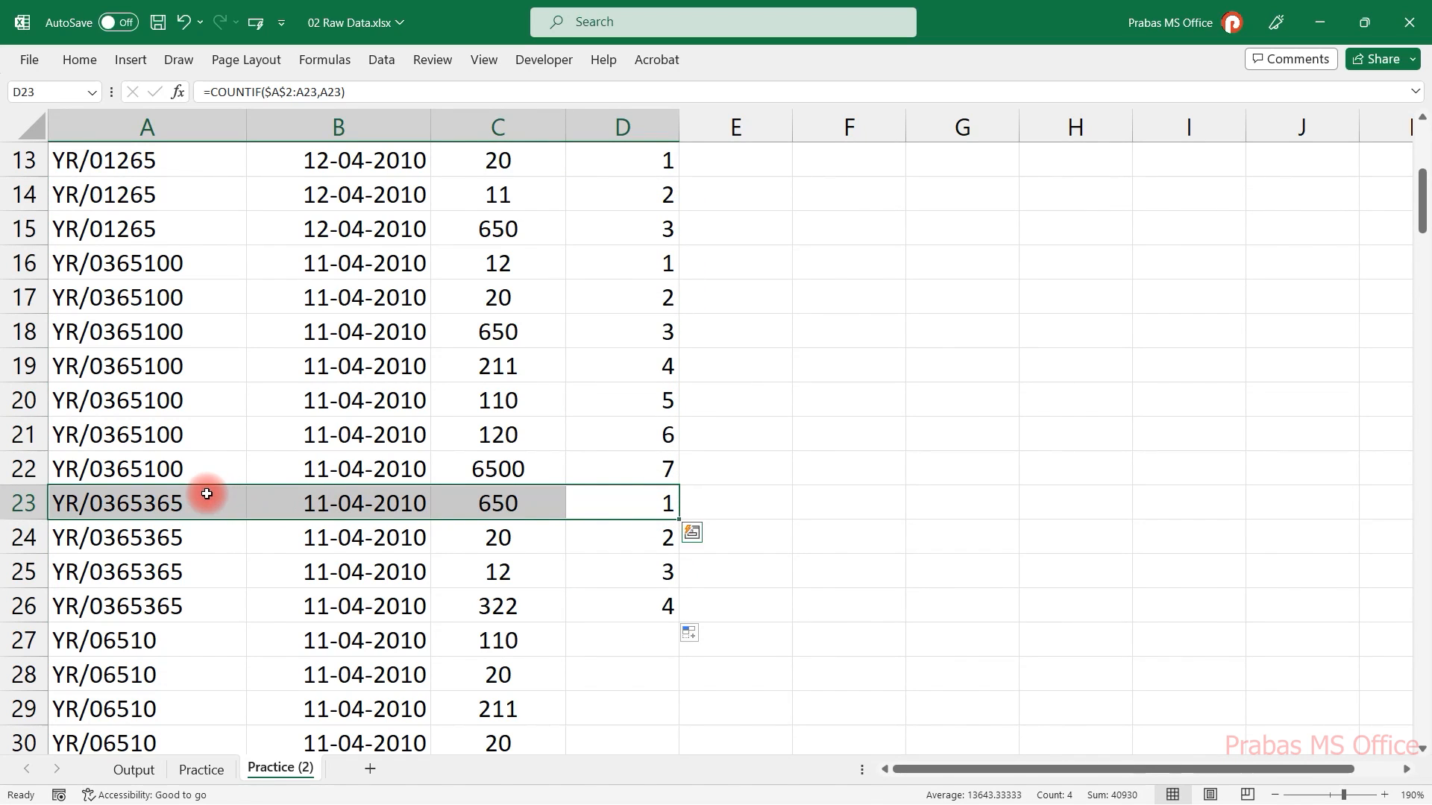
# Fill the D26 formula down to the end of the data in column D.
pyautogui.click(619, 606)
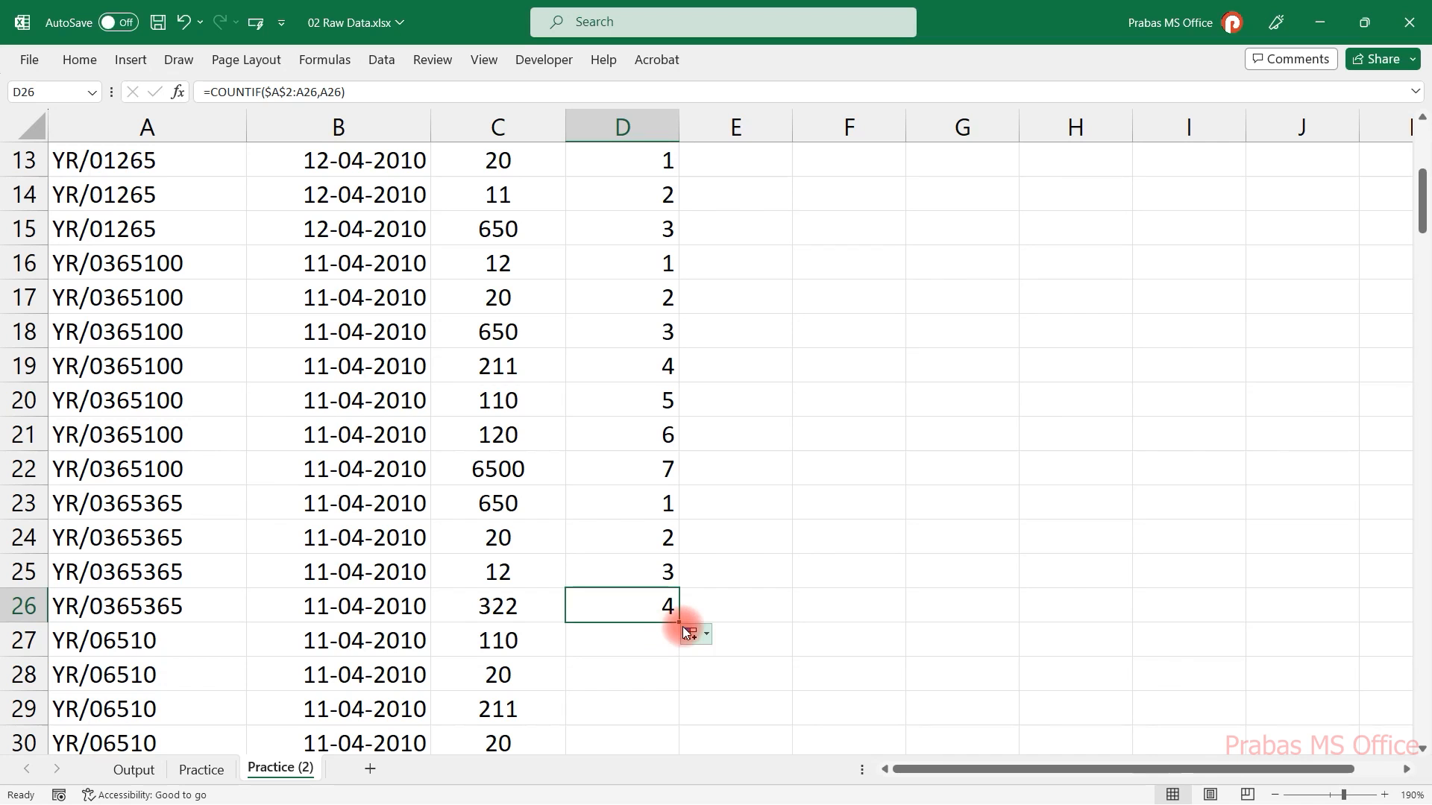
pyautogui.doubleClick(678, 623)
pyautogui.click(626, 608)
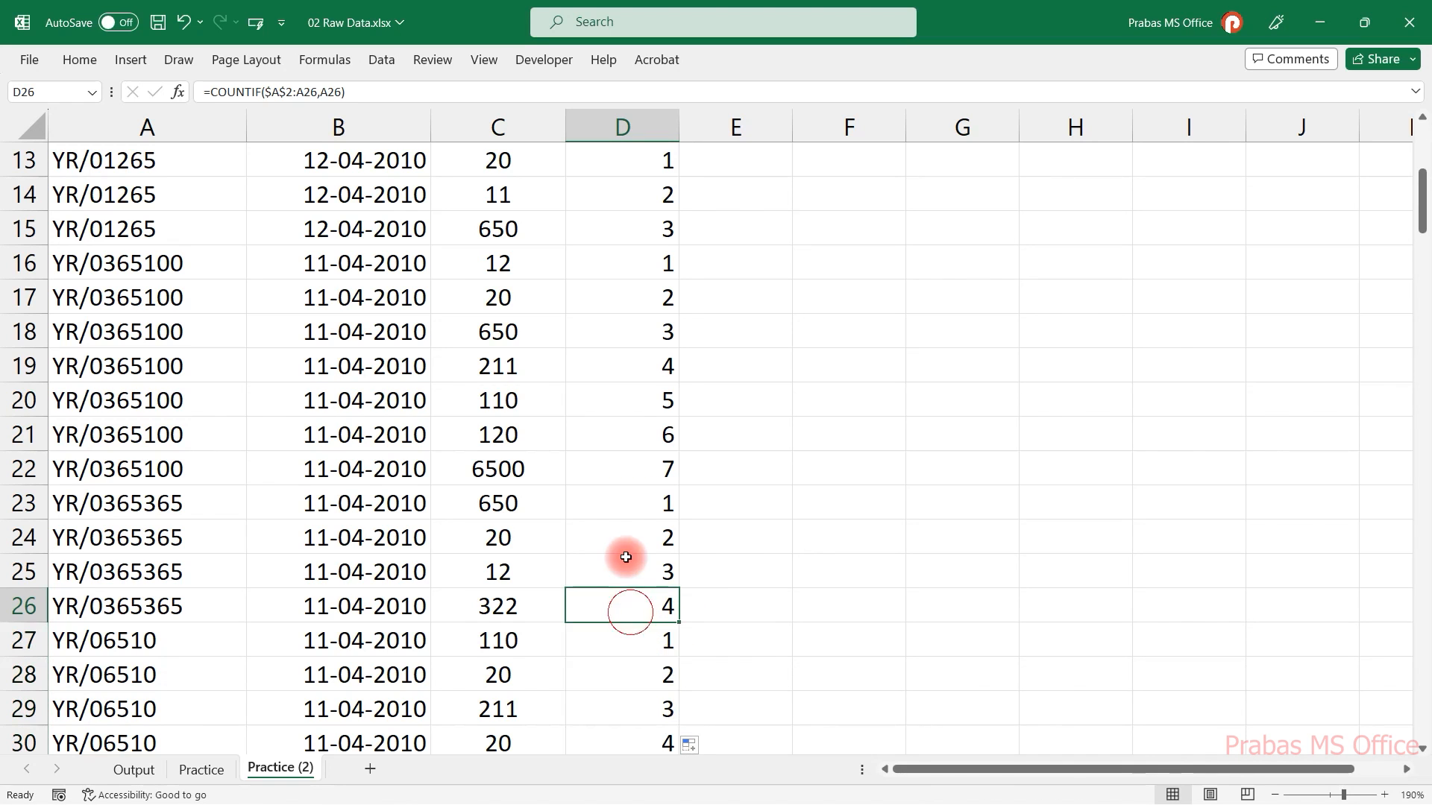
# Wrap the D2 formula in IF to make it =IF(COUNTIF($A$2:A2,A2)=1,"1st Entry","").
pyautogui.hotkey('ctrl', 'Down')
pyautogui.hotkey('ctrl', 'Up')
pyautogui.hotkey('ctrl', 'Up')
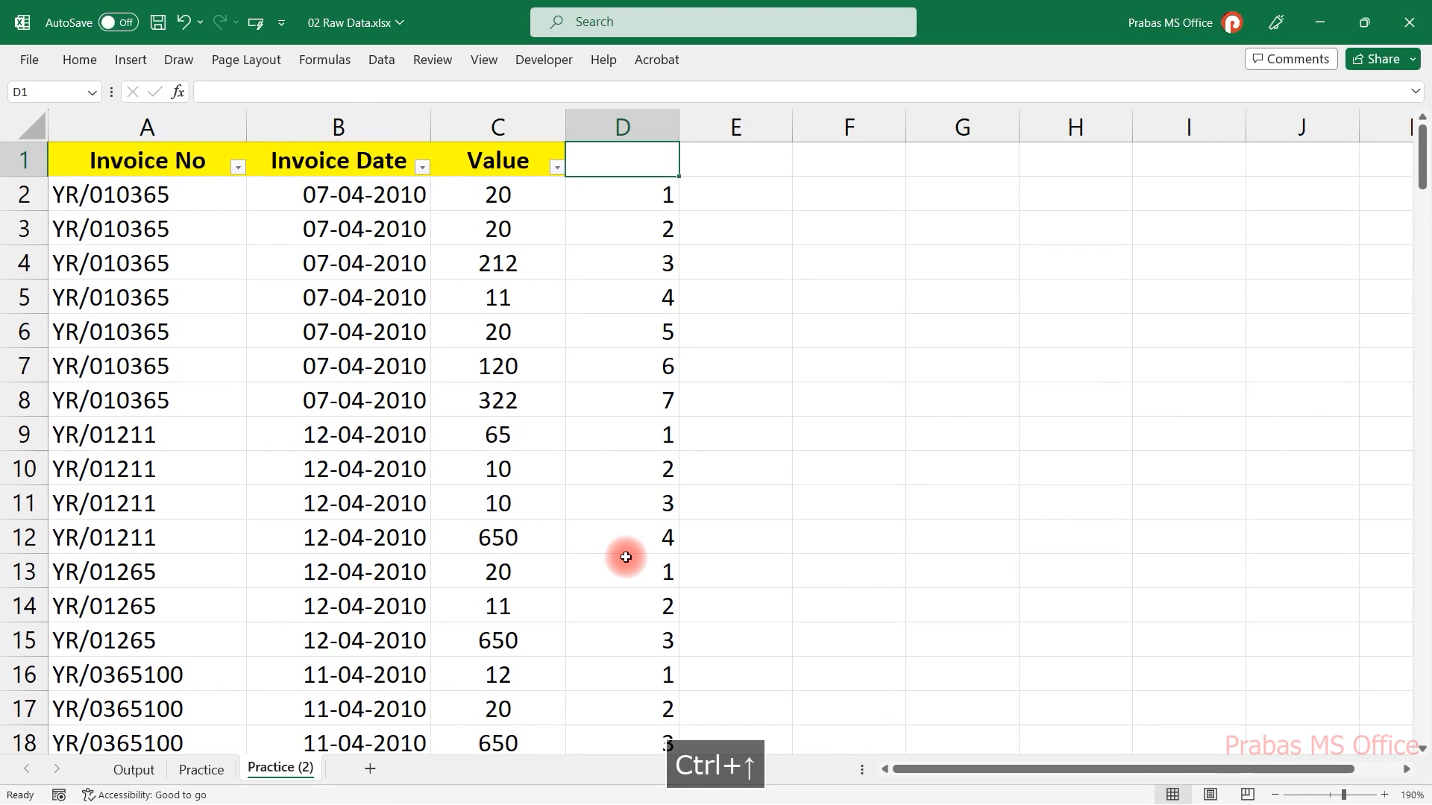
pyautogui.click(658, 195)
pyautogui.press('F2')
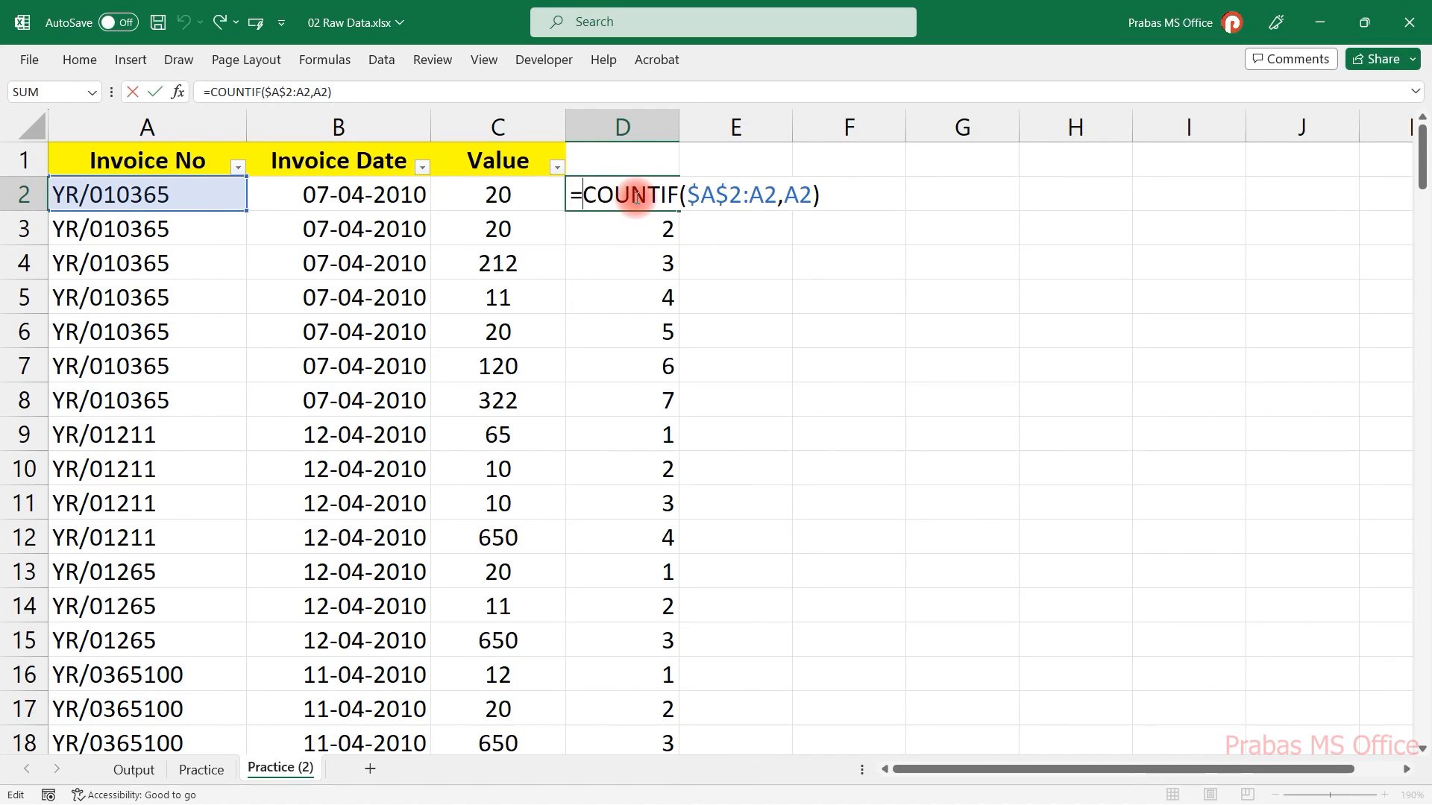
pyautogui.write('if')
pyautogui.press('Tab')
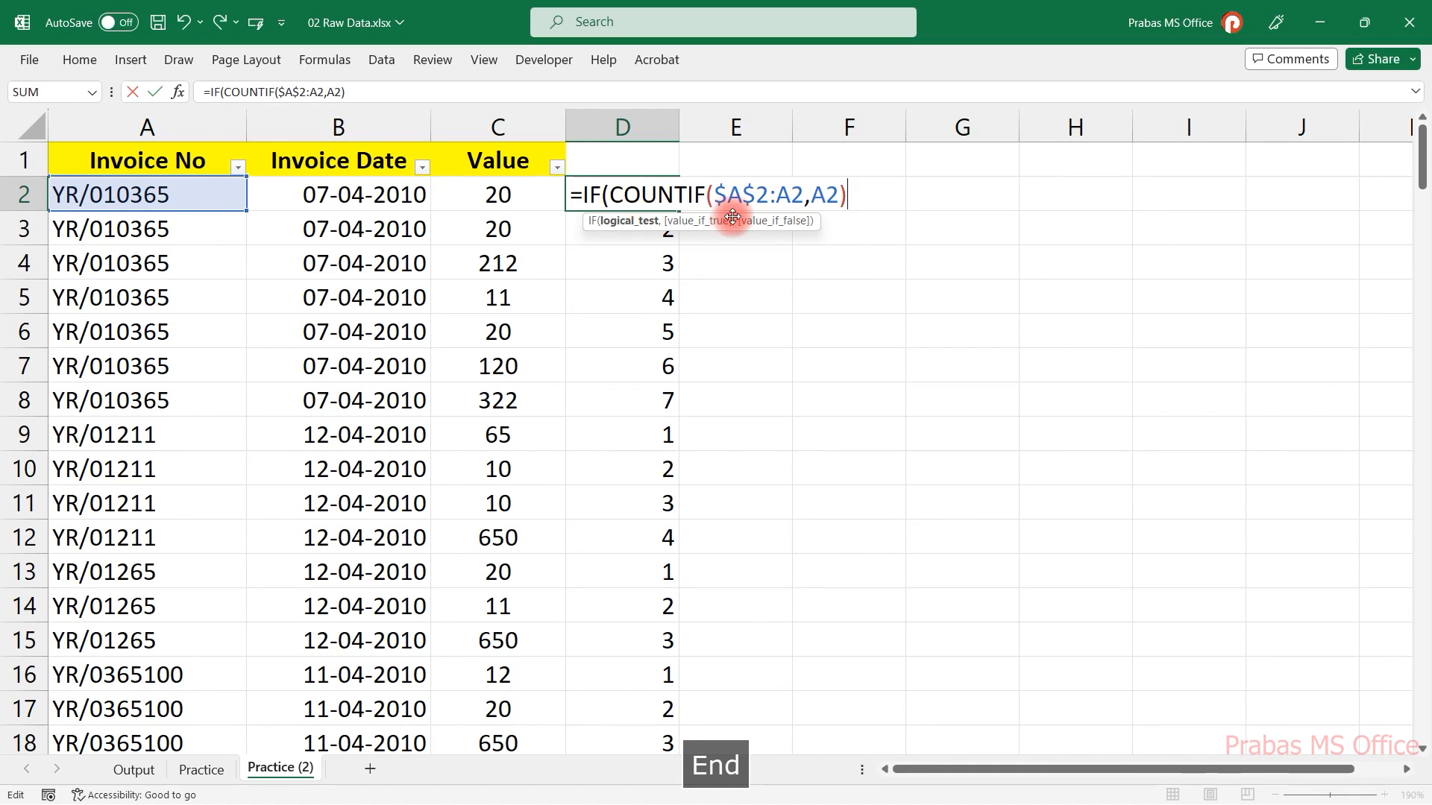
pyautogui.write('=1')
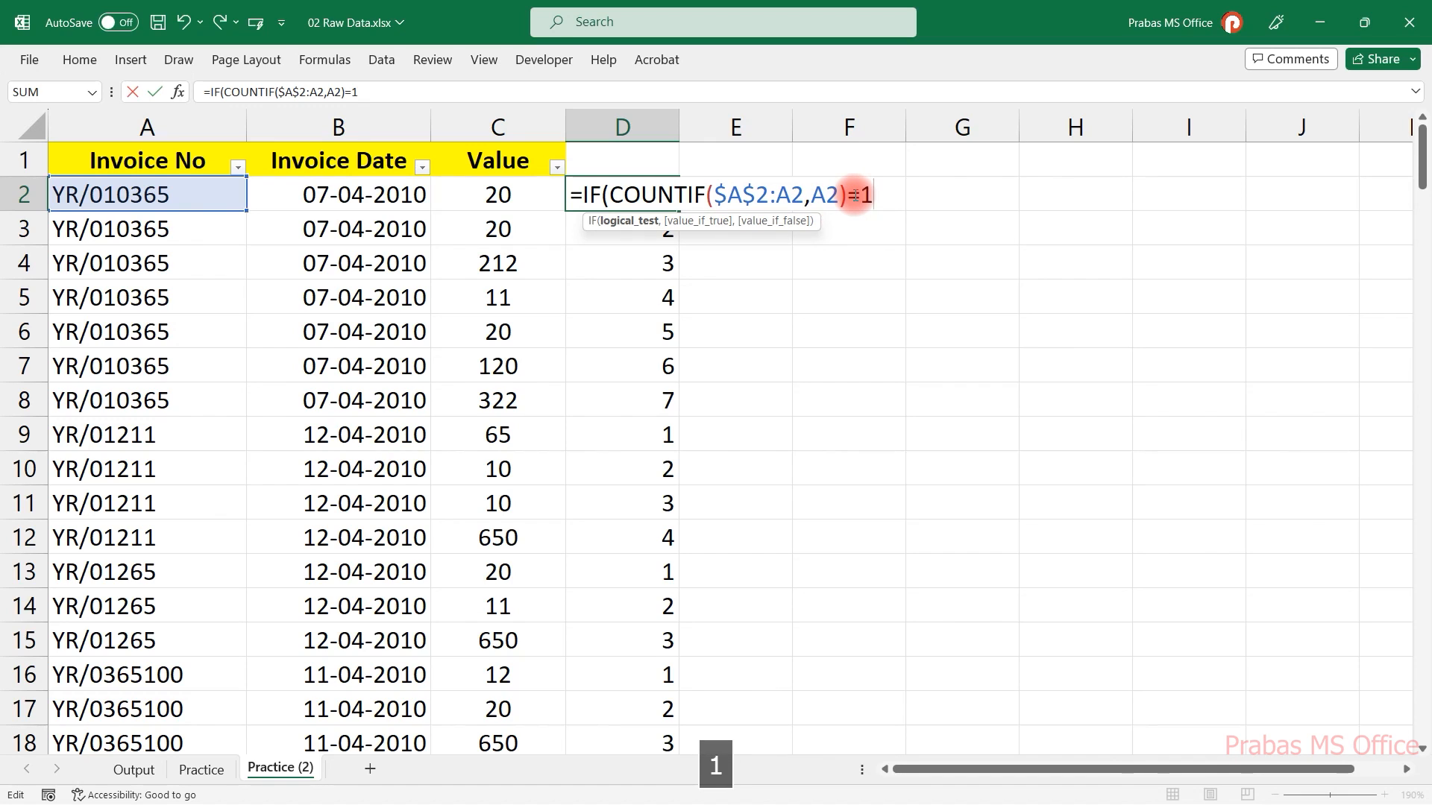
pyautogui.write(',"1')
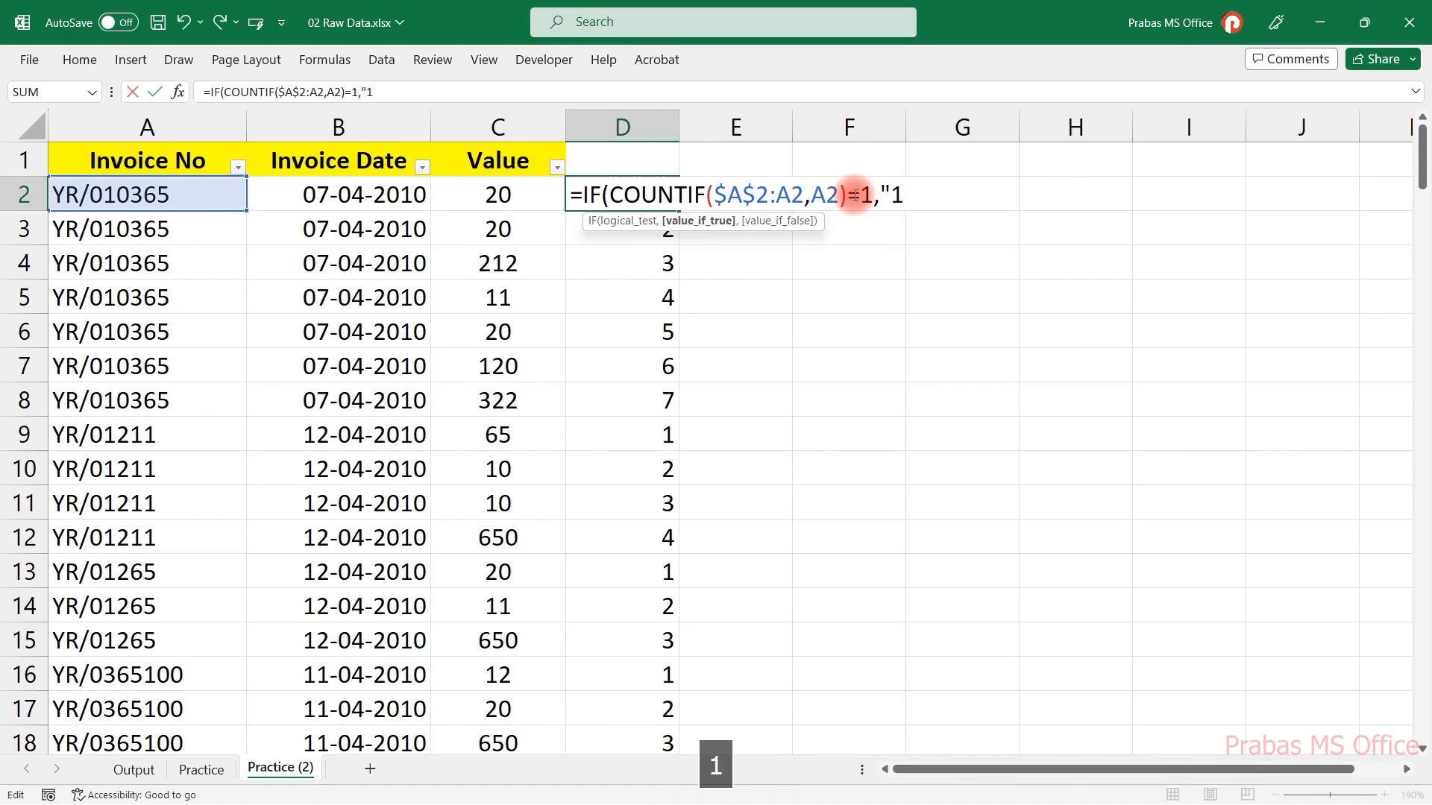
pyautogui.write('st Entry')
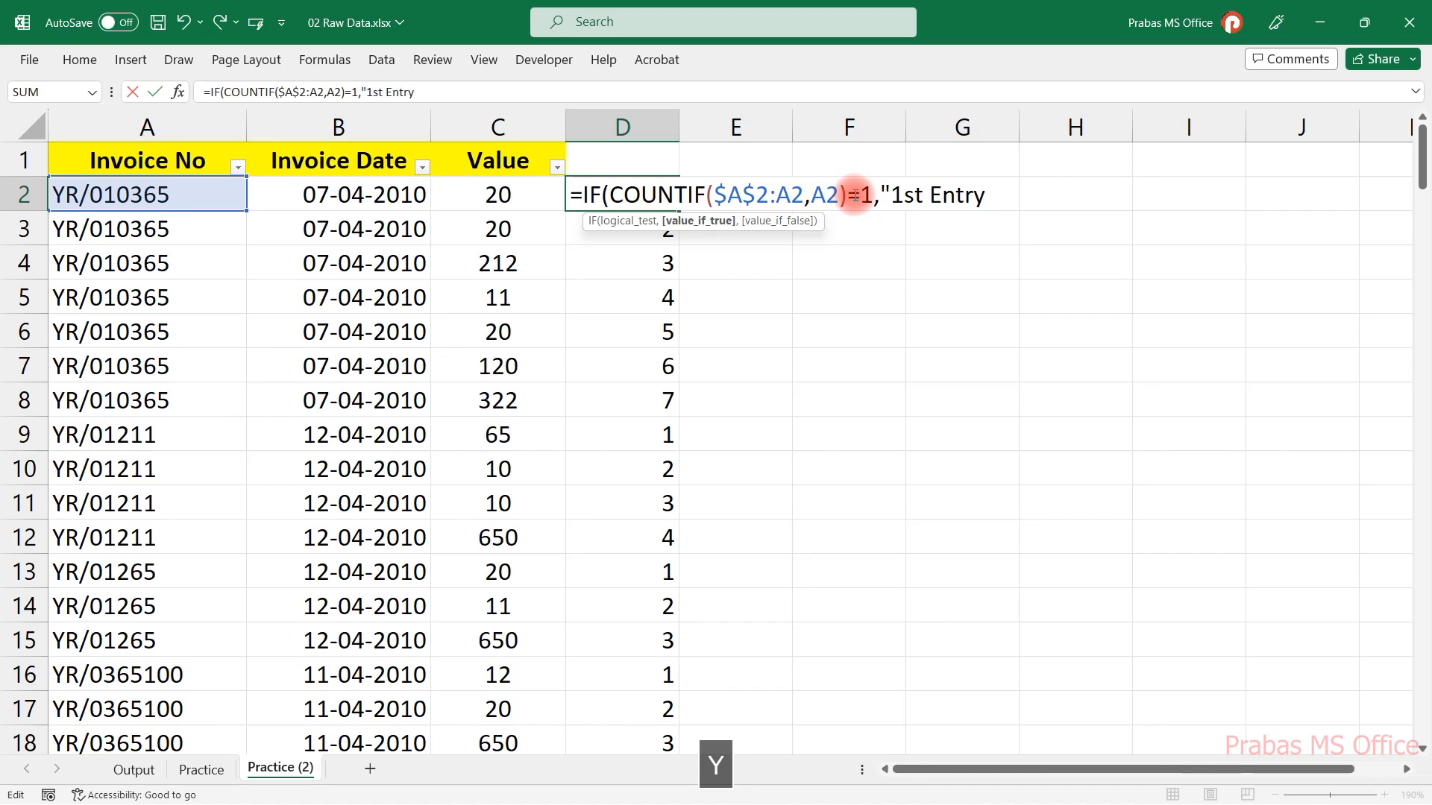
pyautogui.write('","")')
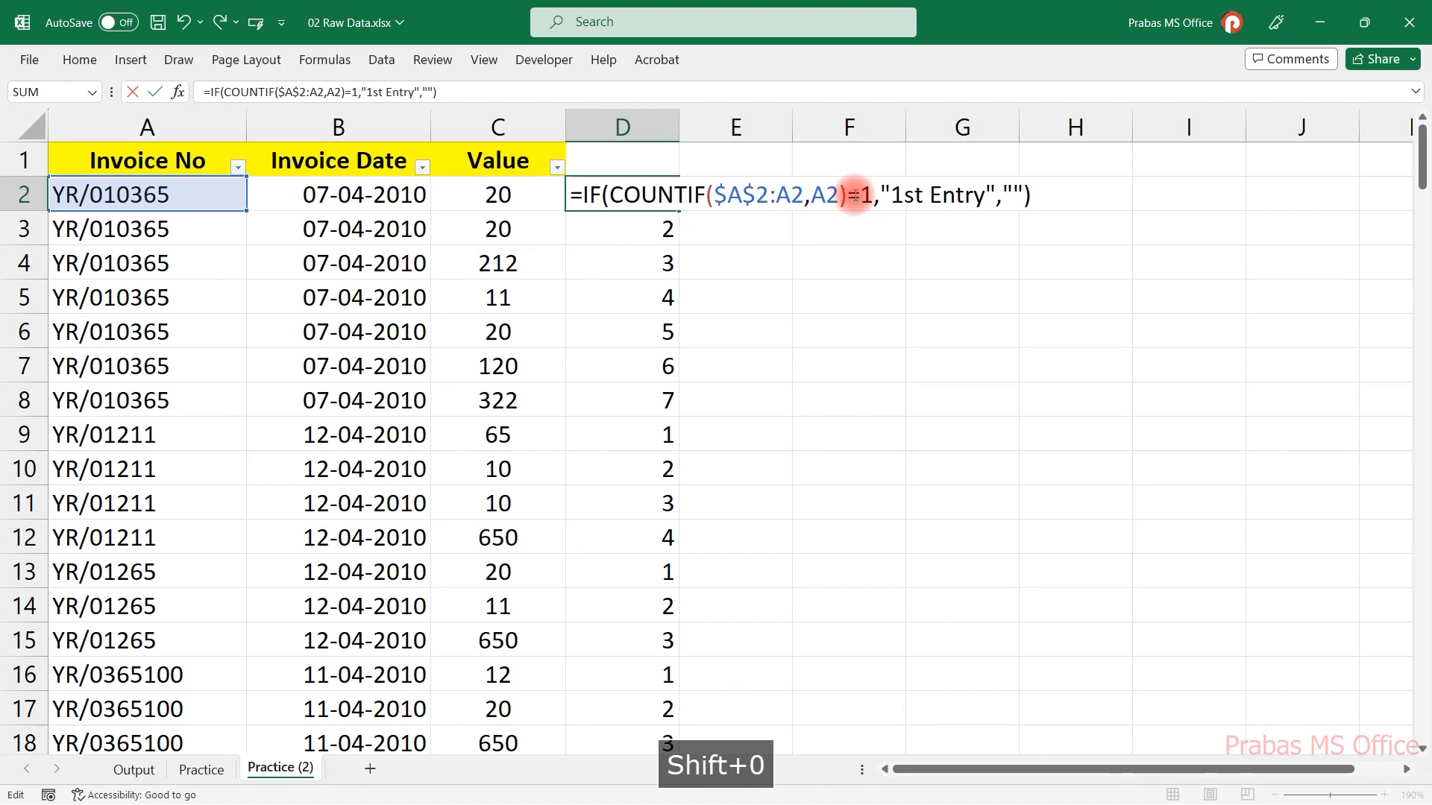
pyautogui.press('Return')
# Fill the new D2 formula down the whole of column D.
pyautogui.click(663, 195)
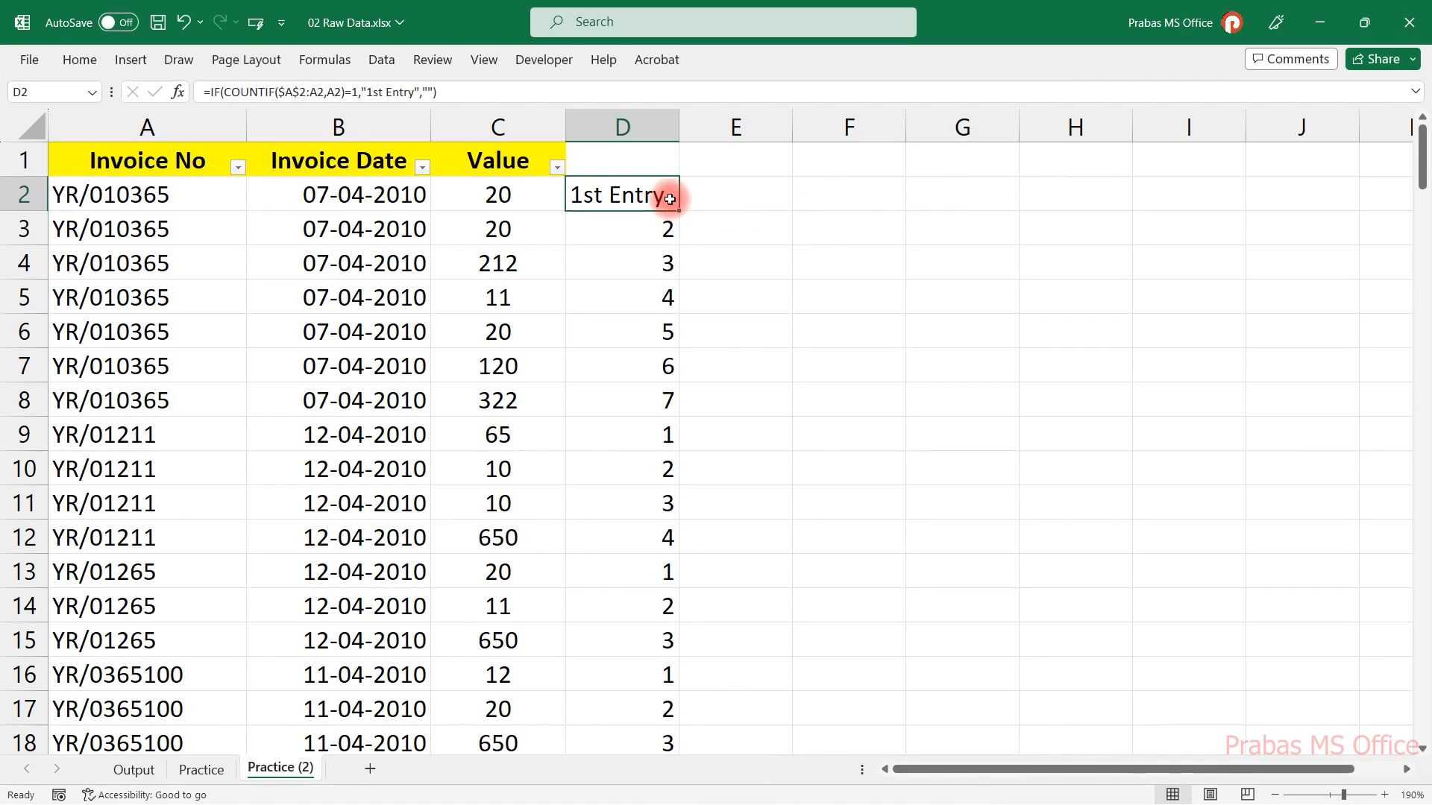
pyautogui.doubleClick(678, 212)
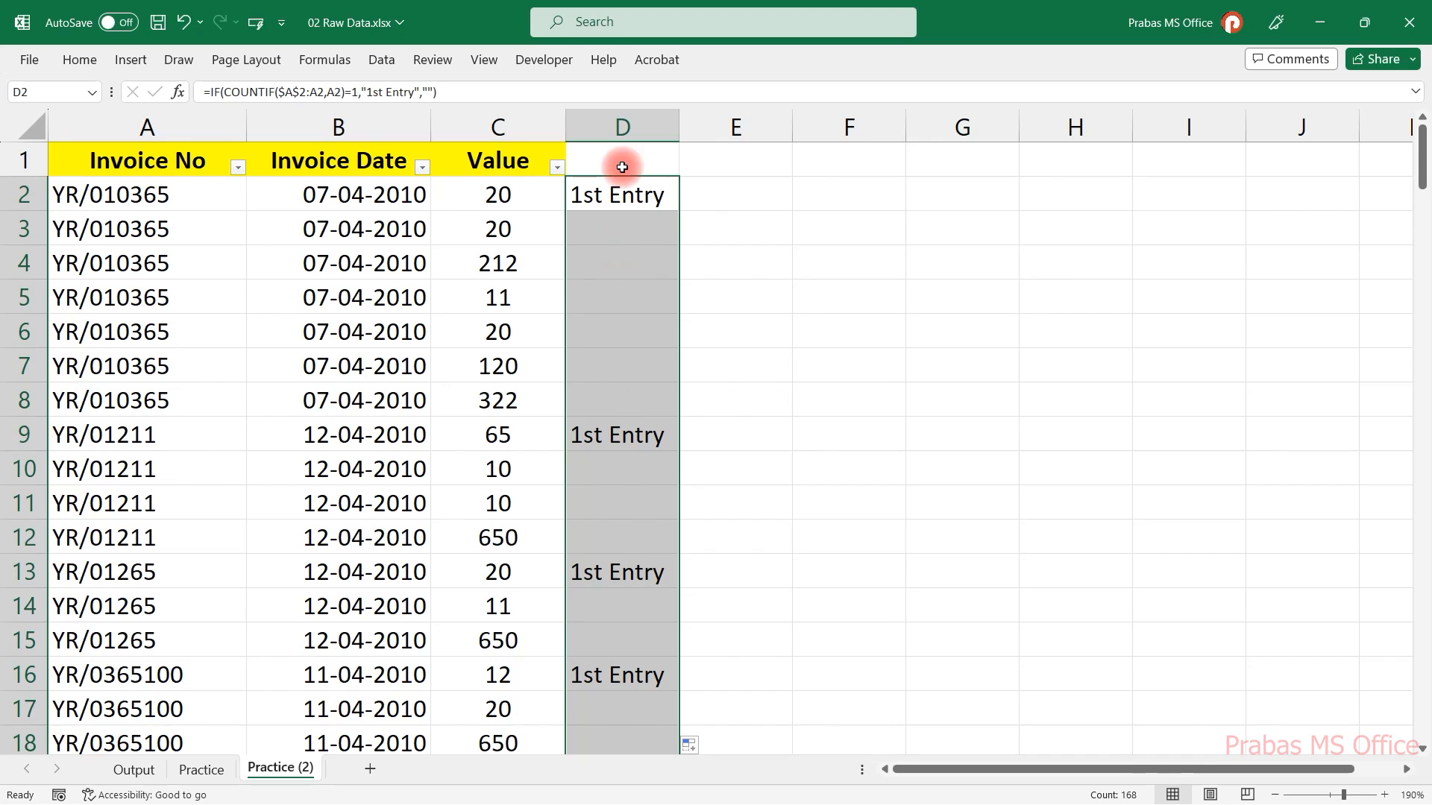
# Inspect the IF formula in D2 in the formula bar and in the cell.
pyautogui.moveTo(240, 92); pyautogui.dragTo(436, 90)
pyautogui.click(441, 90)
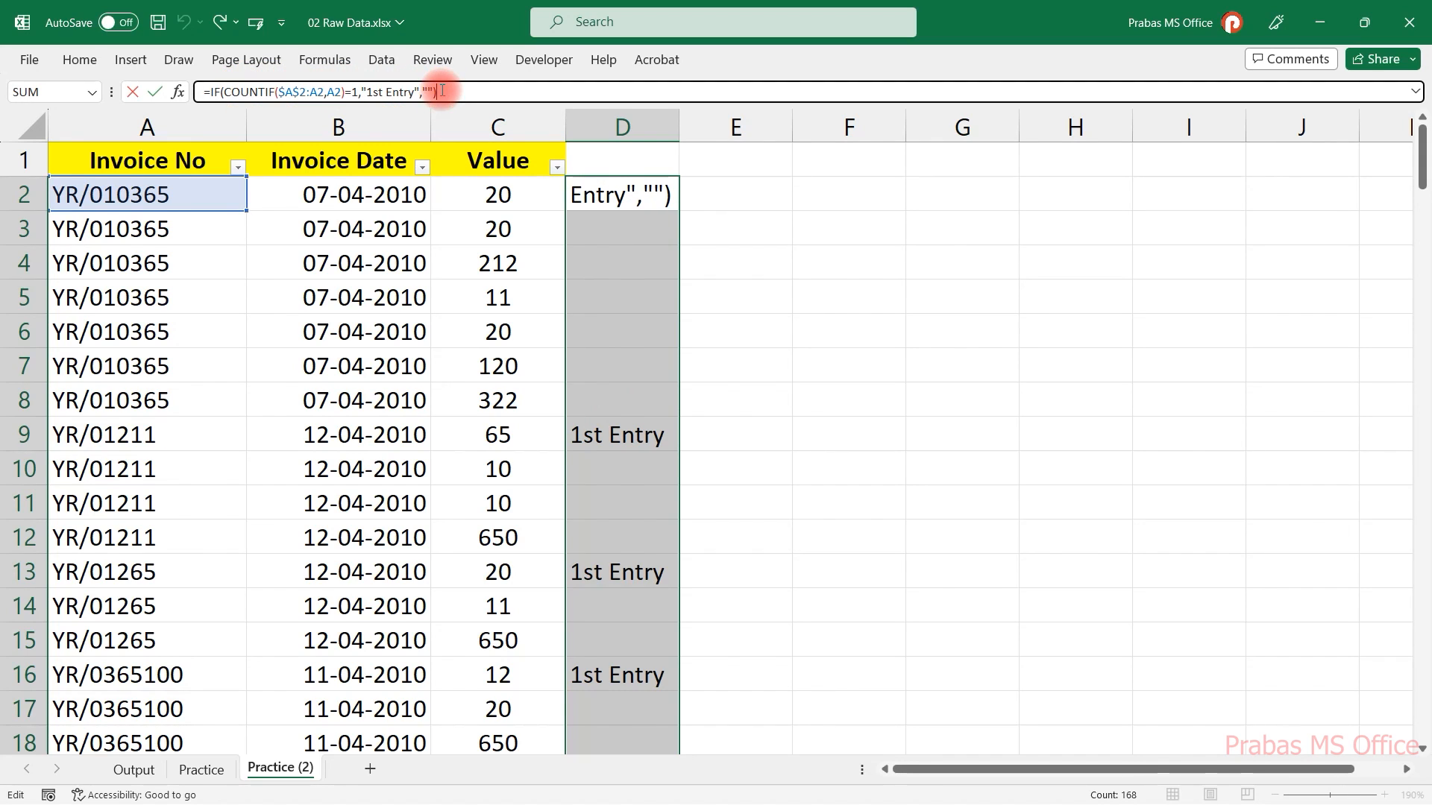
pyautogui.press('Escape')
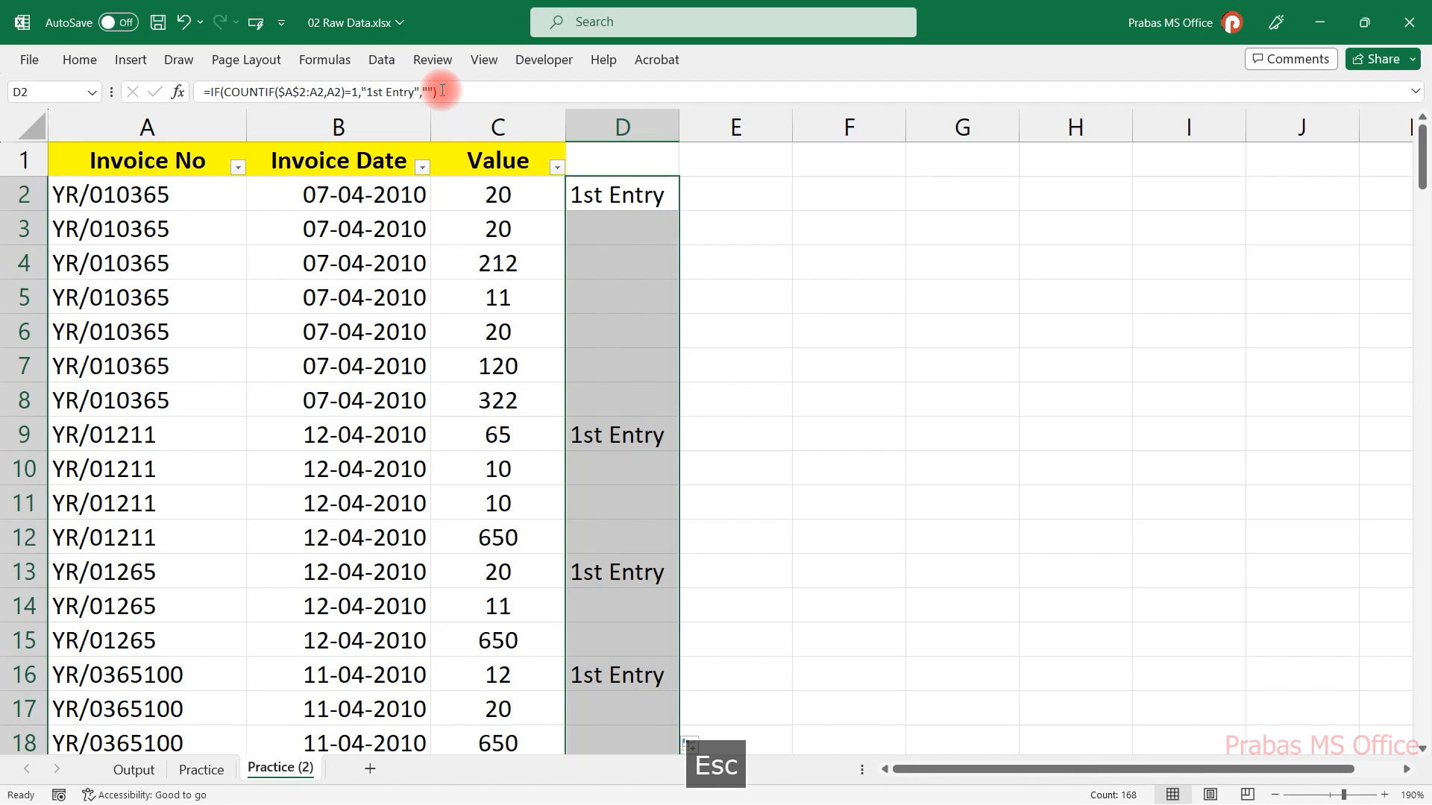
pyautogui.doubleClick(589, 195)
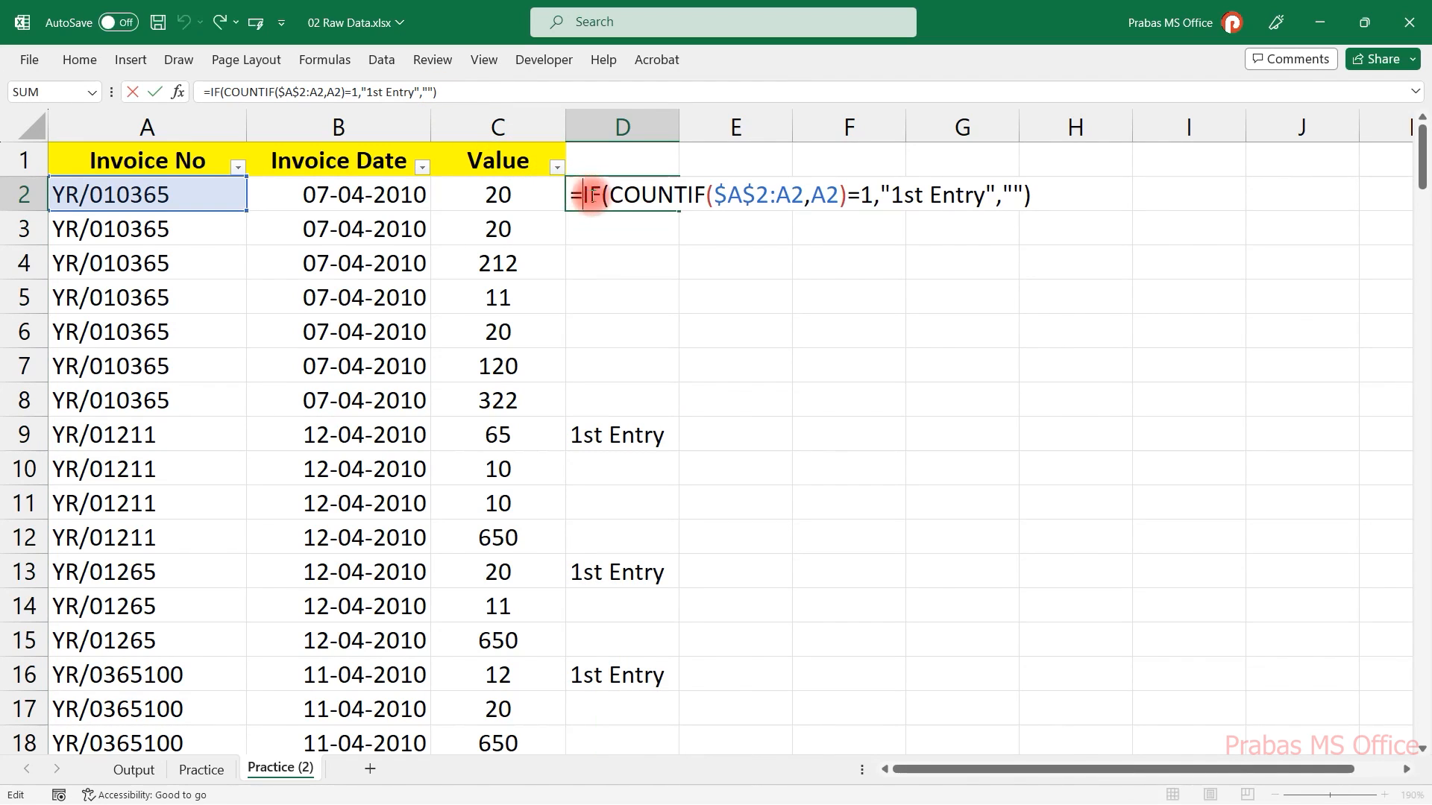
pyautogui.press('Escape')
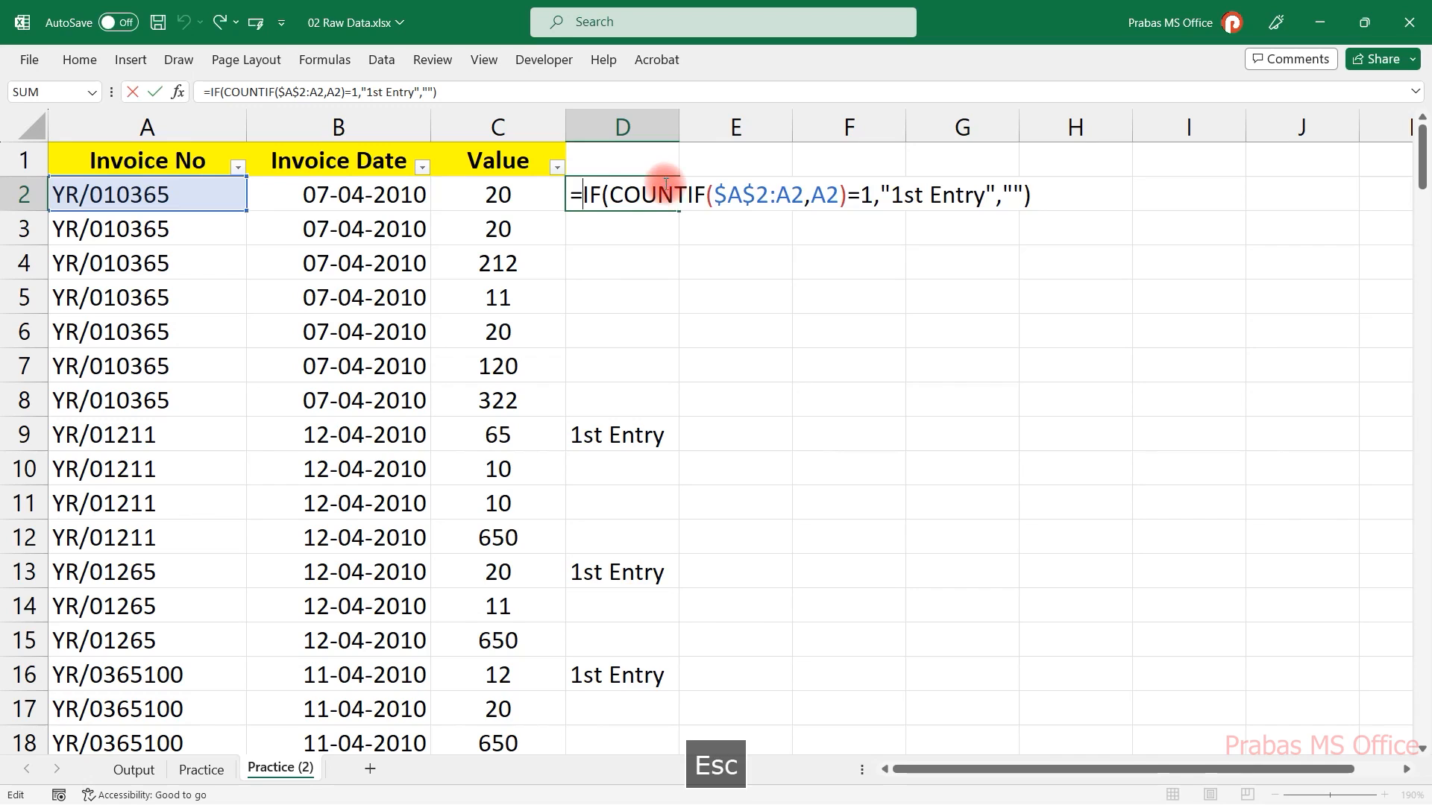